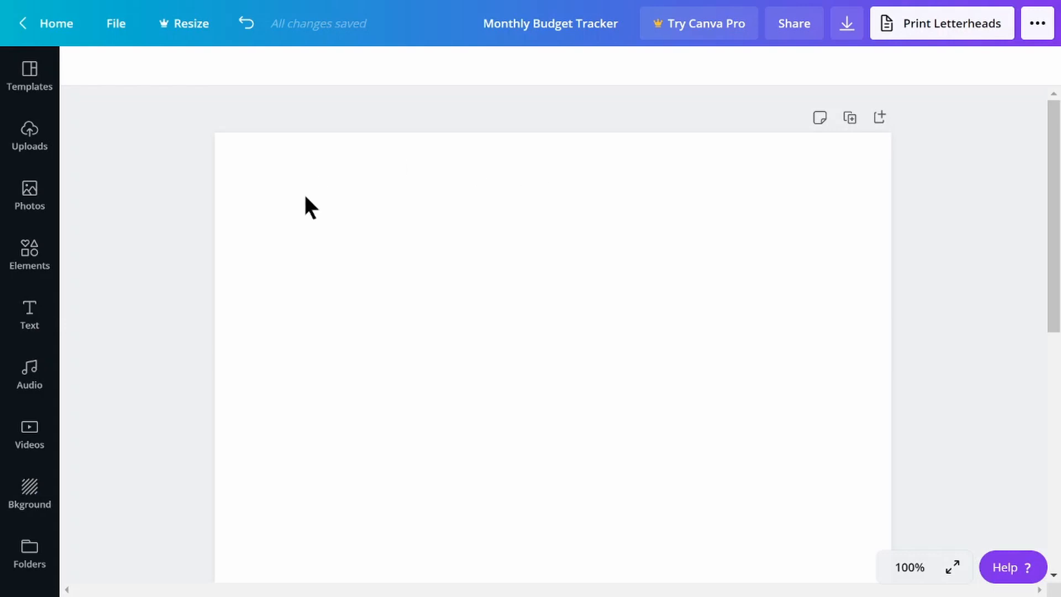
- Add a heading text box to the blank page and set its font to Apricots
{"action": "left_click", "coordinate": [65, 311]}
{"action": "left_click", "coordinate": [192, 170]}
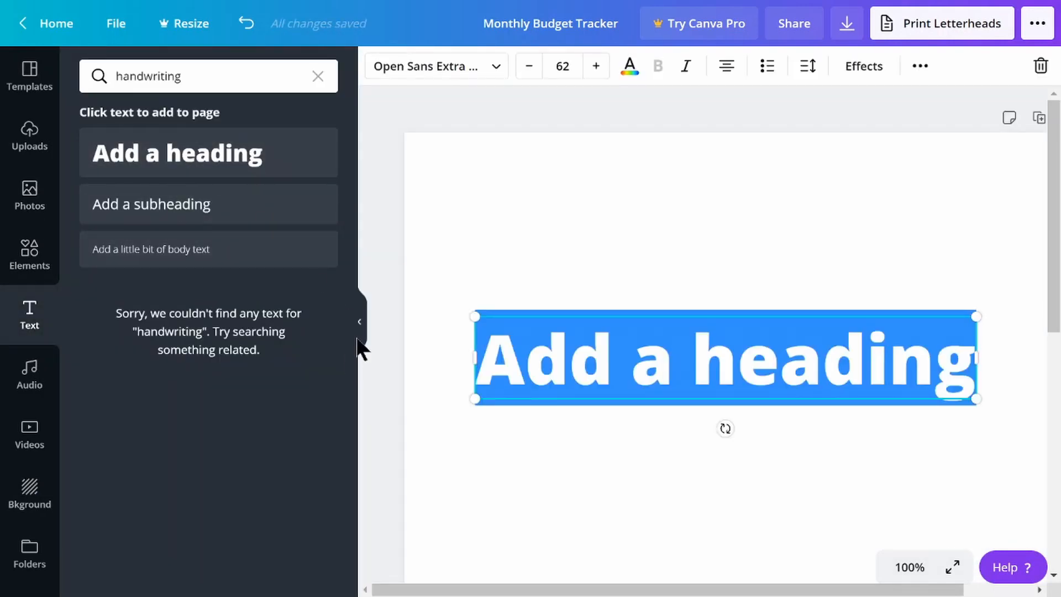
{"action": "left_click", "coordinate": [359, 326]}
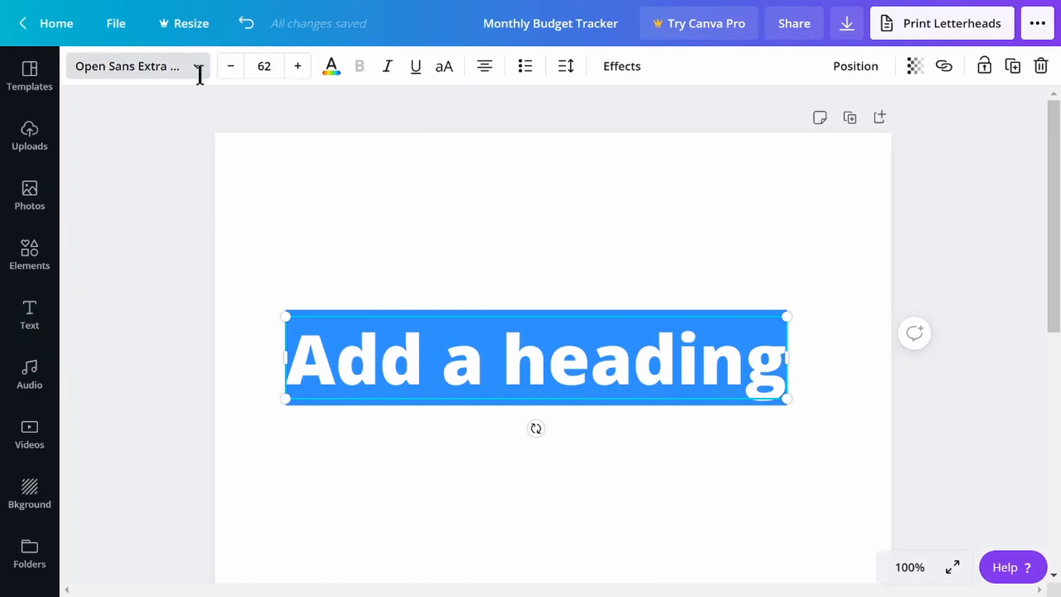
{"action": "left_click", "coordinate": [197, 67]}
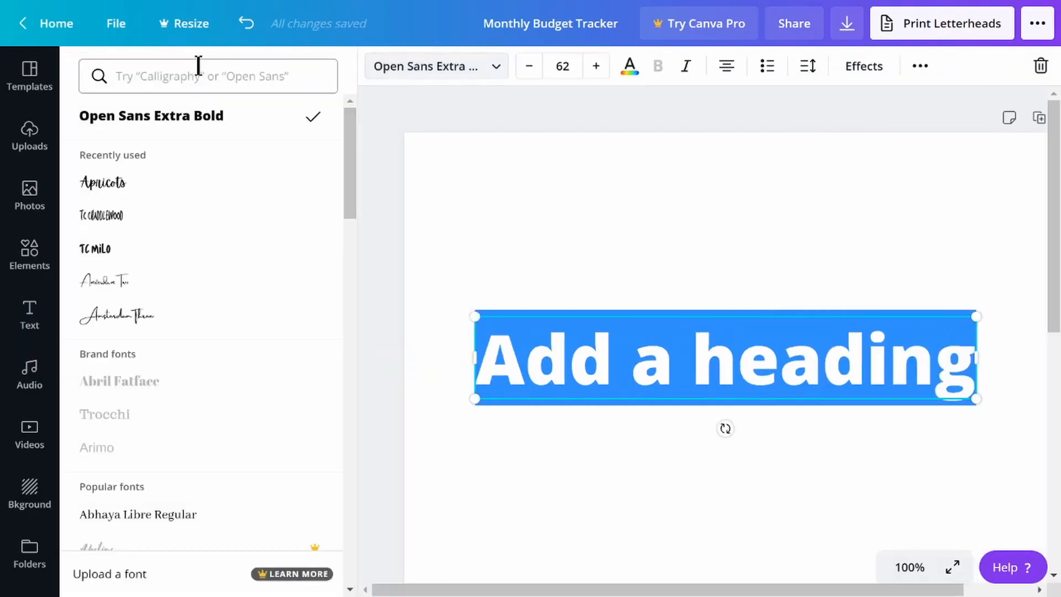
{"action": "left_click", "coordinate": [145, 184]}
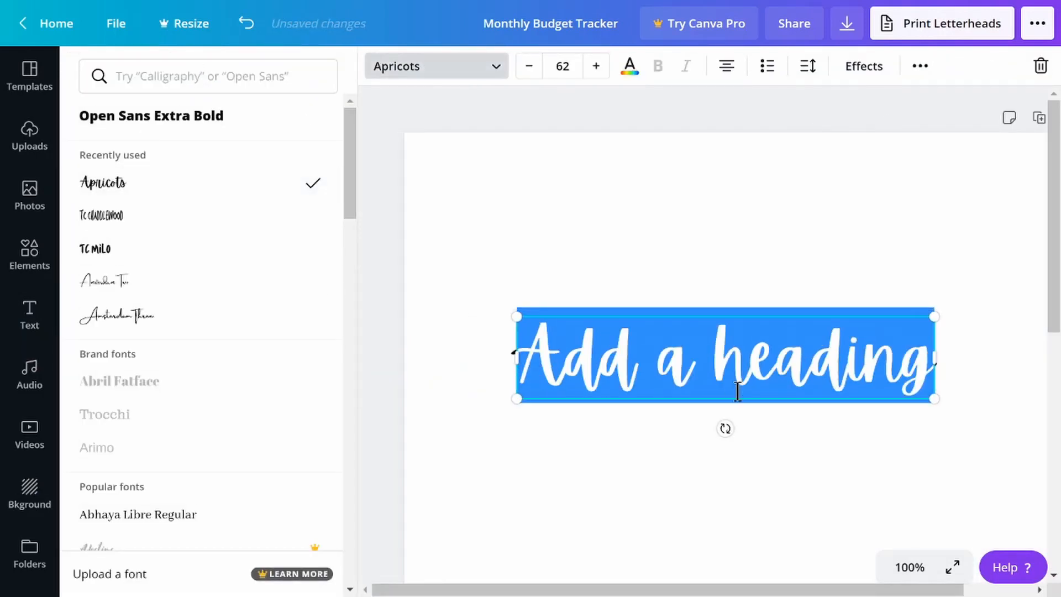
{"action": "left_click", "coordinate": [814, 310]}
{"action": "left_click", "coordinate": [611, 427]}
- Replace the heading text with "January" and place it in the page's upper-left corner
{"action": "double_click", "coordinate": [576, 358]}
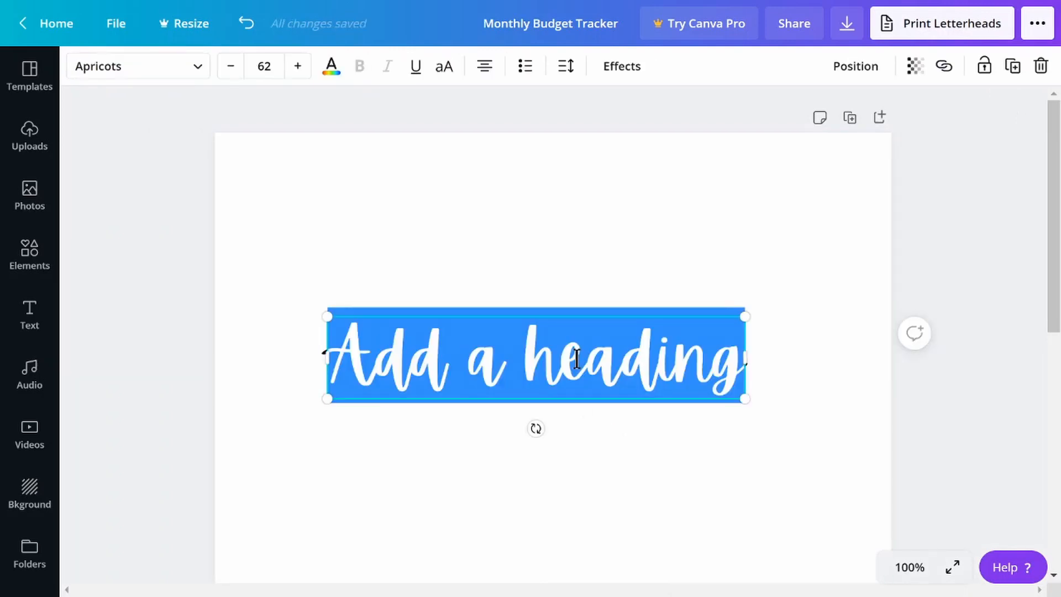
{"action": "type", "text": "January"}
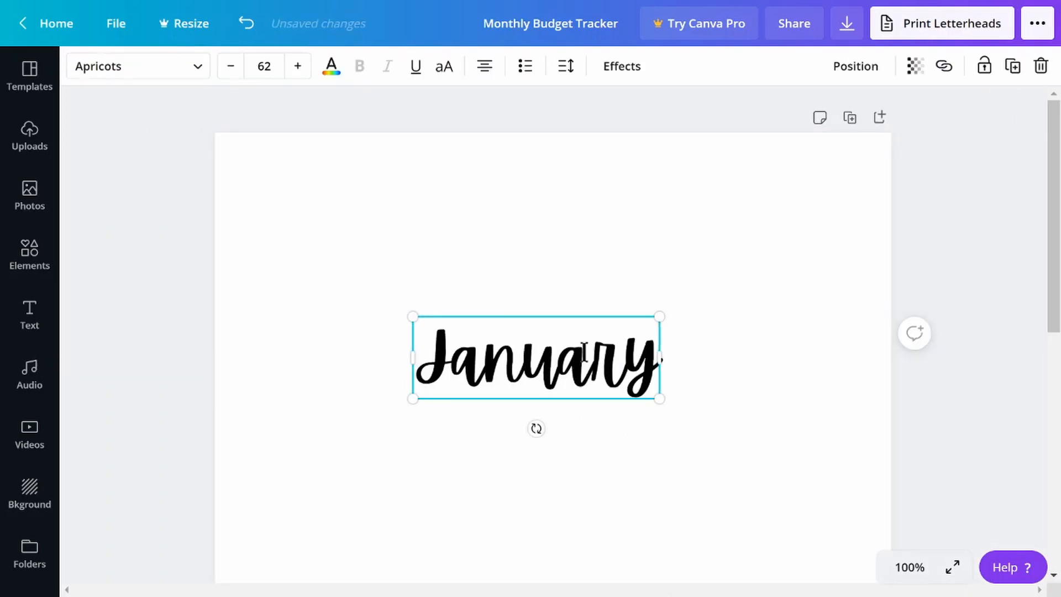
{"action": "left_click", "coordinate": [608, 442]}
{"action": "left_click_drag", "start_coordinate": [552, 365], "coordinate": [404, 225]}
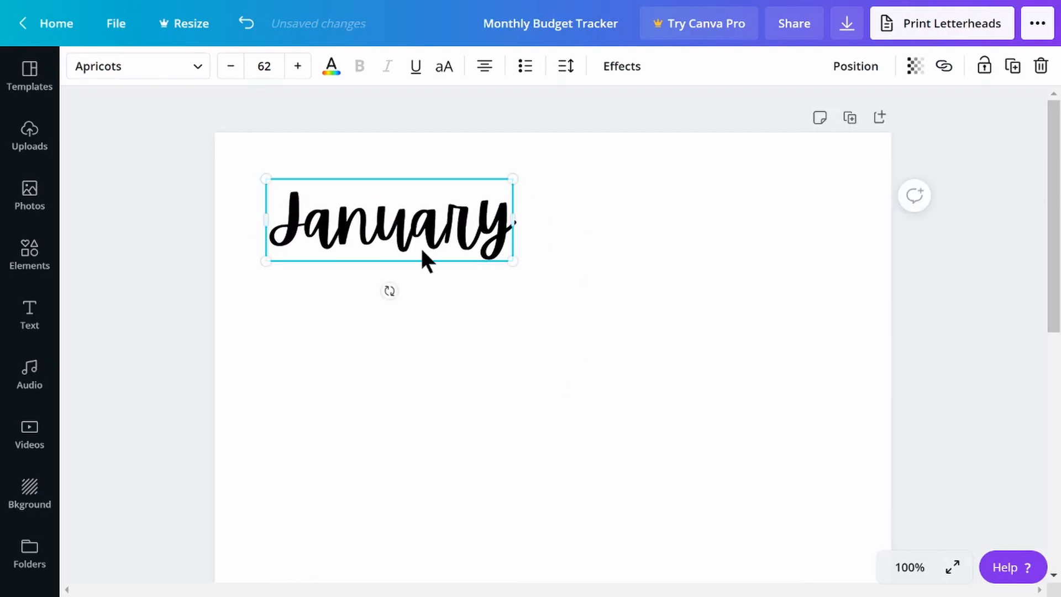
{"action": "left_click", "coordinate": [505, 349]}
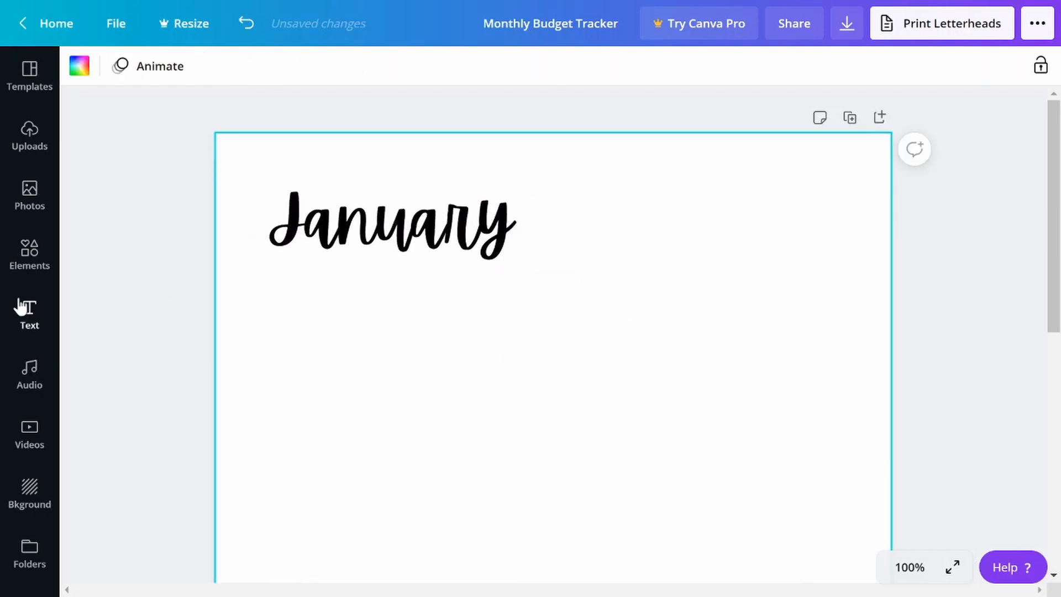
- Add a dotted line and place it directly beneath the January title
{"action": "left_click", "coordinate": [22, 265]}
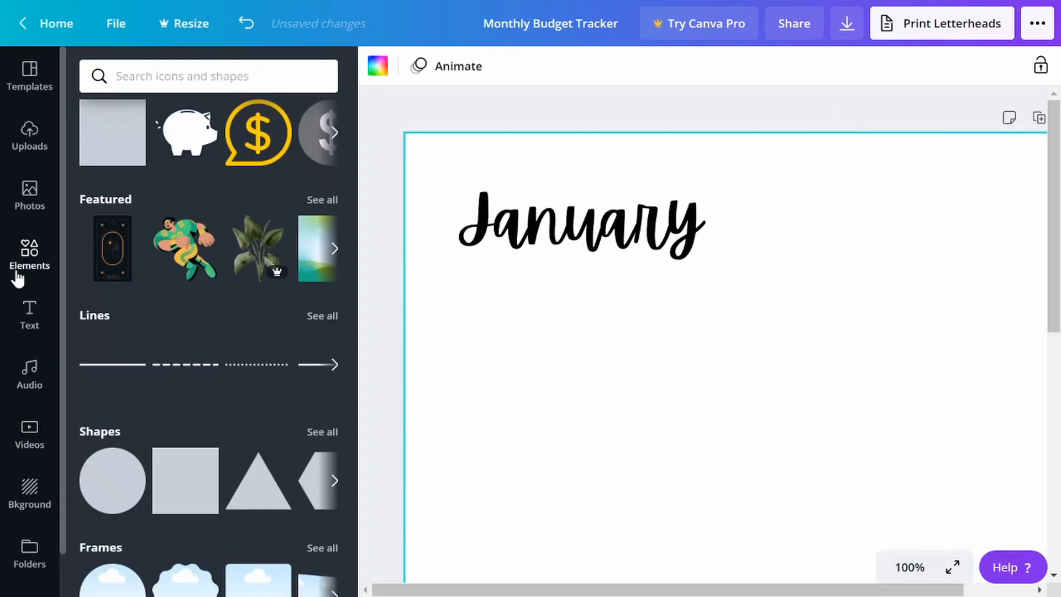
{"action": "left_click", "coordinate": [257, 374]}
{"action": "left_click_drag", "start_coordinate": [645, 570], "coordinate": [638, 476]}
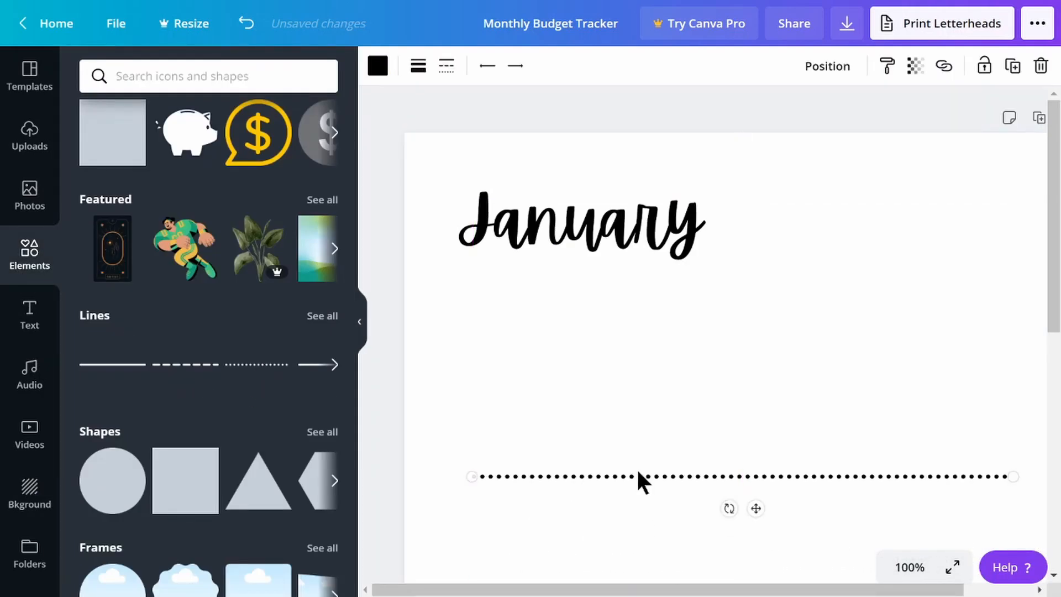
{"action": "left_click_drag", "start_coordinate": [749, 509], "coordinate": [754, 308]}
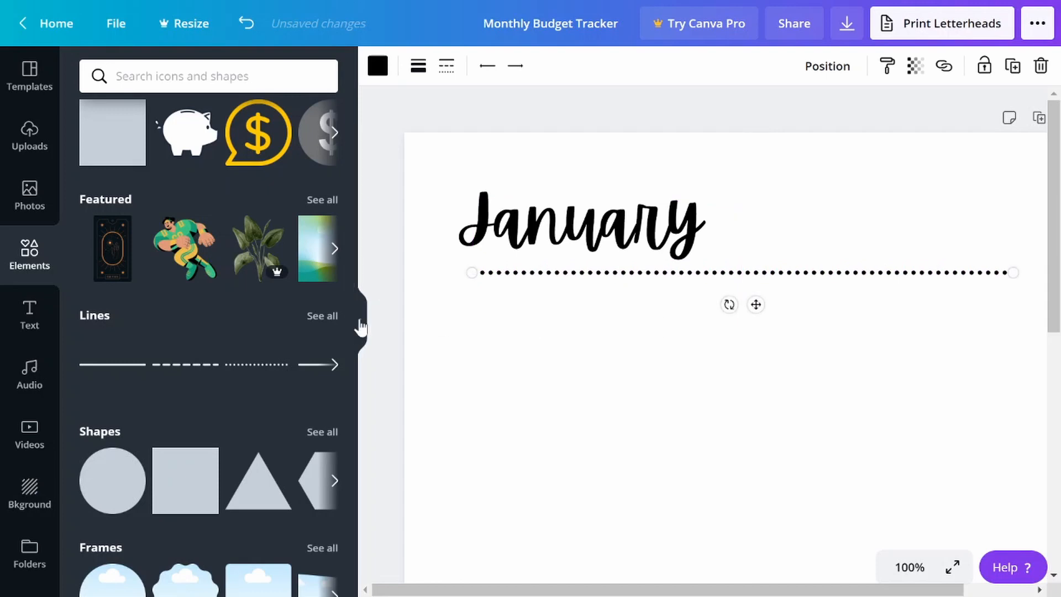
{"action": "left_click", "coordinate": [361, 328]}
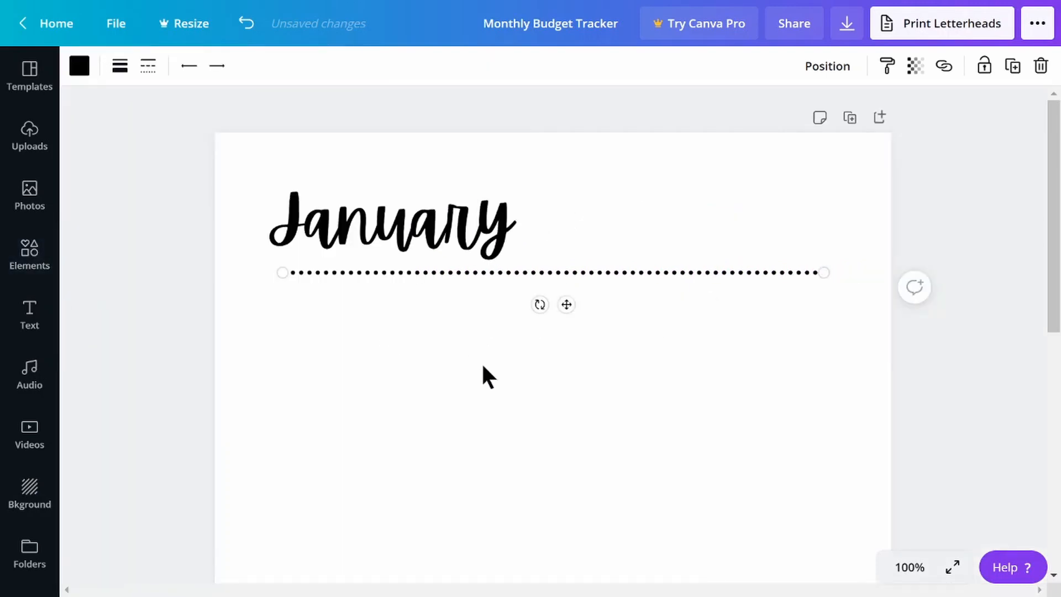
{"action": "left_click", "coordinate": [239, 327]}
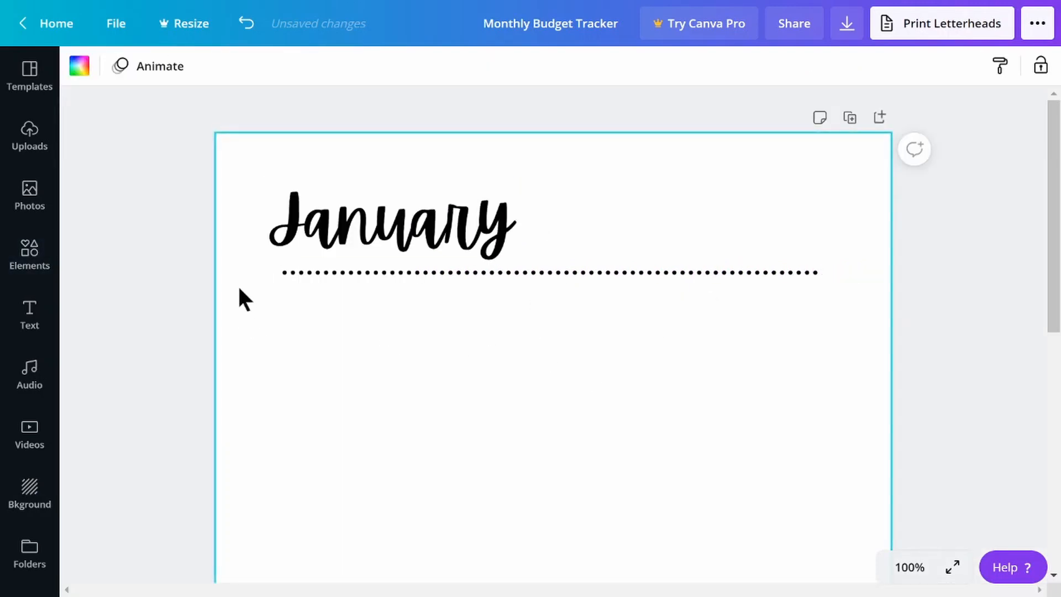
- Add a square shape and position it just below the dotted line
{"action": "left_click", "coordinate": [30, 254]}
{"action": "scroll", "coordinate": [111, 142], "scroll_direction": "up", "scroll_amount": 2}
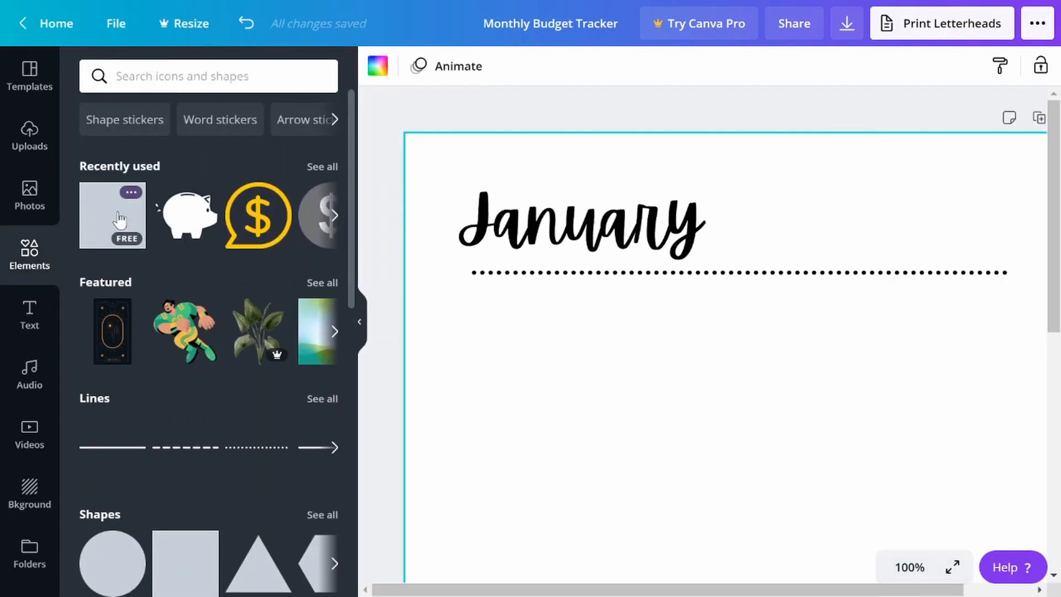
{"action": "scroll", "coordinate": [188, 431], "scroll_direction": "down", "scroll_amount": 2}
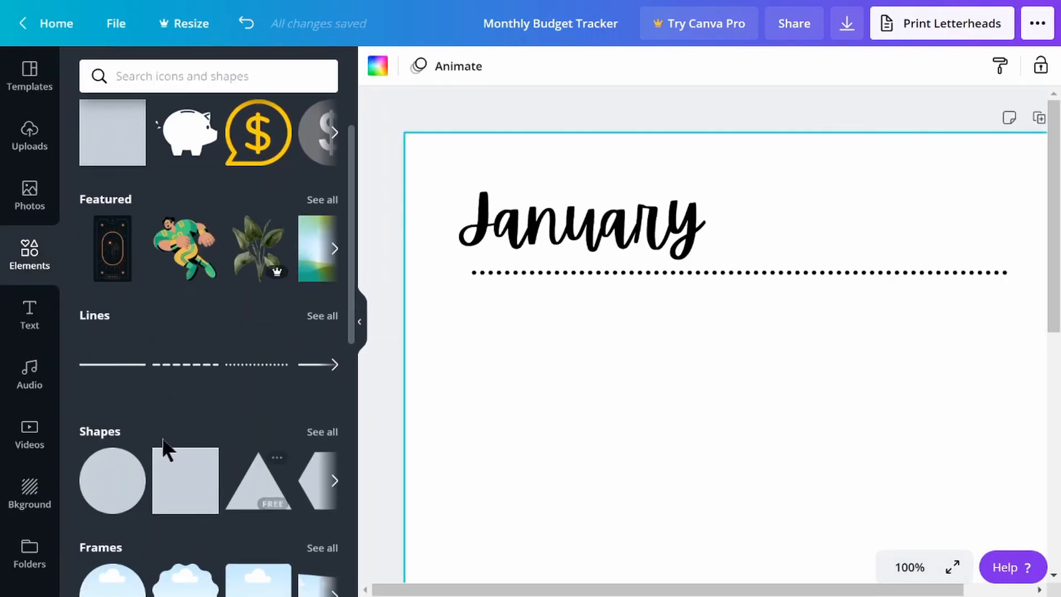
{"action": "left_click", "coordinate": [209, 486]}
{"action": "left_click", "coordinate": [359, 338]}
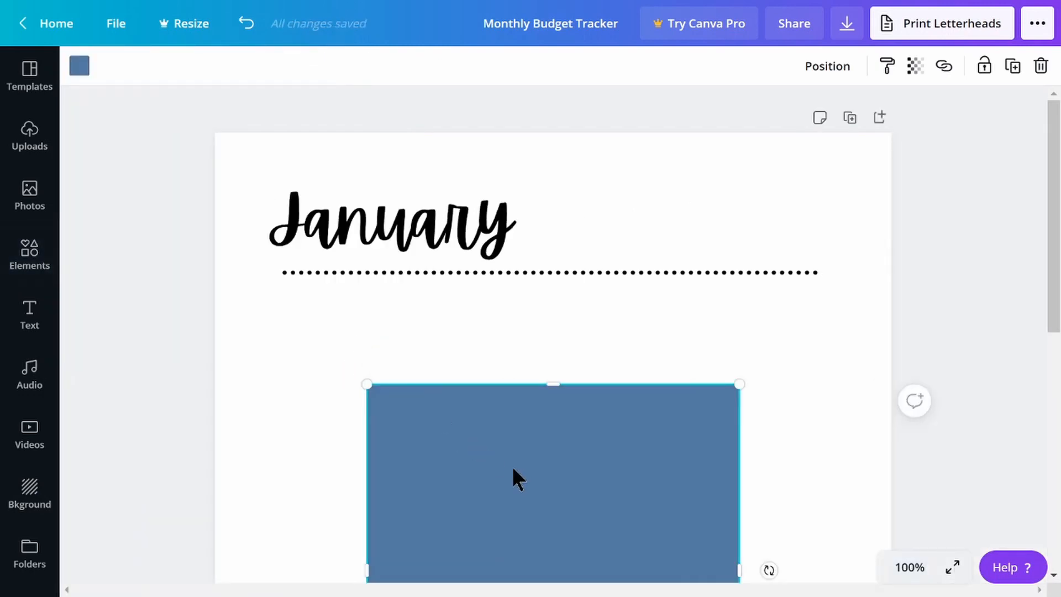
{"action": "left_click_drag", "start_coordinate": [518, 479], "coordinate": [441, 377]}
- Color the square dark gray and set its transparency to 5
{"action": "left_click", "coordinate": [79, 66]}
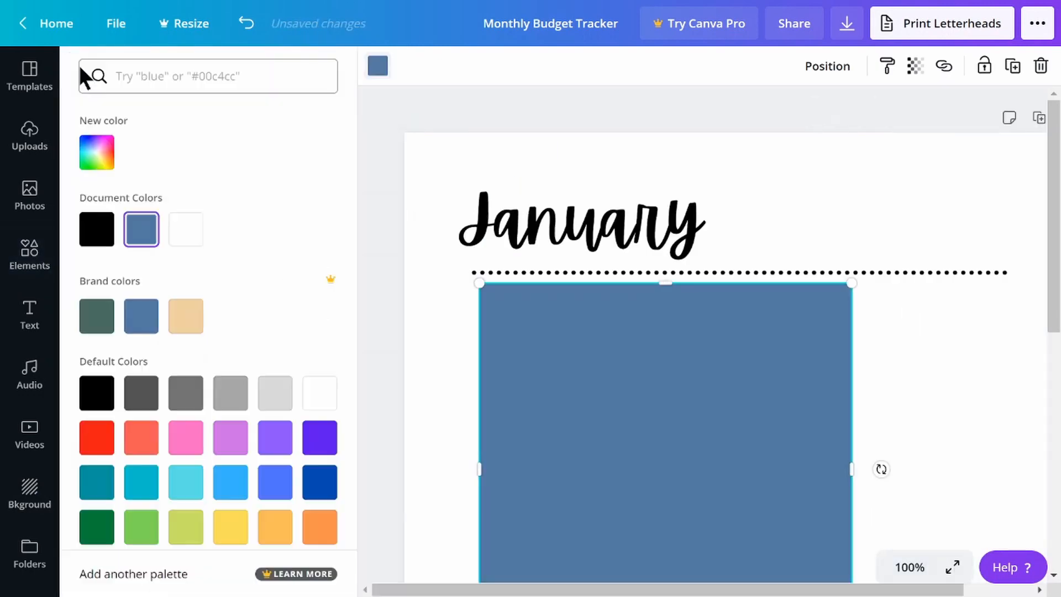
{"action": "left_click", "coordinate": [148, 395]}
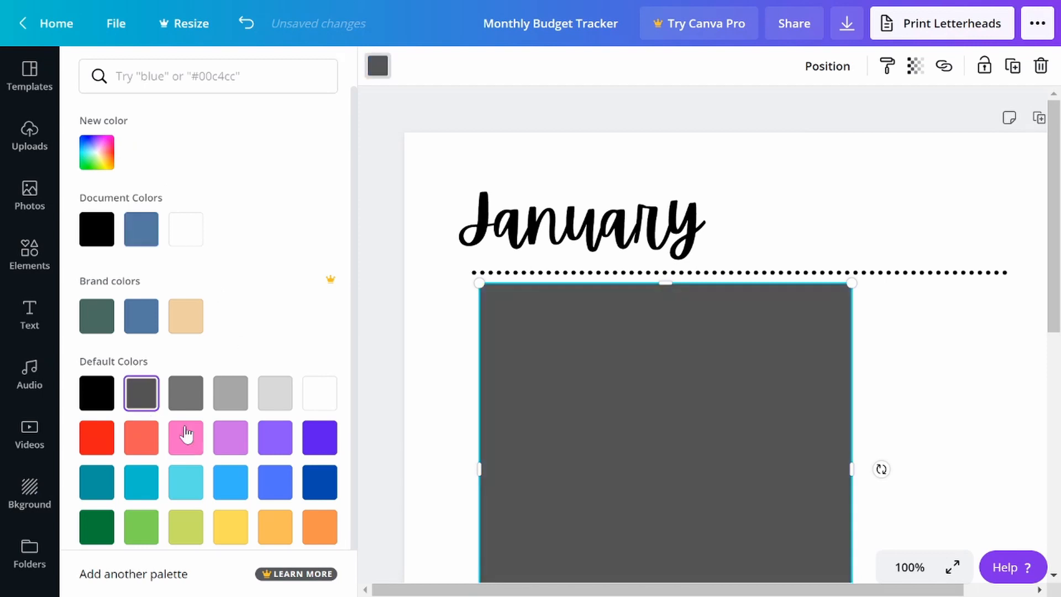
{"action": "left_click", "coordinate": [913, 381]}
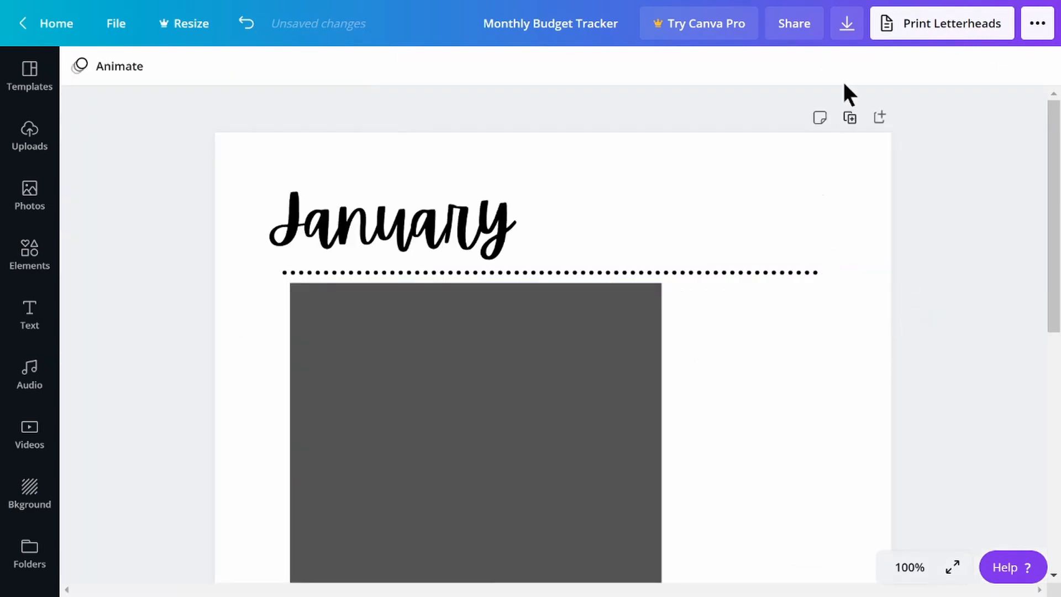
{"action": "left_click", "coordinate": [533, 393]}
{"action": "left_click", "coordinate": [913, 69]}
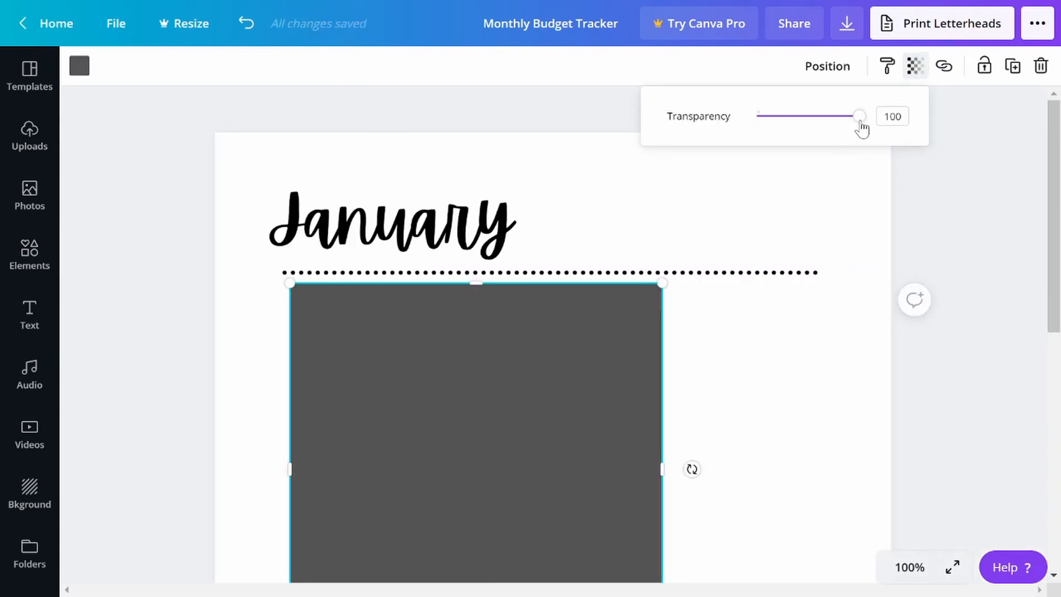
{"action": "left_click_drag", "start_coordinate": [861, 123], "coordinate": [764, 139]}
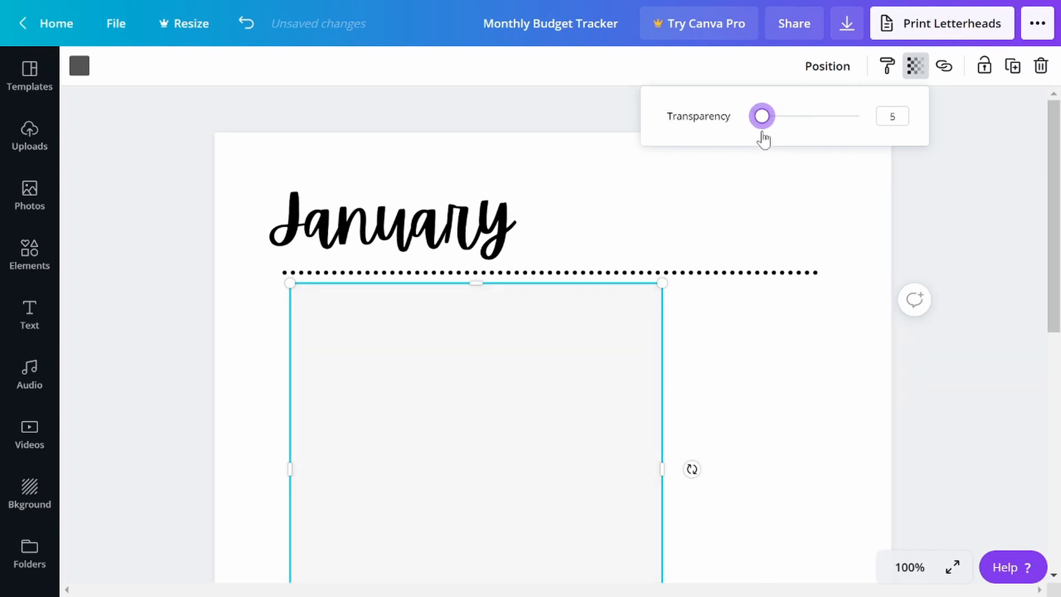
- Shrink the square into a small thin bar below the dotted line and place a copy beside it
{"action": "scroll", "coordinate": [636, 359], "scroll_direction": "down", "scroll_amount": 2}
{"action": "left_click_drag", "start_coordinate": [478, 562], "coordinate": [454, 239]}
{"action": "left_click_drag", "start_coordinate": [664, 239], "coordinate": [573, 247]}
- Adjust the first bar's transparency to make it slightly darker than its neighbor
{"action": "left_click", "coordinate": [420, 259]}
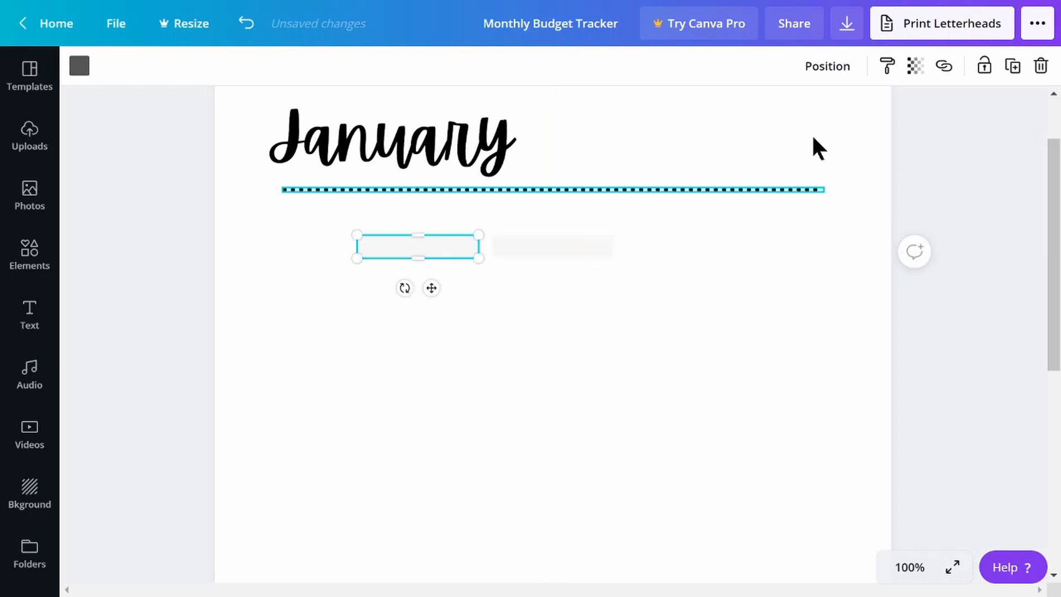
{"action": "left_click", "coordinate": [915, 67]}
{"action": "left_click_drag", "start_coordinate": [763, 128], "coordinate": [764, 126]}
{"action": "left_click", "coordinate": [632, 288]}
{"action": "scroll", "coordinate": [597, 315], "scroll_direction": "up", "scroll_amount": 2}
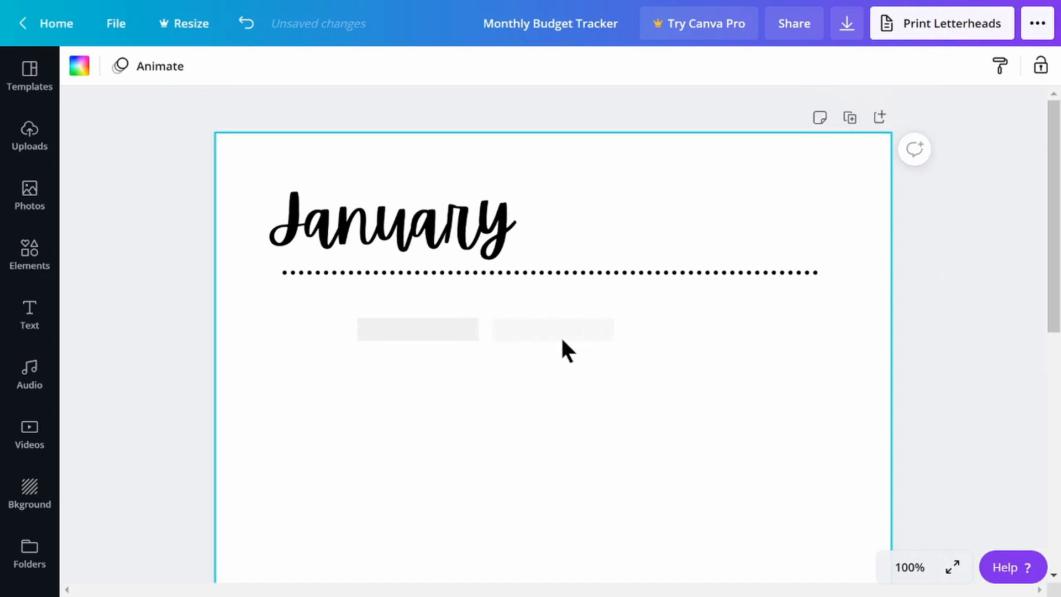
- Duplicate the darker bar to form an evenly spaced row of four below the dotted line
{"action": "left_click_drag", "start_coordinate": [522, 332], "coordinate": [561, 331]}
{"action": "left_click_drag", "start_coordinate": [312, 322], "coordinate": [783, 325]}
{"action": "key", "text": "ctrl+d"}
{"action": "left_click_drag", "start_coordinate": [268, 332], "coordinate": [785, 320]}
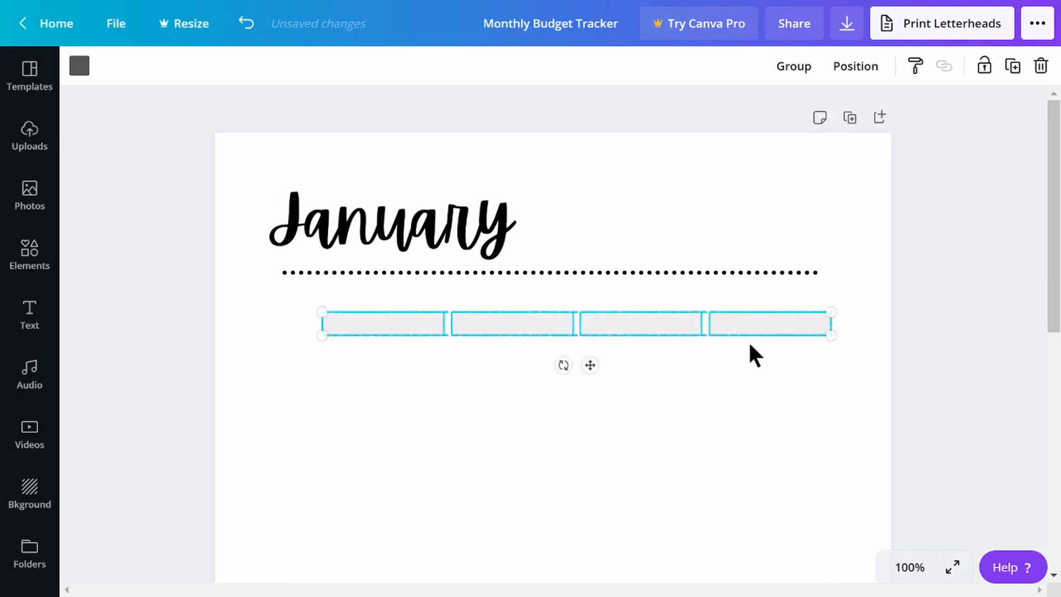
{"action": "left_click", "coordinate": [393, 399]}
- Duplicate the row of four bars and align the copy directly beneath it
{"action": "left_click_drag", "start_coordinate": [283, 334], "coordinate": [797, 330]}
{"action": "key", "text": "ctrl+d"}
{"action": "mouse_move", "coordinate": [648, 338]}
{"action": "left_mouse_down"}
{"action": "mouse_move", "coordinate": [635, 365]}
{"action": "mouse_move", "coordinate": [632, 351]}
{"action": "left_mouse_up"}
- Duplicate both rows of bars and align the copy below to make four rows
{"action": "left_click_drag", "start_coordinate": [289, 307], "coordinate": [805, 354]}
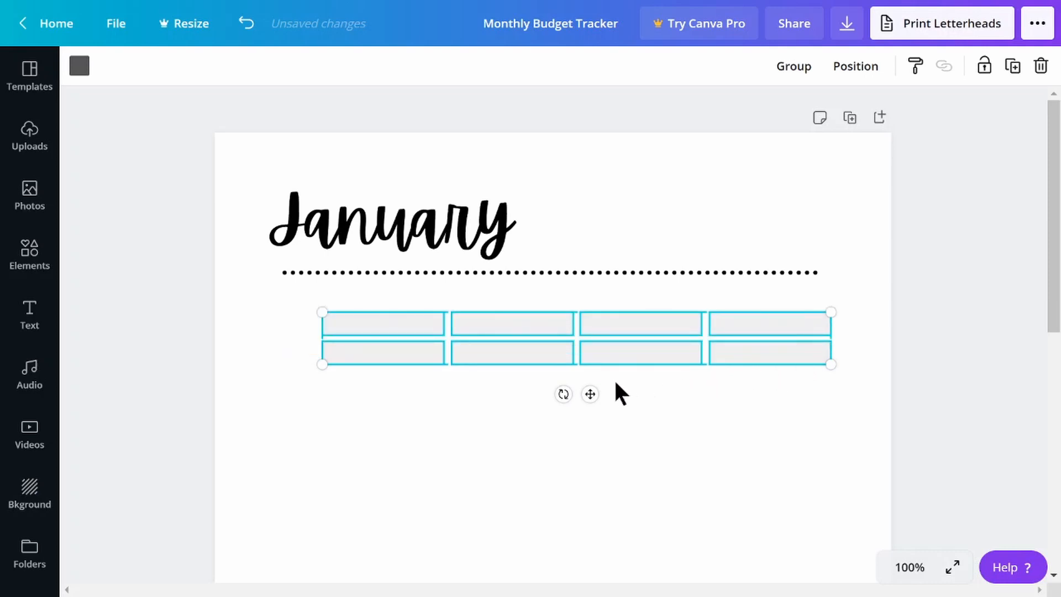
{"action": "key", "text": "ctrl+d"}
{"action": "left_click_drag", "start_coordinate": [630, 379], "coordinate": [612, 412]}
{"action": "left_click", "coordinate": [459, 474]}
- Duplicate the four-row block and align the copy beneath it to make eight rows
{"action": "left_click_drag", "start_coordinate": [280, 307], "coordinate": [814, 449]}
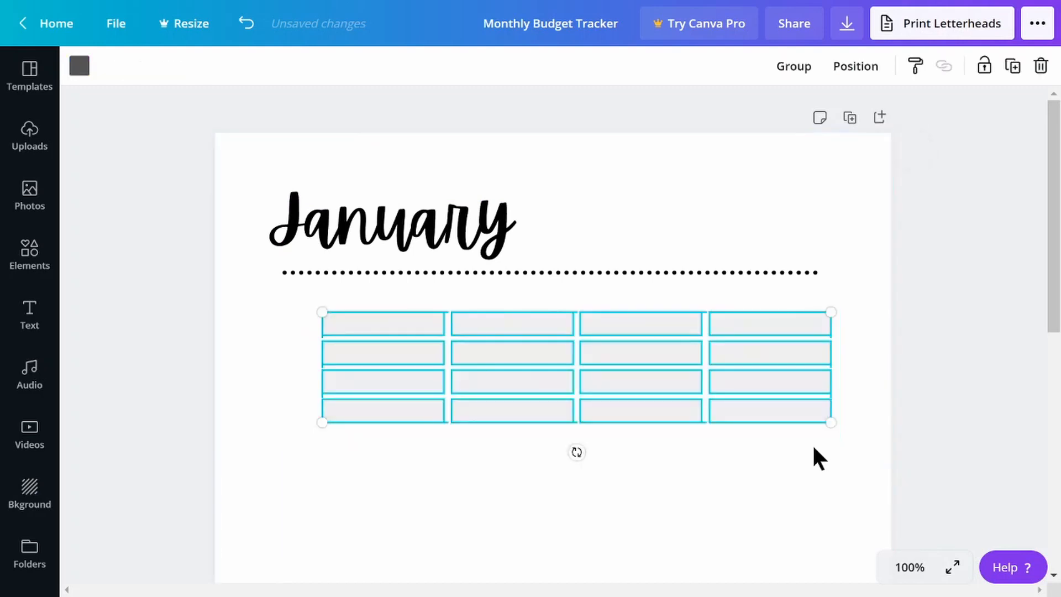
{"action": "key", "text": "ctrl+d"}
{"action": "scroll", "coordinate": [645, 370], "scroll_direction": "down", "scroll_amount": 3}
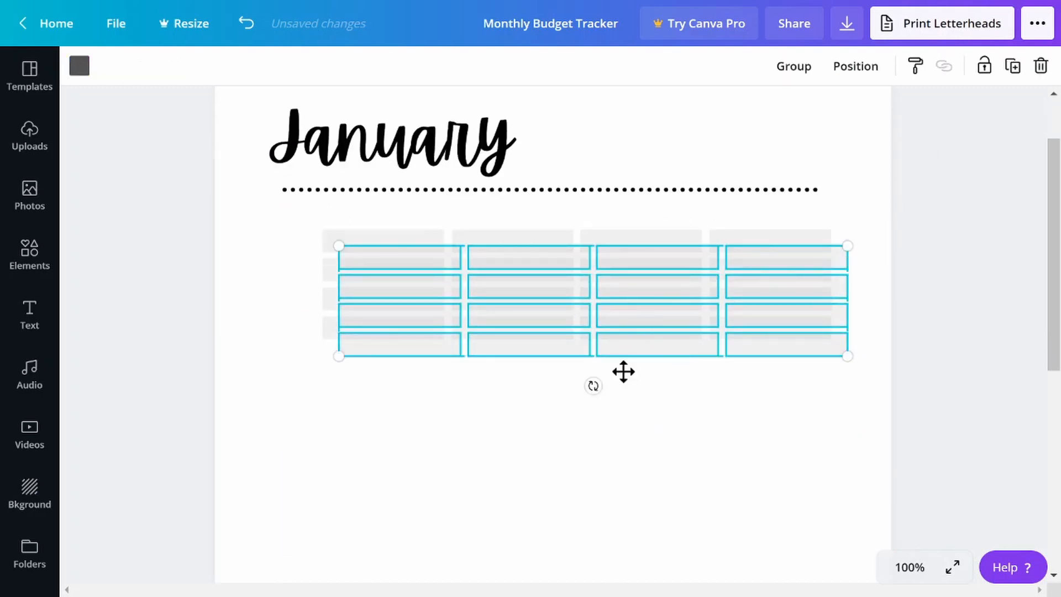
{"action": "left_click_drag", "start_coordinate": [640, 313], "coordinate": [625, 415]}
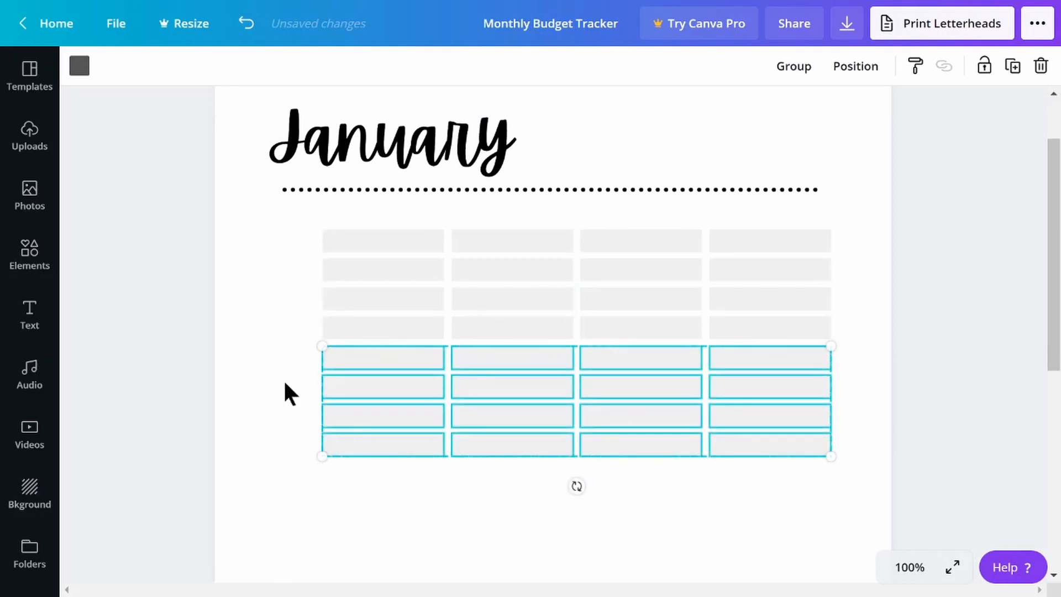
- Duplicate the eight-row block and align the copy beneath it to make sixteen rows
{"action": "left_click_drag", "start_coordinate": [383, 292], "coordinate": [824, 487]}
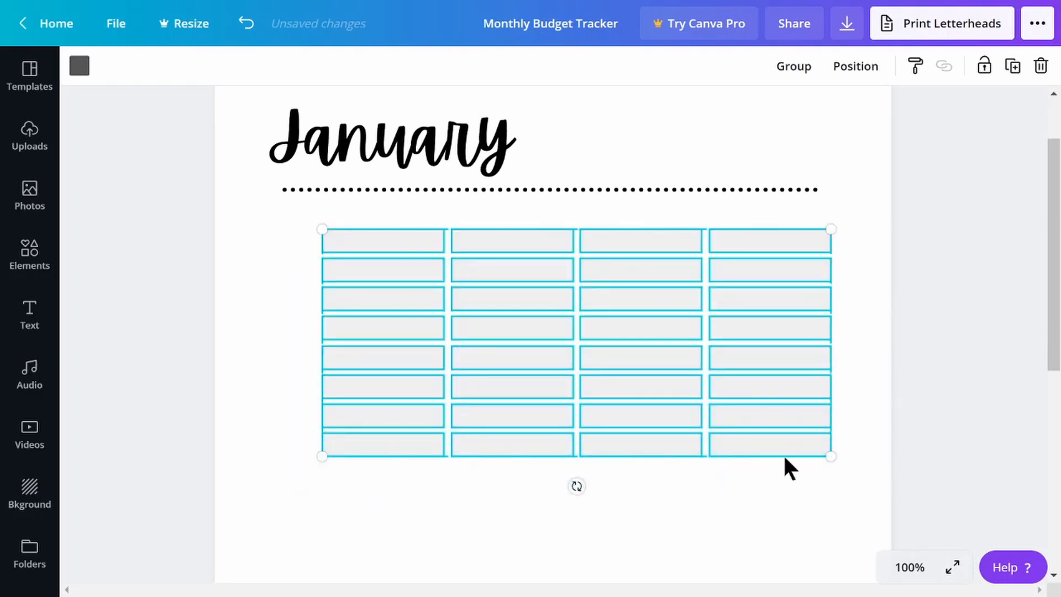
{"action": "key", "text": "ctrl+d"}
{"action": "scroll", "coordinate": [672, 320], "scroll_direction": "down", "scroll_amount": 5}
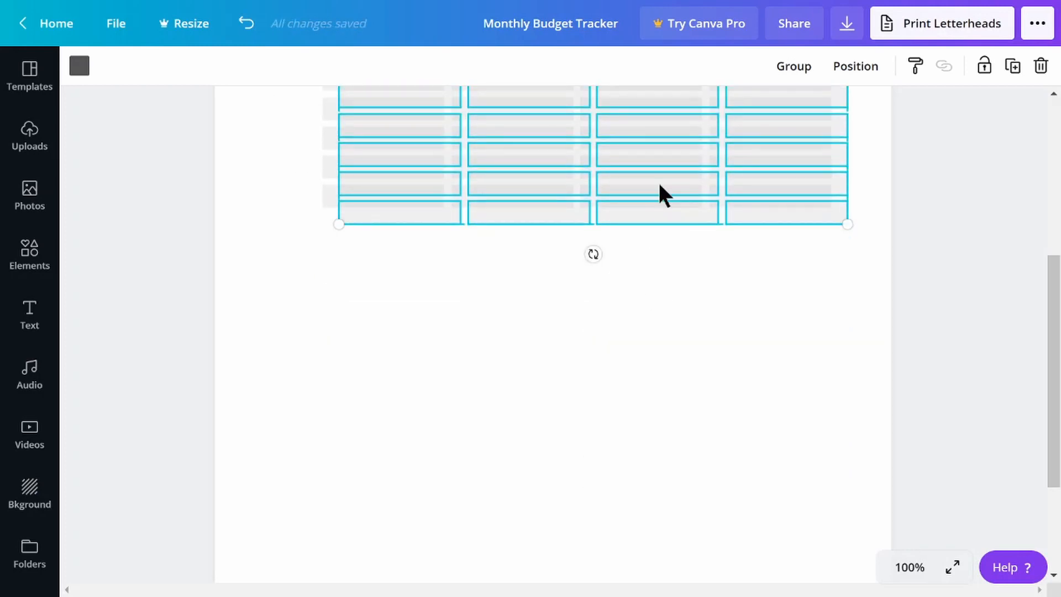
{"action": "left_click_drag", "start_coordinate": [660, 185], "coordinate": [641, 401]}
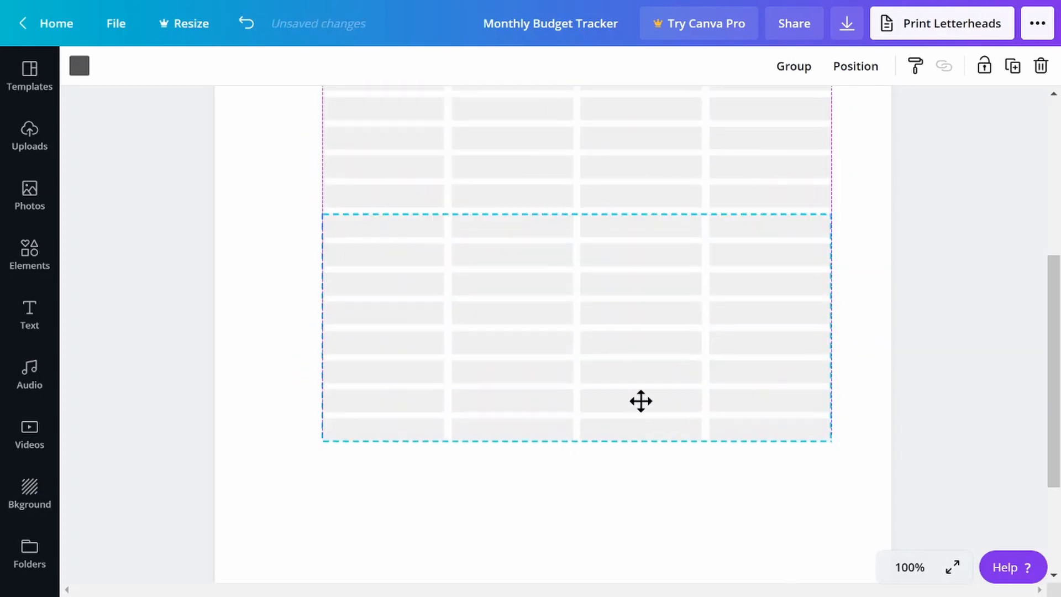
{"action": "left_click", "coordinate": [450, 481]}
- Duplicate a few more rows of bars and place them under the grid to extend it toward the page's end
{"action": "scroll", "coordinate": [480, 475], "scroll_direction": "down", "scroll_amount": 3}
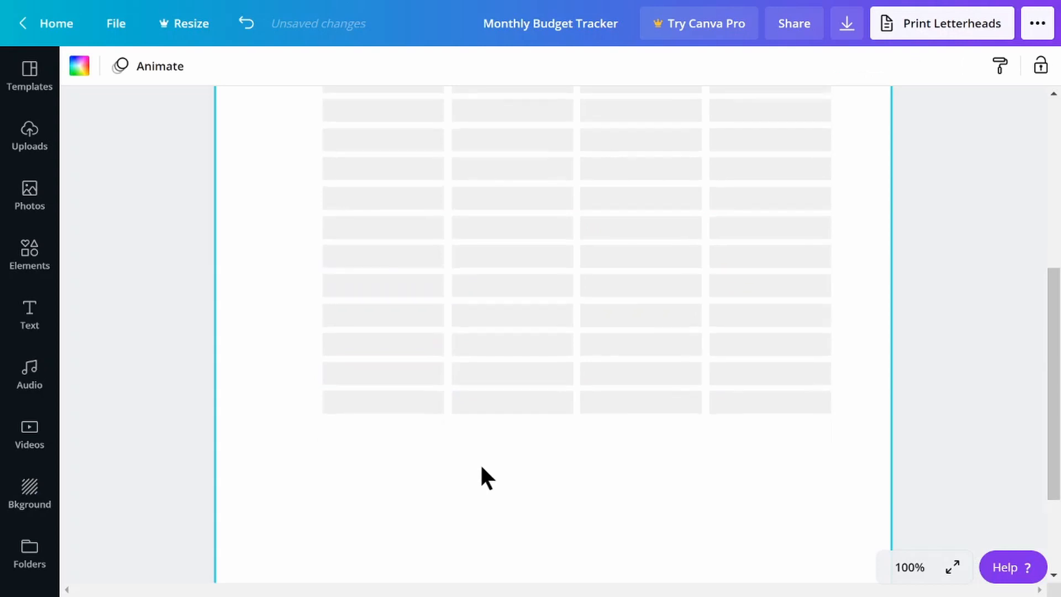
{"action": "left_click_drag", "start_coordinate": [298, 134], "coordinate": [828, 261]}
{"action": "key", "text": "ctrl+d"}
{"action": "left_click_drag", "start_coordinate": [657, 250], "coordinate": [642, 382]}
{"action": "left_click", "coordinate": [513, 454]}
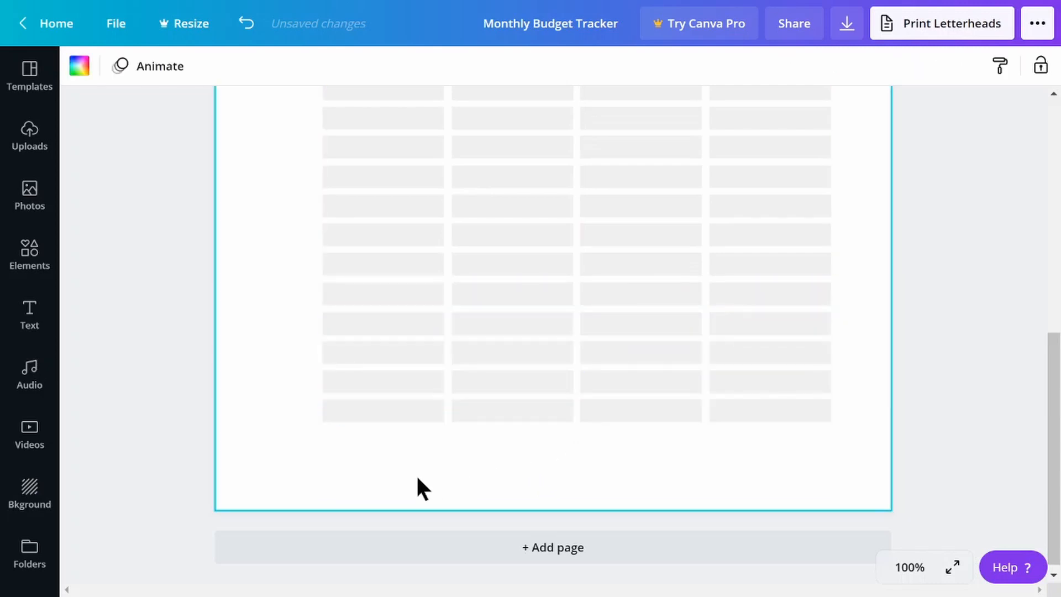
- Duplicate the first cell, rotate the copy upright, place it beside the first column and stretch it to span the second to seventh rows
{"action": "scroll", "coordinate": [420, 487], "scroll_direction": "up", "scroll_amount": 5}
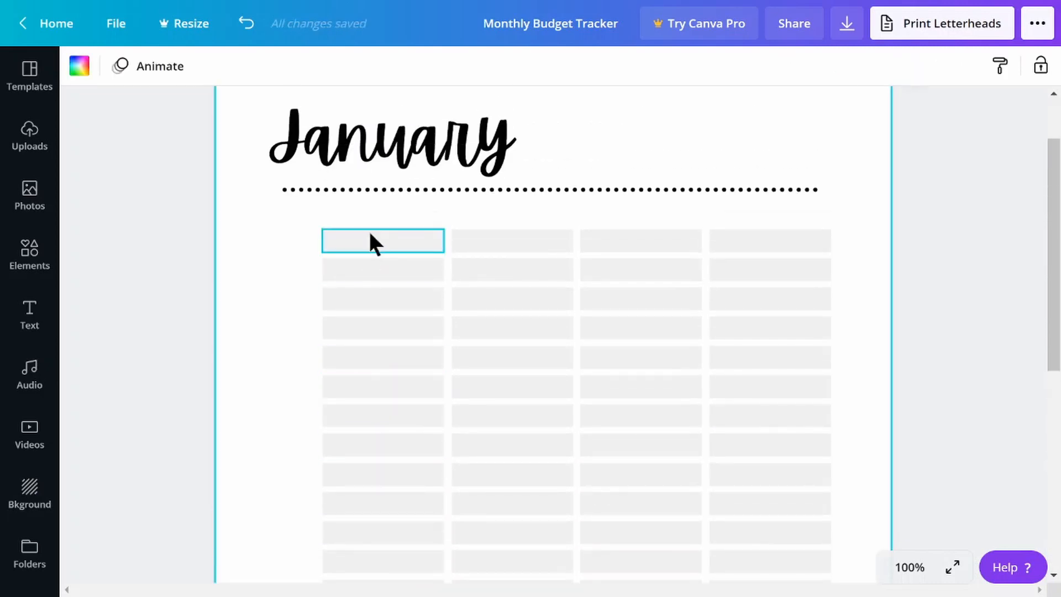
{"action": "left_click", "coordinate": [372, 235]}
{"action": "left_click_drag", "start_coordinate": [372, 235], "coordinate": [340, 247]}
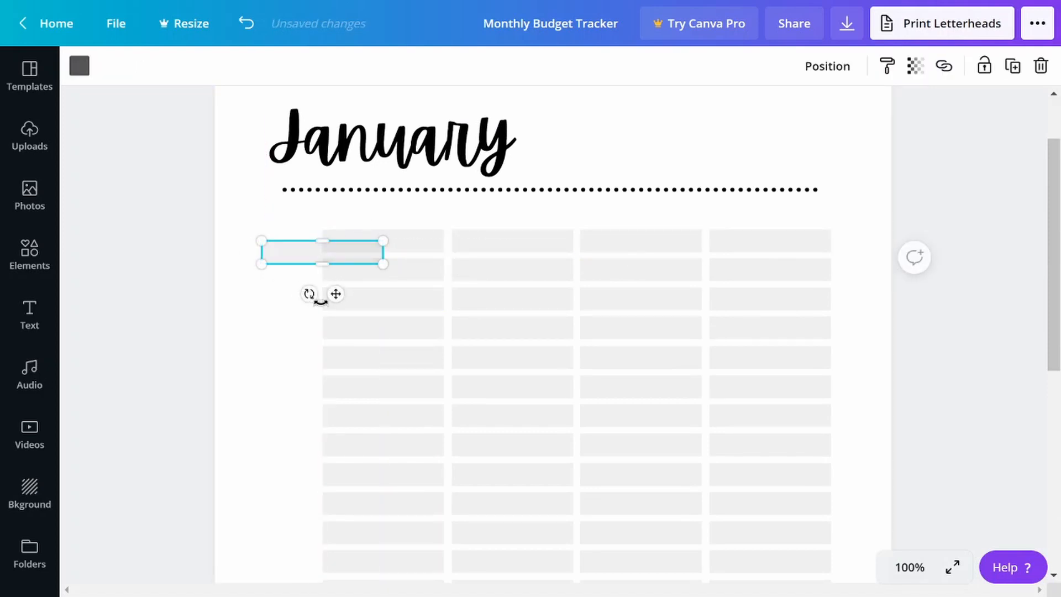
{"action": "mouse_move", "coordinate": [320, 301]}
{"action": "left_mouse_down"}
{"action": "mouse_move", "coordinate": [370, 269]}
{"action": "mouse_move", "coordinate": [308, 284]}
{"action": "mouse_move", "coordinate": [305, 313]}
{"action": "left_mouse_up"}
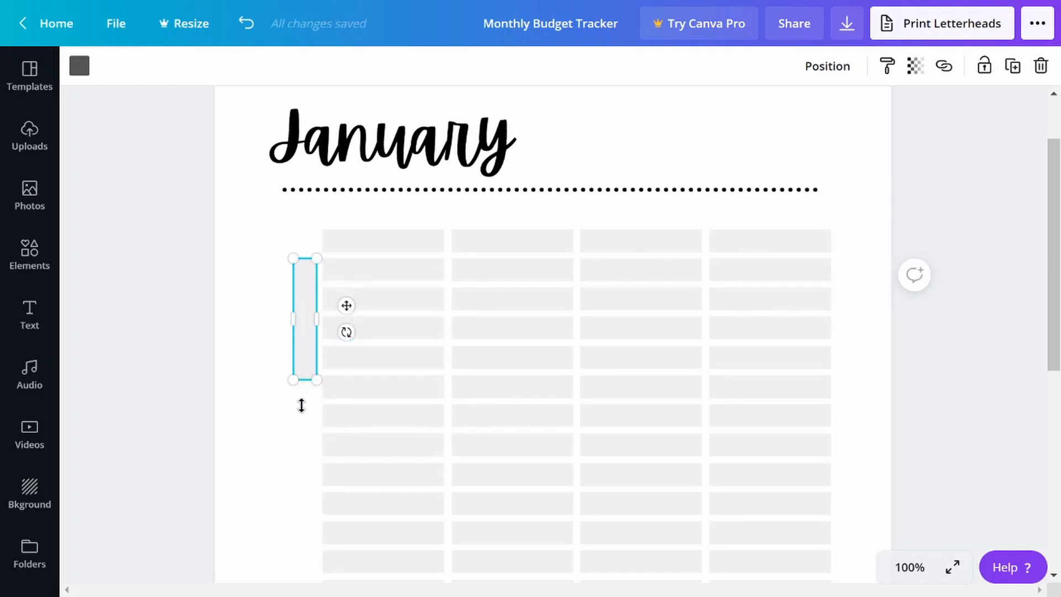
{"action": "left_click_drag", "start_coordinate": [301, 406], "coordinate": [302, 430]}
{"action": "scroll", "coordinate": [263, 422], "scroll_direction": "down", "scroll_amount": 1}
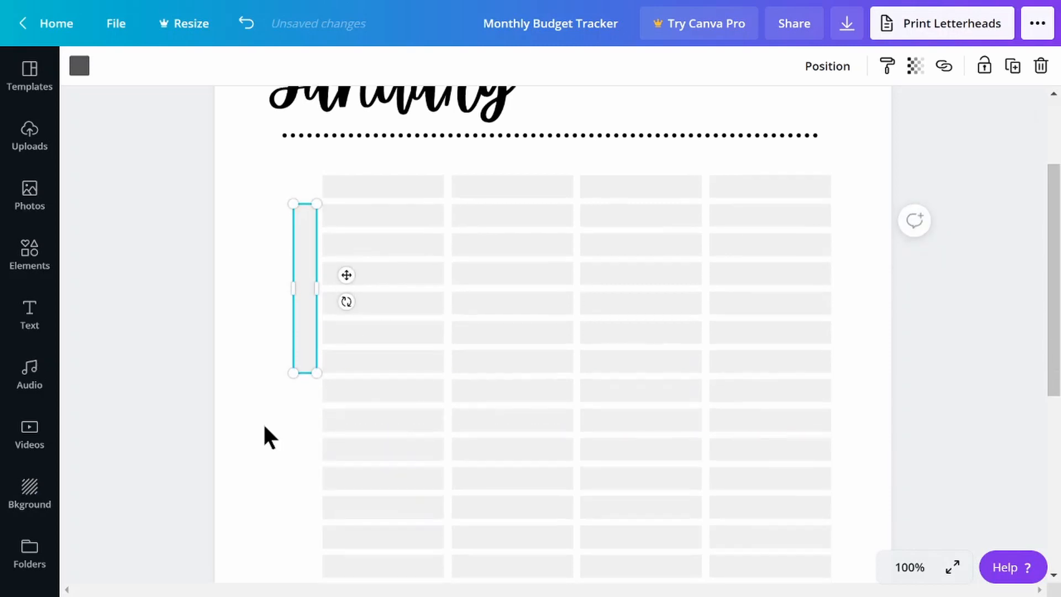
- Duplicate the upright side bar twice down the grid's left side, leaving a one-row gap between bars and lining the third up with the last six rows
{"action": "left_click_drag", "start_coordinate": [305, 307], "coordinate": [308, 498]}
{"action": "scroll", "coordinate": [379, 392], "scroll_direction": "down", "scroll_amount": 5}
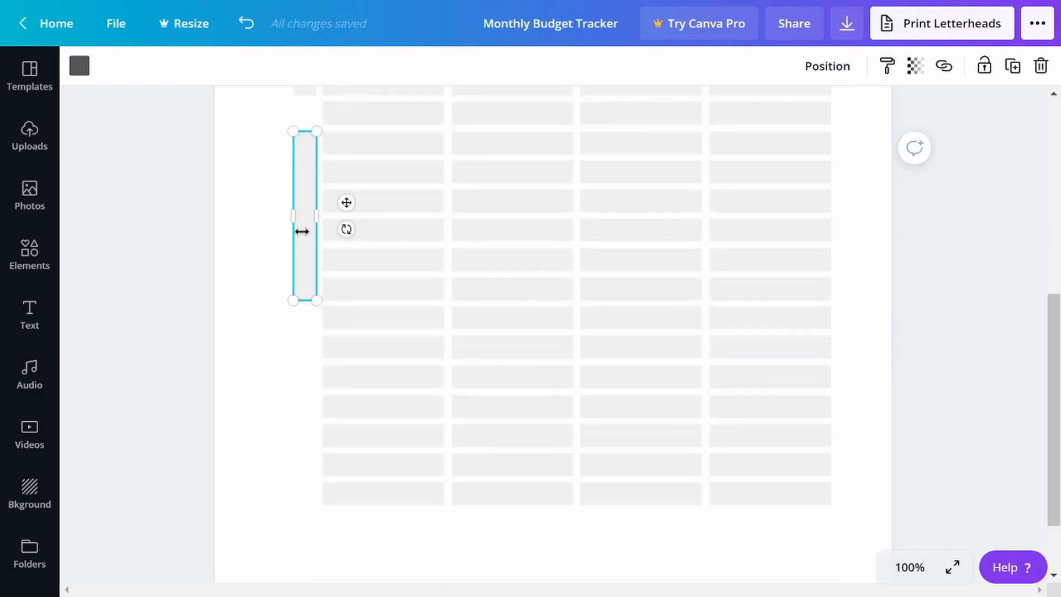
{"action": "left_click_drag", "start_coordinate": [301, 230], "coordinate": [303, 431]}
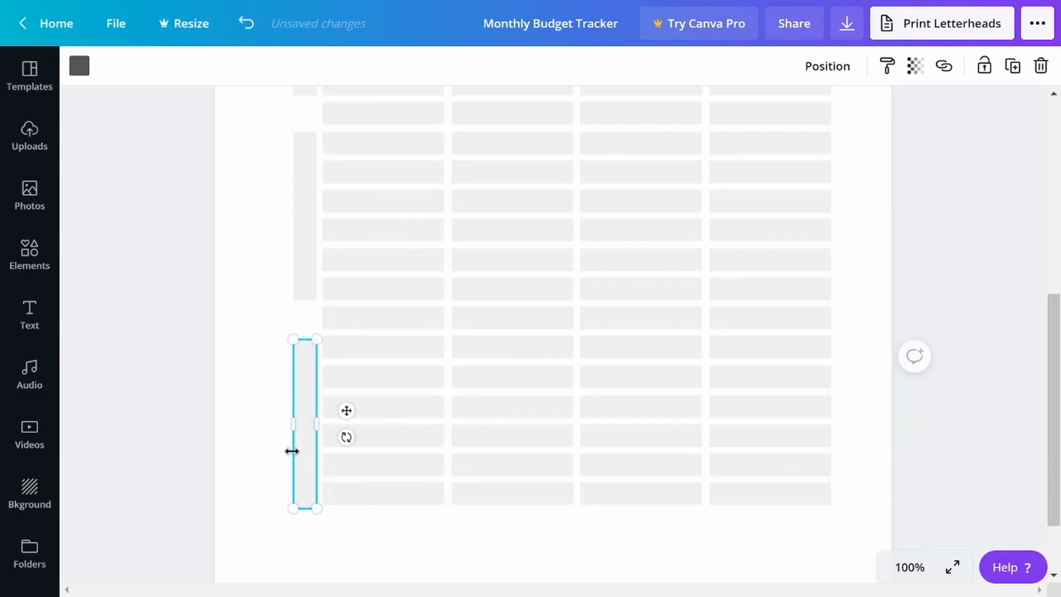
{"action": "key", "text": "Up"}
{"action": "key", "text": "Up"}
{"action": "key", "text": "Up"}
{"action": "key", "text": "Up"}
{"action": "key", "text": "Up"}
{"action": "left_click", "coordinate": [372, 539]}
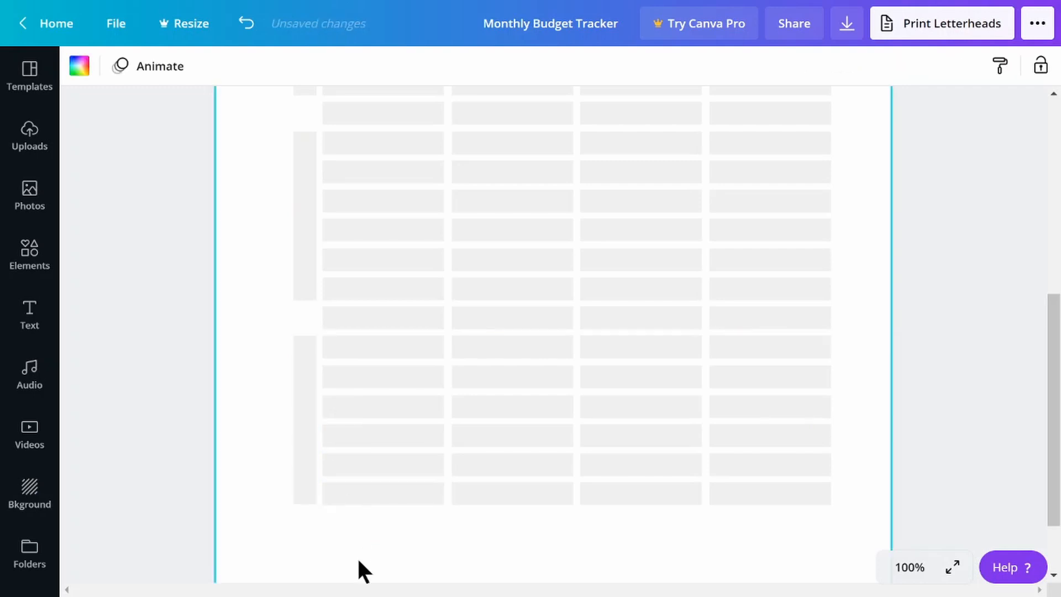
{"action": "left_click_drag", "start_coordinate": [311, 462], "coordinate": [308, 462]}
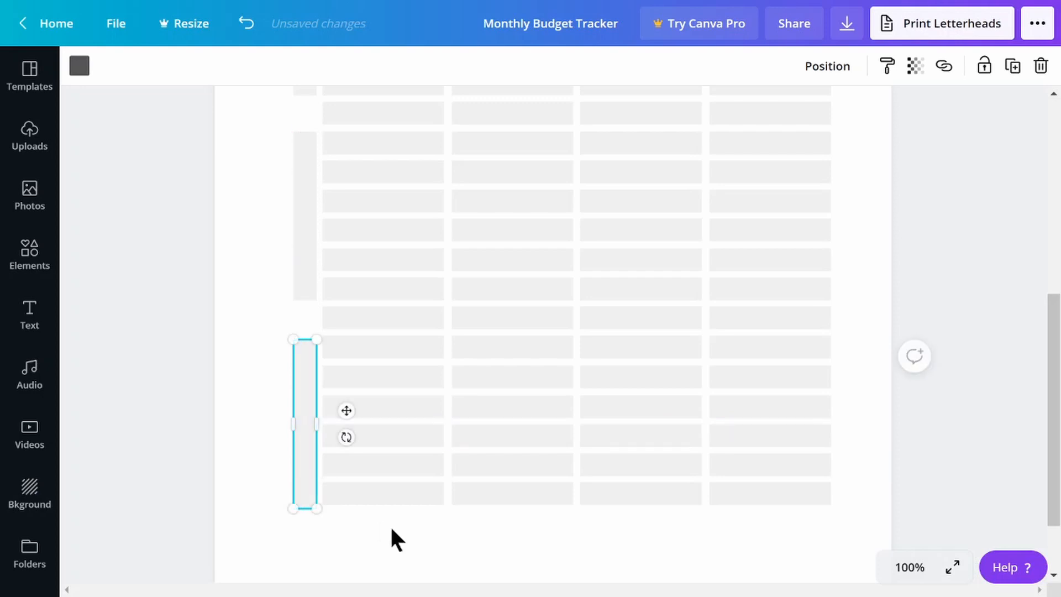
{"action": "left_click", "coordinate": [391, 526]}
{"action": "scroll", "coordinate": [415, 462], "scroll_direction": "up", "scroll_amount": 2}
{"action": "scroll", "coordinate": [410, 453], "scroll_direction": "up", "scroll_amount": 3}
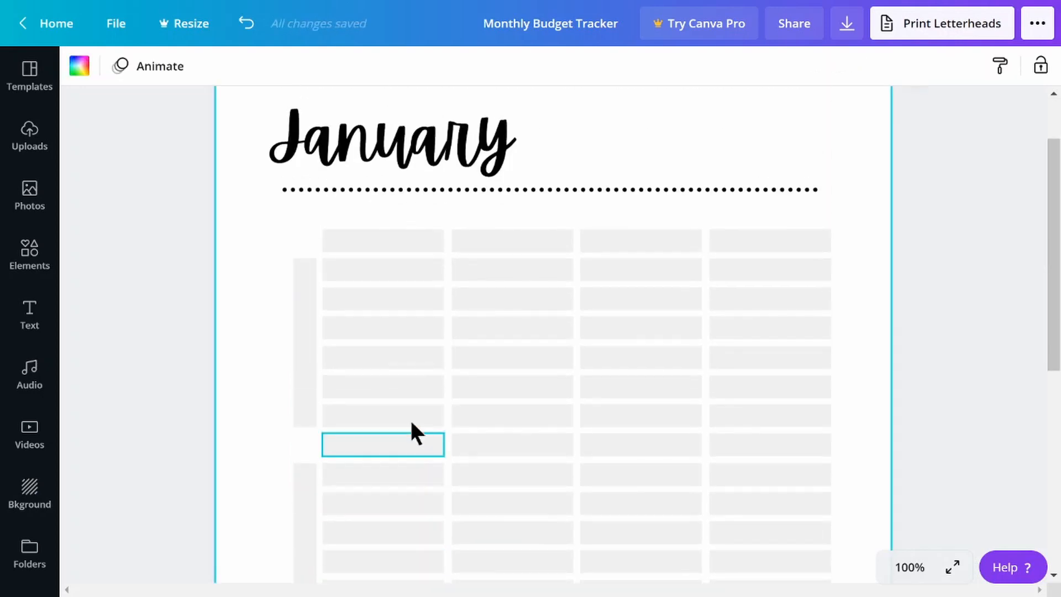
{"action": "left_click_drag", "start_coordinate": [303, 448], "coordinate": [767, 443]}
{"action": "key", "text": "Delete"}
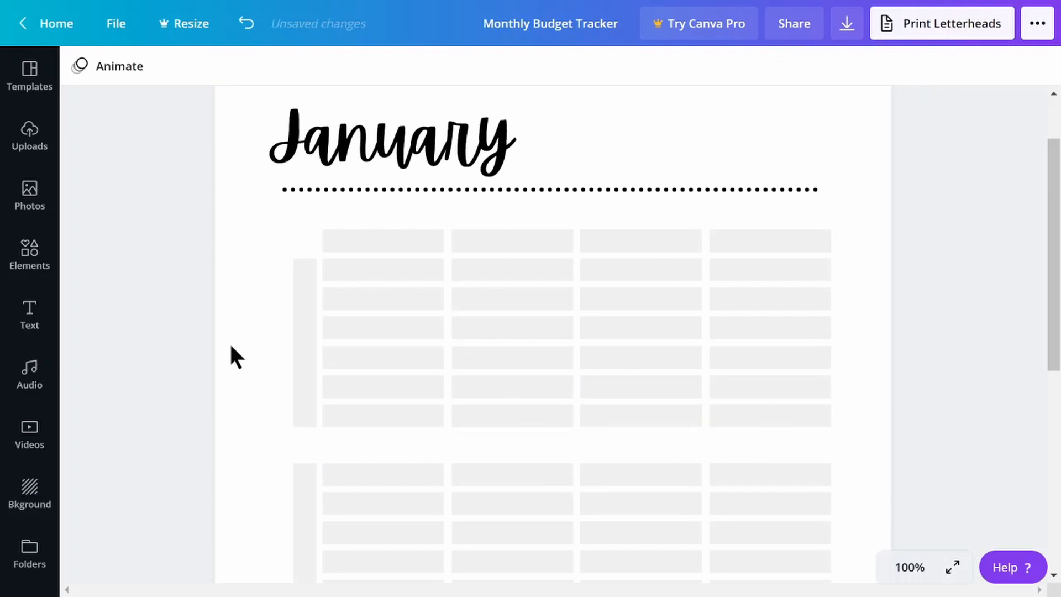
{"action": "left_click", "coordinate": [301, 358]}
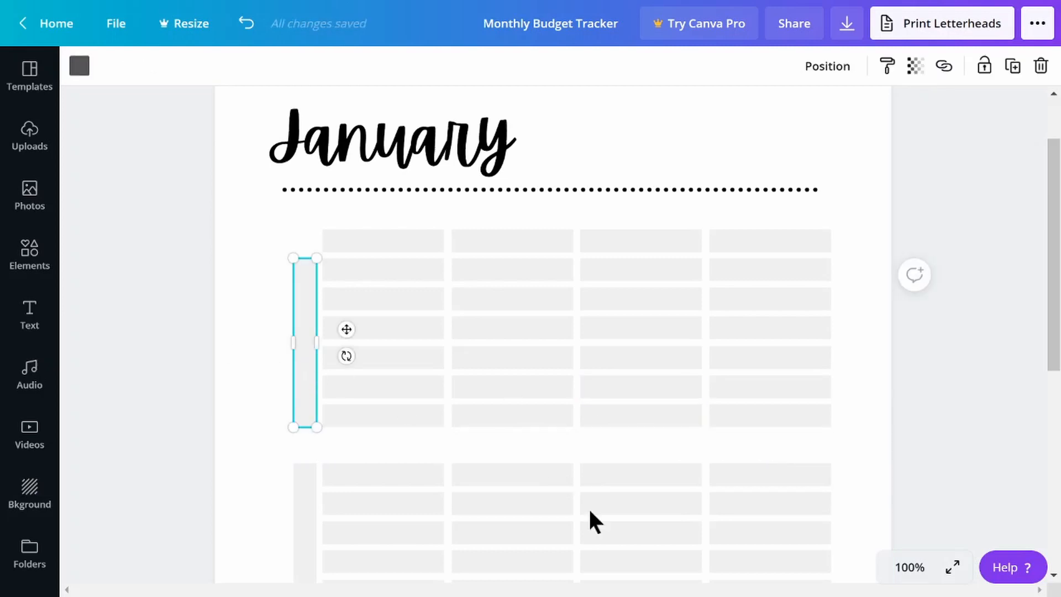
{"action": "key", "text": "ctrl+z"}
- Delete the last three cells of the row between the first two side bars and stretch its first cell across all four columns
{"action": "left_click_drag", "start_coordinate": [857, 450], "coordinate": [831, 443]}
{"action": "key", "text": "Delete"}
{"action": "left_click", "coordinate": [437, 445]}
- Turn the row between the second and third side bars into a full-width bar by deleting three cells and widening the first to 6.4
{"action": "scroll", "coordinate": [569, 412], "scroll_direction": "down", "scroll_amount": 3}
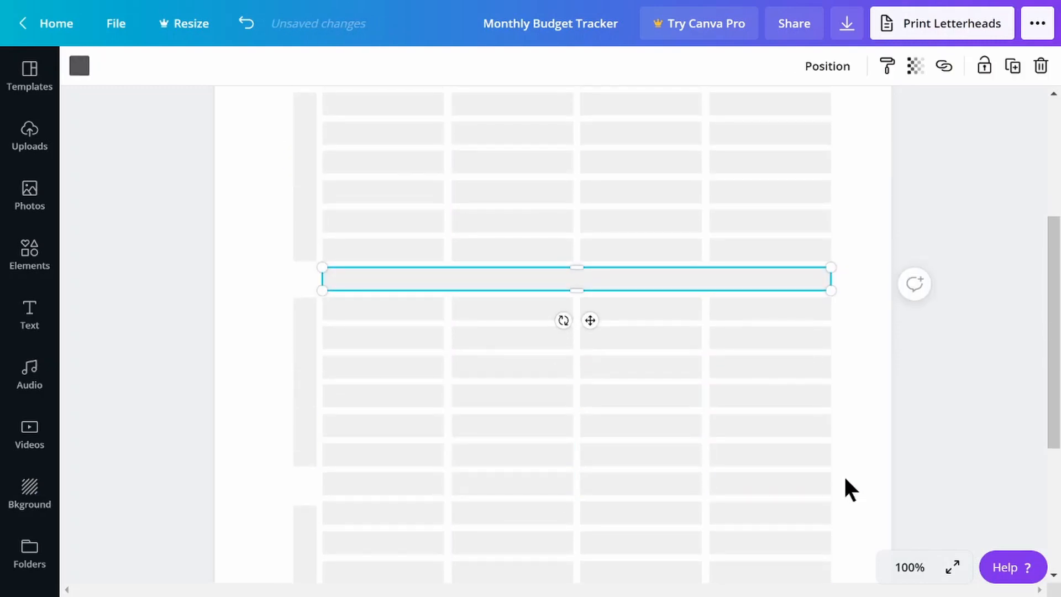
{"action": "left_click_drag", "start_coordinate": [846, 491], "coordinate": [560, 485]}
{"action": "key", "text": "Delete"}
{"action": "left_click", "coordinate": [425, 489]}
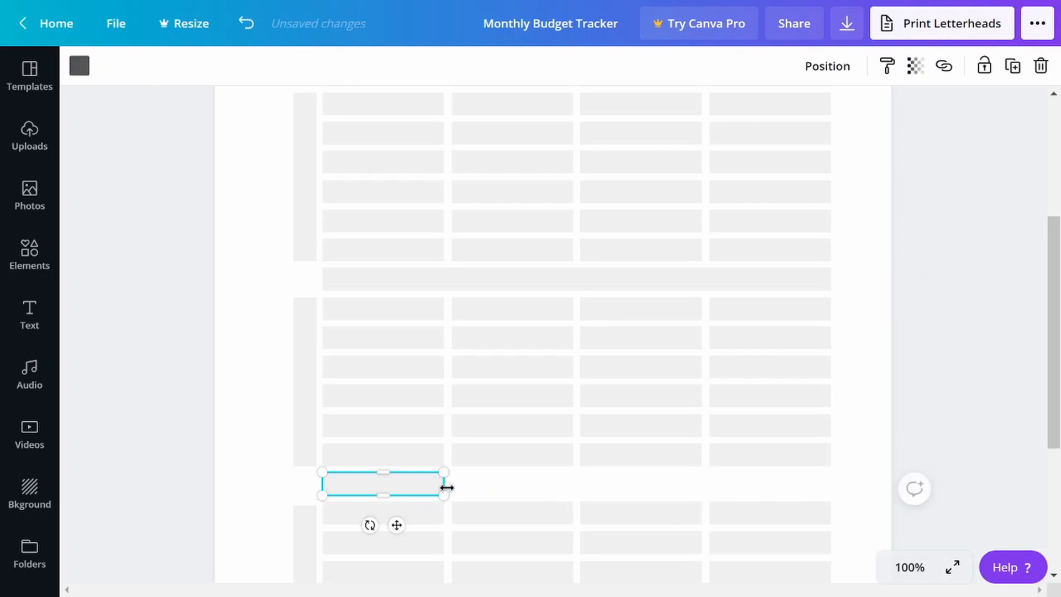
{"action": "left_click_drag", "start_coordinate": [444, 485], "coordinate": [832, 481]}
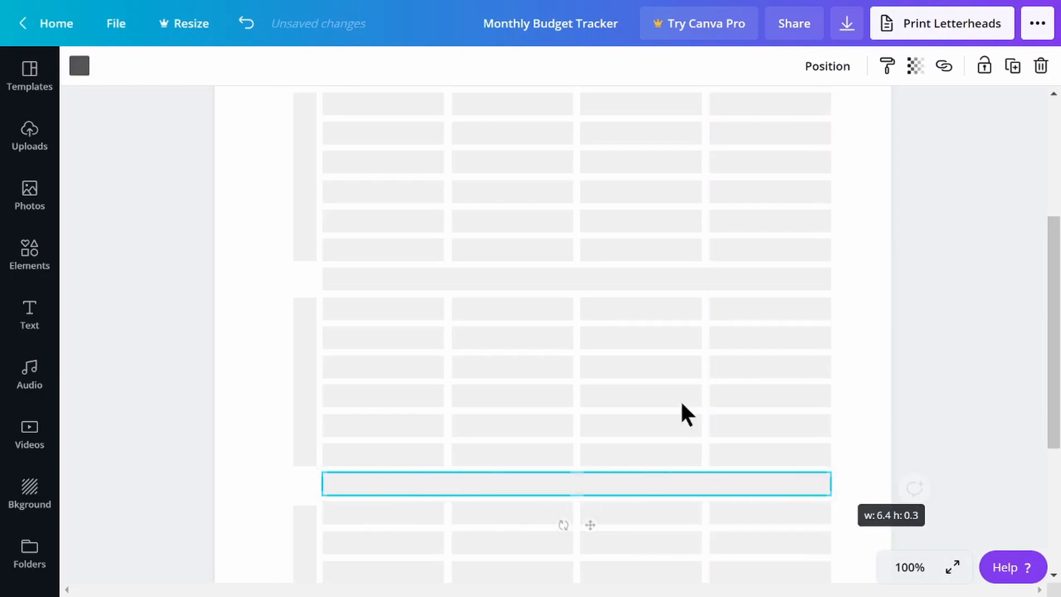
- Align the third upright side bar with the rows of the lowest section
{"action": "scroll", "coordinate": [681, 400], "scroll_direction": "down", "scroll_amount": 5}
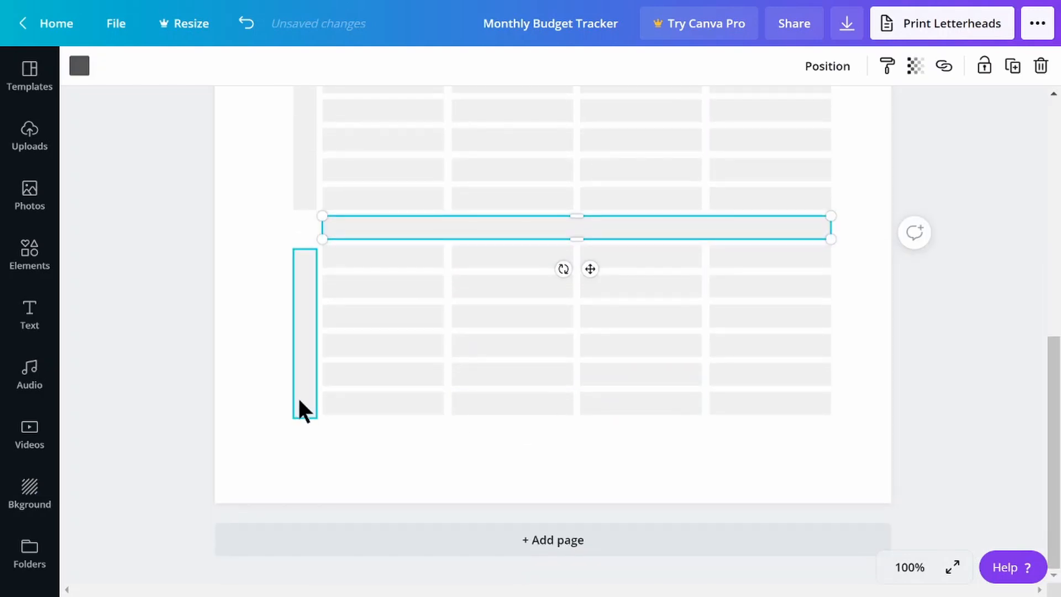
{"action": "left_click_drag", "start_coordinate": [297, 396], "coordinate": [298, 394]}
{"action": "left_click_drag", "start_coordinate": [297, 393], "coordinate": [304, 415]}
{"action": "left_click", "coordinate": [423, 445]}
- Replace the last row with a full-width bar made from a duplicated cell, and shorten the third side bar to five rows
{"action": "left_click", "coordinate": [408, 403]}
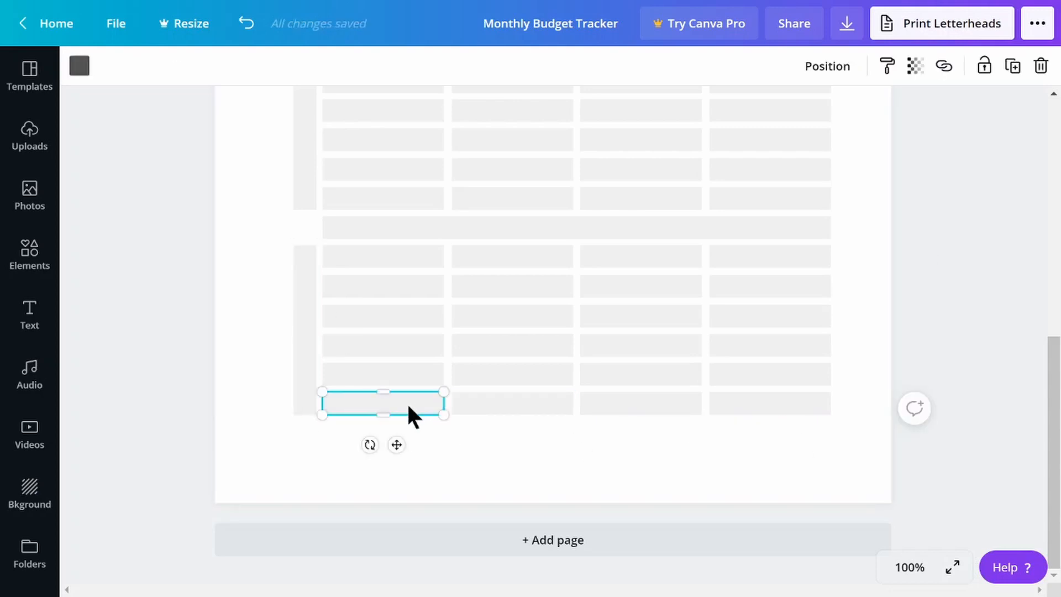
{"action": "left_click_drag", "start_coordinate": [402, 404], "coordinate": [834, 456]}
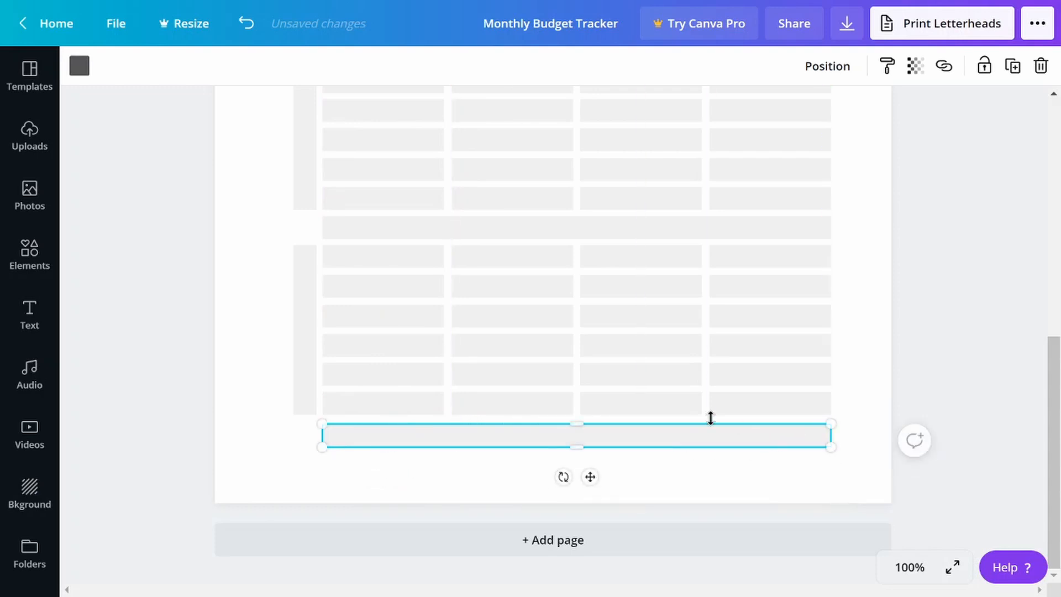
{"action": "left_click", "coordinate": [307, 396]}
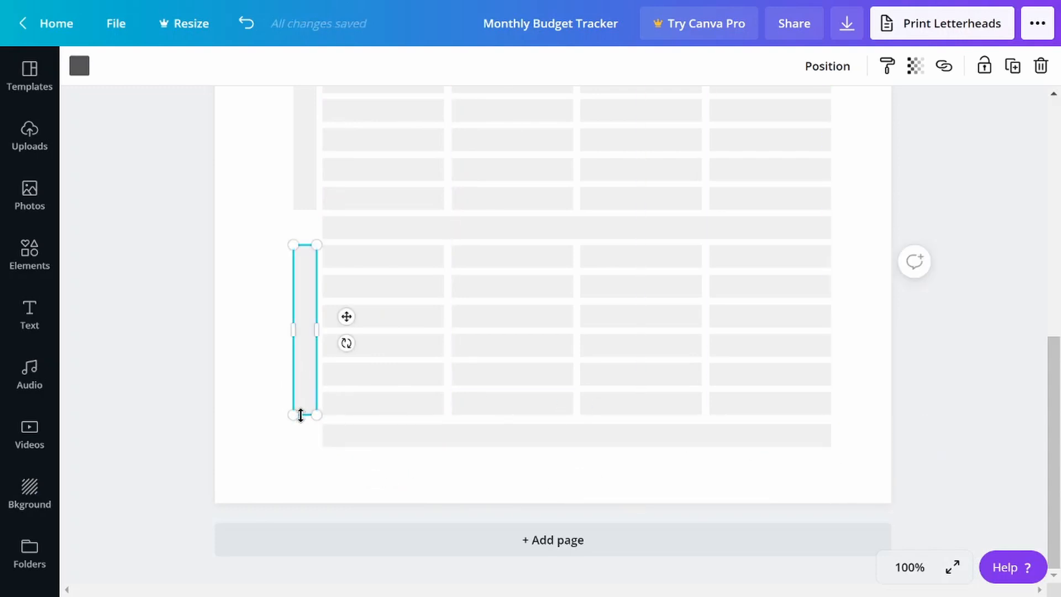
{"action": "left_click_drag", "start_coordinate": [300, 414], "coordinate": [817, 398]}
{"action": "key", "text": "Delete"}
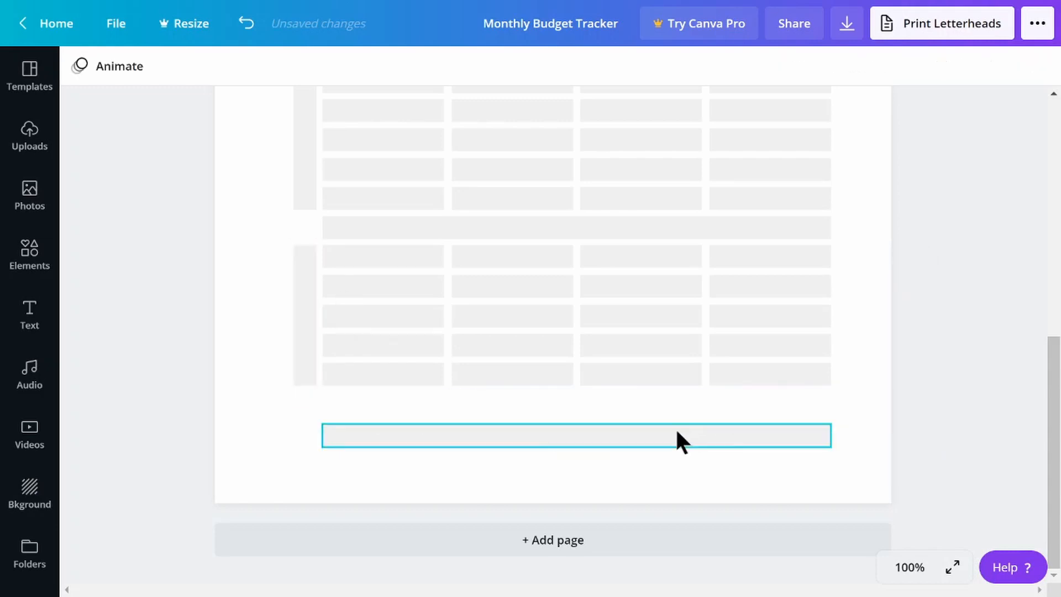
{"action": "left_click_drag", "start_coordinate": [676, 429], "coordinate": [671, 402]}
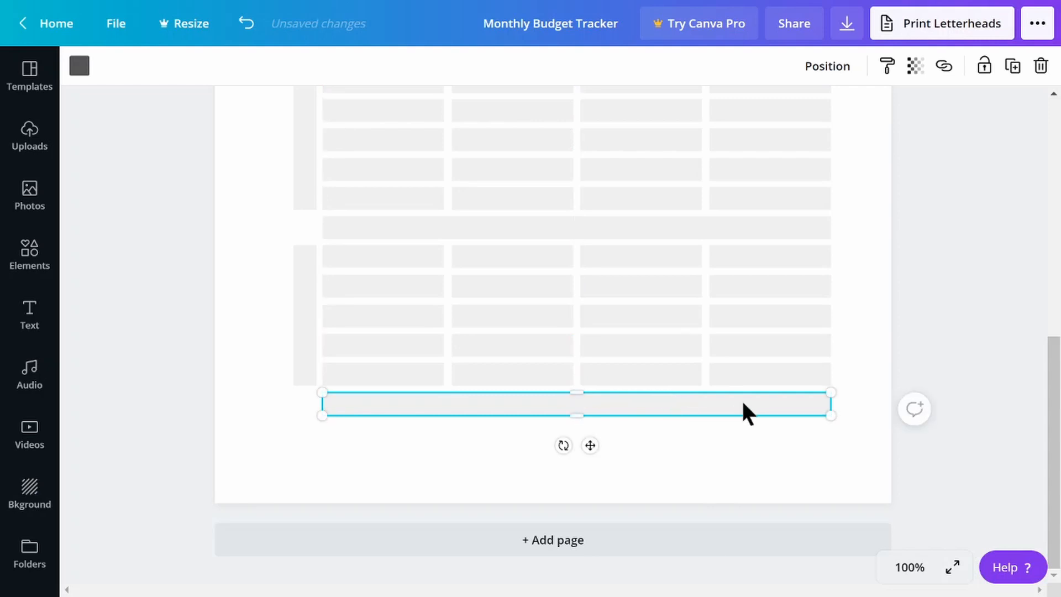
- Duplicate the last row of four cells and place the copy below the lowest full-width bar, aligned with the columns and slightly spaced apart
{"action": "left_click_drag", "start_coordinate": [848, 373], "coordinate": [355, 372]}
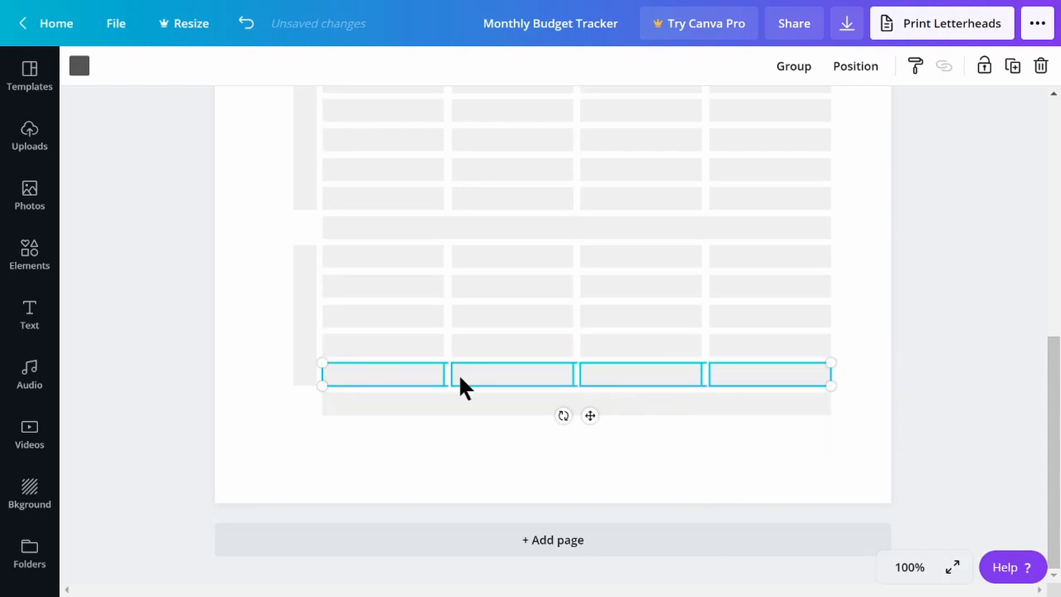
{"action": "left_click_drag", "start_coordinate": [533, 379], "coordinate": [498, 459]}
{"action": "left_click", "coordinate": [369, 479]}
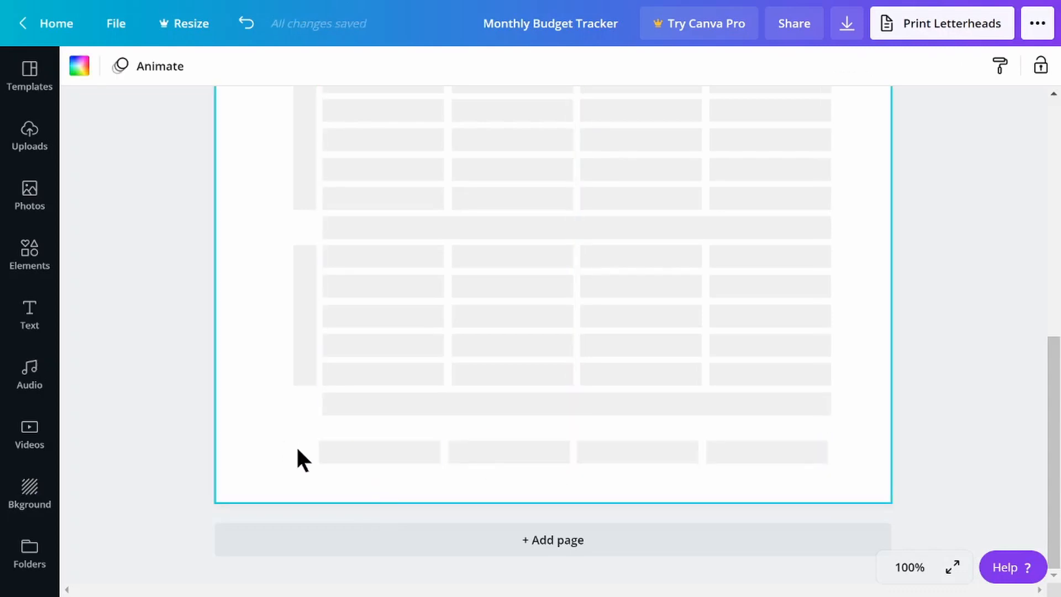
{"action": "left_click_drag", "start_coordinate": [298, 450], "coordinate": [766, 457]}
{"action": "left_click", "coordinate": [372, 472]}
- Extend the first cell of the separate bottom row and all three full-width bars to the outer edge of the side bars
{"action": "left_click", "coordinate": [331, 449]}
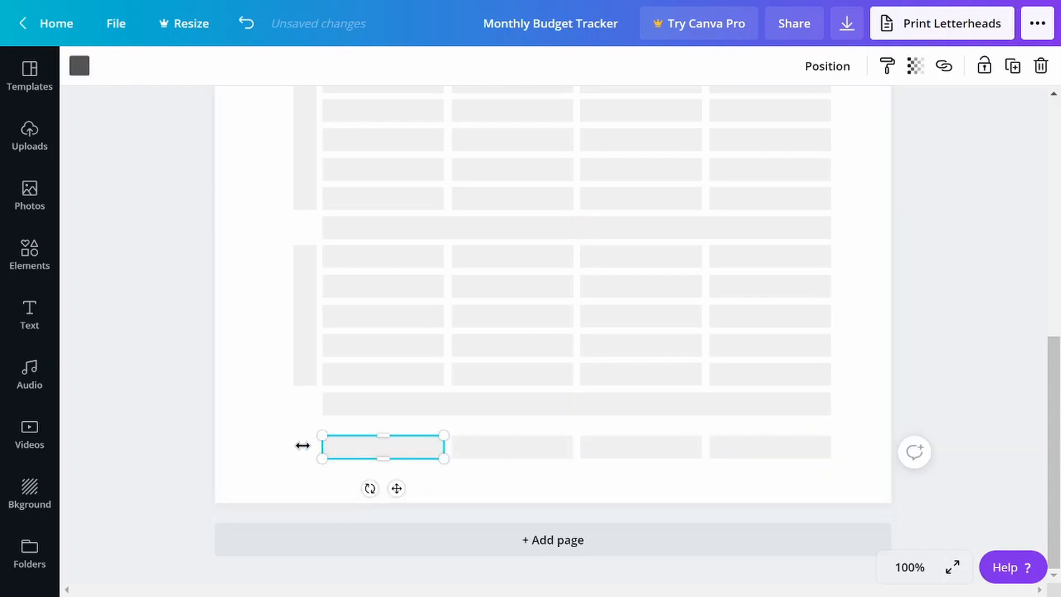
{"action": "left_click_drag", "start_coordinate": [303, 445], "coordinate": [291, 443]}
{"action": "left_click", "coordinate": [332, 406]}
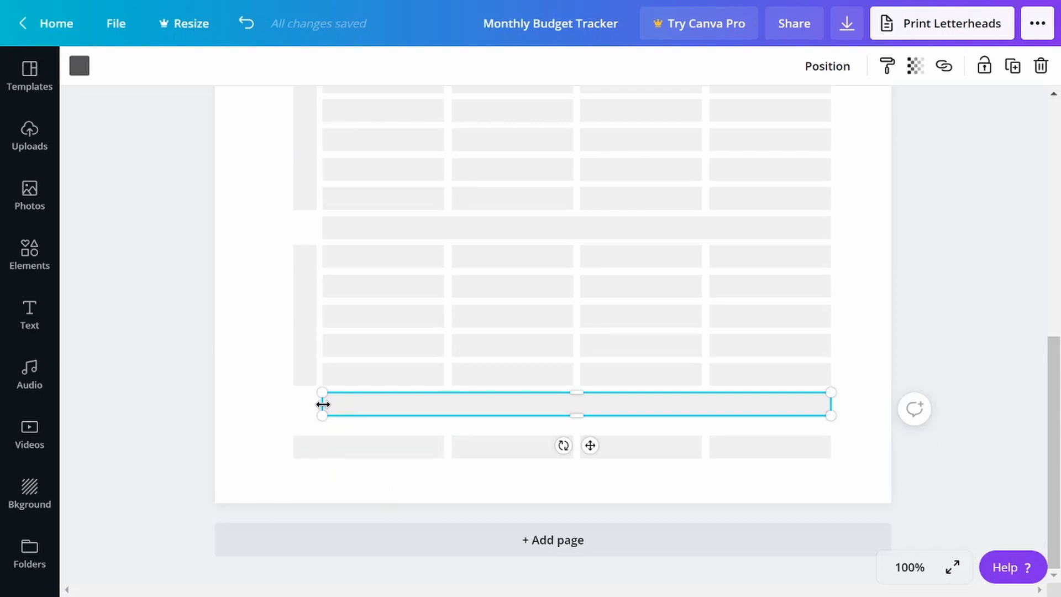
{"action": "left_click_drag", "start_coordinate": [320, 404], "coordinate": [297, 408]}
{"action": "scroll", "coordinate": [352, 354], "scroll_direction": "up", "scroll_amount": 2}
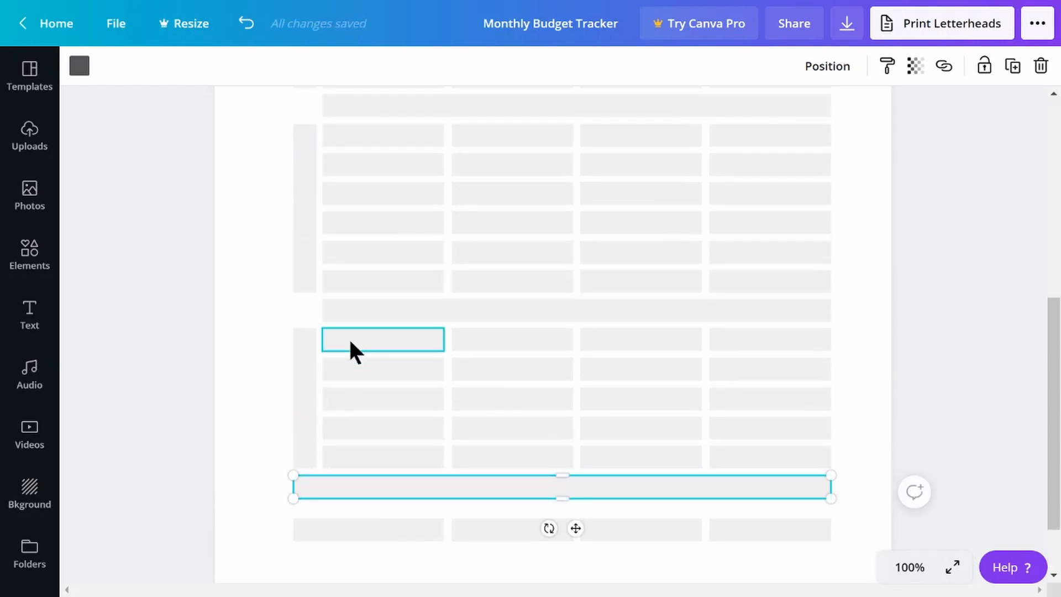
{"action": "left_click", "coordinate": [339, 309]}
{"action": "left_click_drag", "start_coordinate": [317, 309], "coordinate": [293, 310]}
{"action": "scroll", "coordinate": [372, 315], "scroll_direction": "up", "scroll_amount": 5}
{"action": "left_click", "coordinate": [340, 353]}
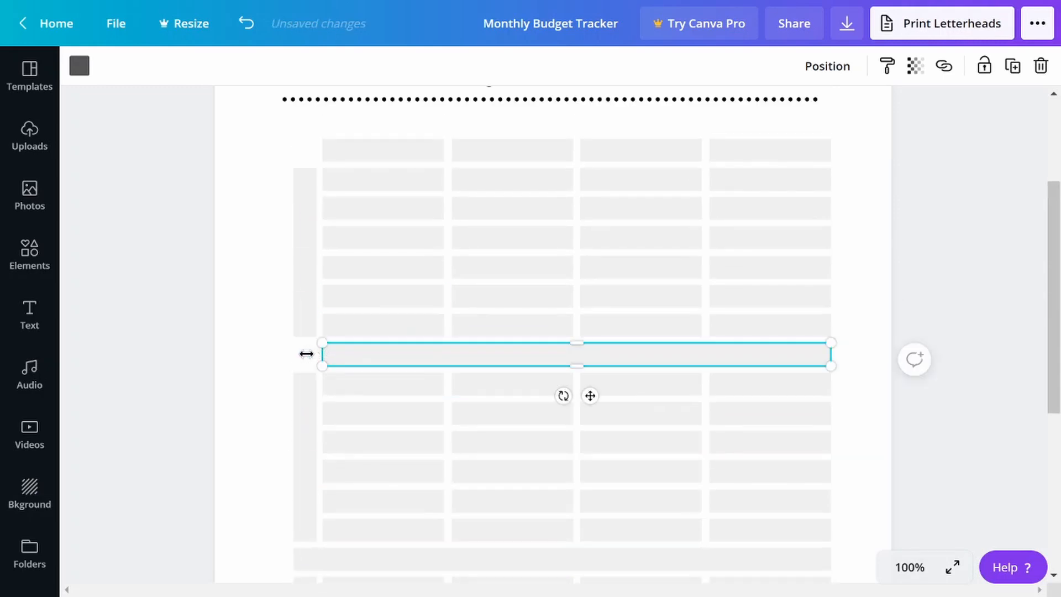
{"action": "left_click_drag", "start_coordinate": [306, 354], "coordinate": [294, 354]}
{"action": "left_click", "coordinate": [834, 373]}
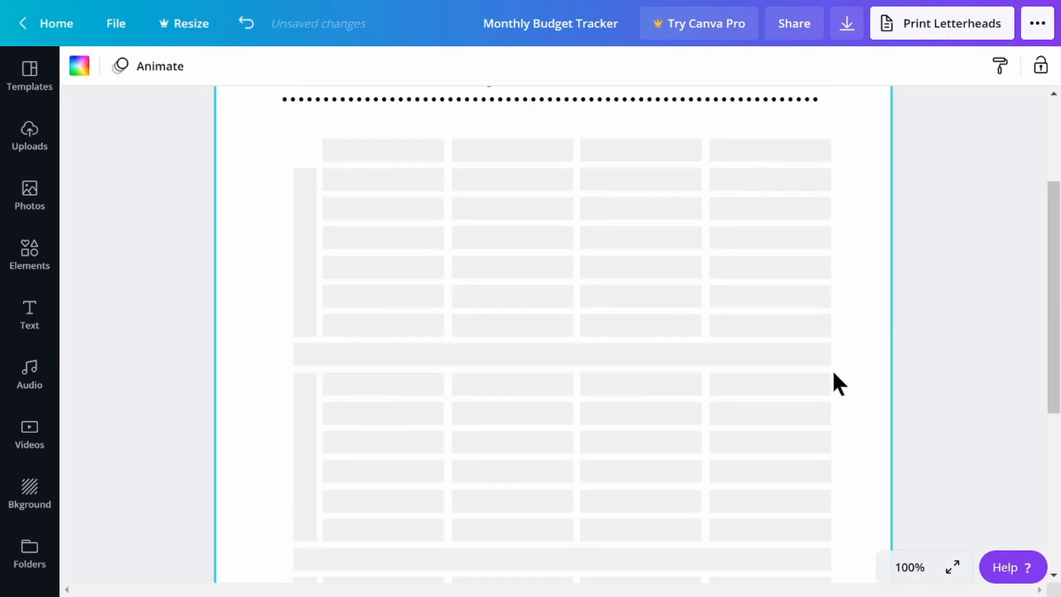
- Add a heading reading EXPENSES, shrink it to about size 15.7 and place it in the first cell of the grid's top row
{"action": "scroll", "coordinate": [852, 370], "scroll_direction": "down", "scroll_amount": 6}
{"action": "scroll", "coordinate": [848, 361], "scroll_direction": "up", "scroll_amount": 2}
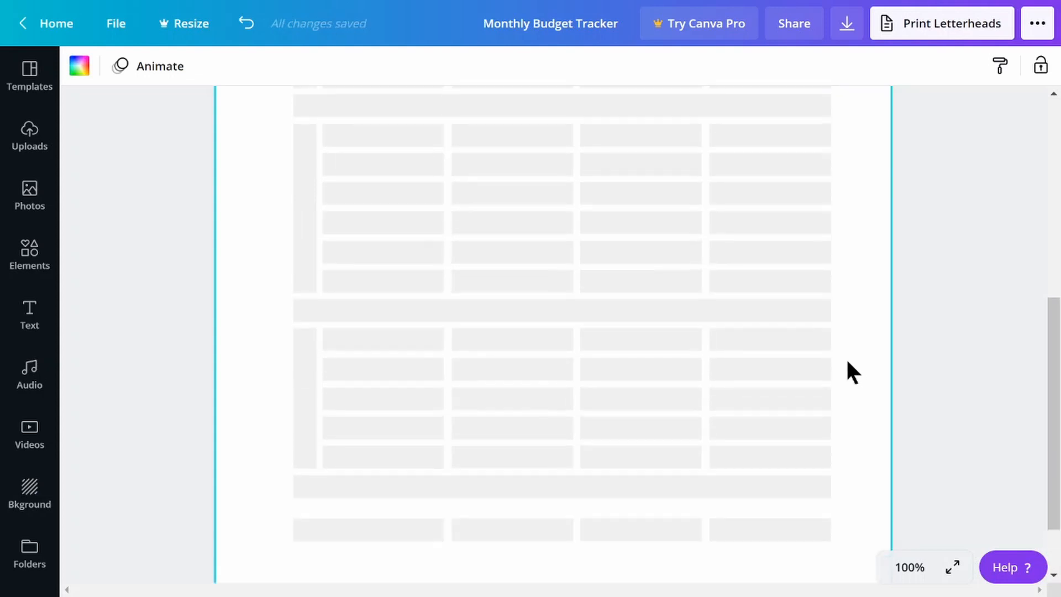
{"action": "scroll", "coordinate": [851, 368], "scroll_direction": "up", "scroll_amount": 4}
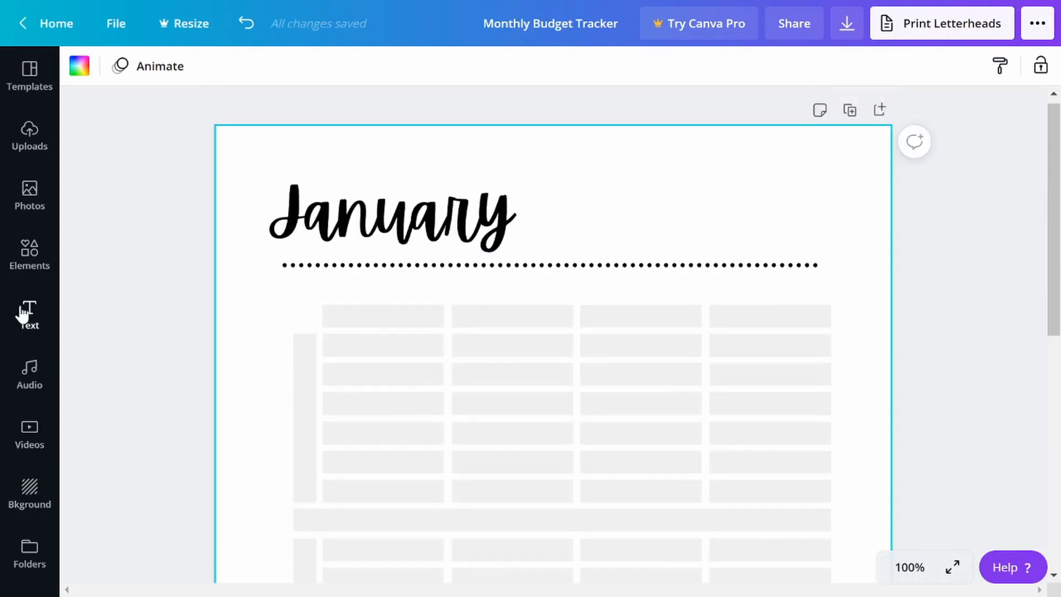
{"action": "left_click", "coordinate": [22, 314]}
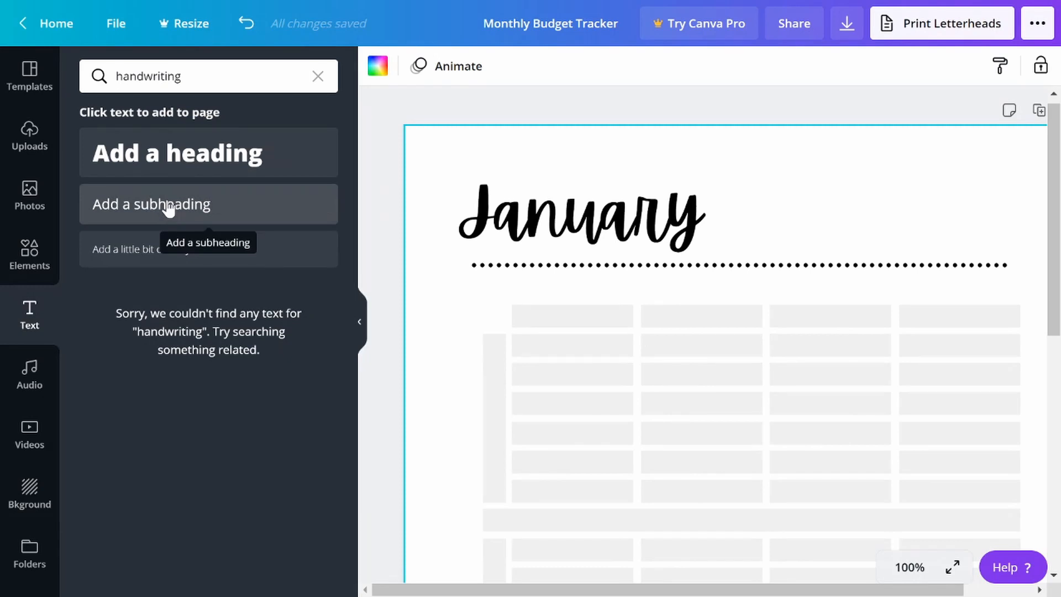
{"action": "left_click", "coordinate": [183, 172]}
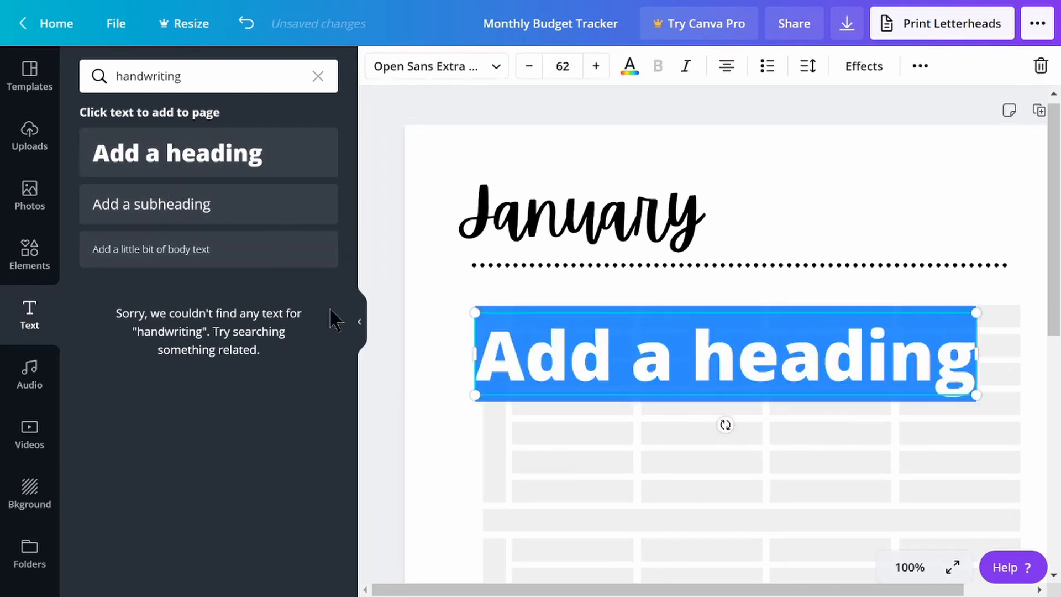
{"action": "left_click", "coordinate": [363, 326]}
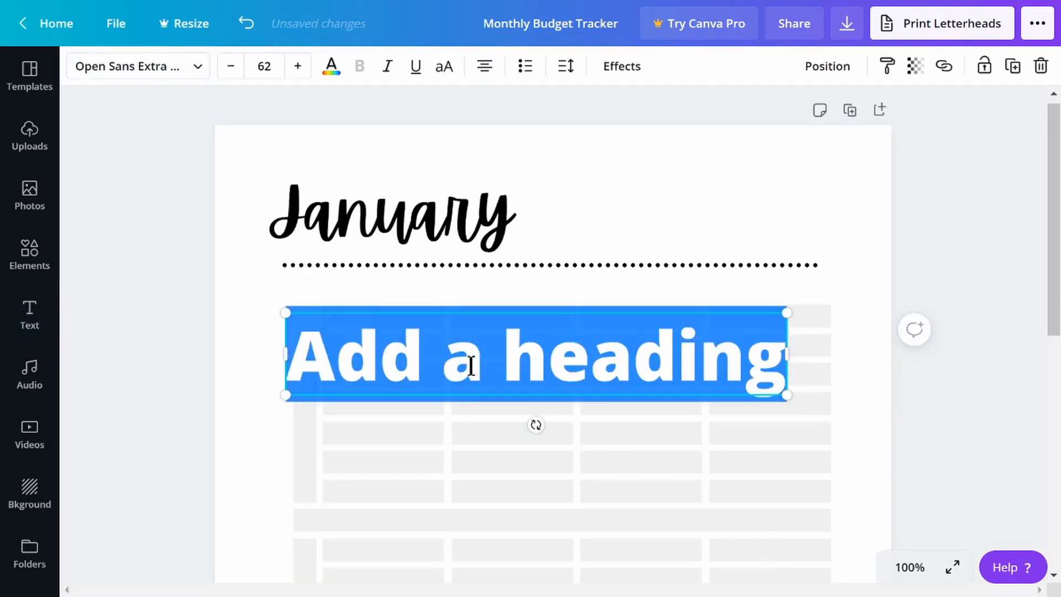
{"action": "type", "text": "EXPENSES"}
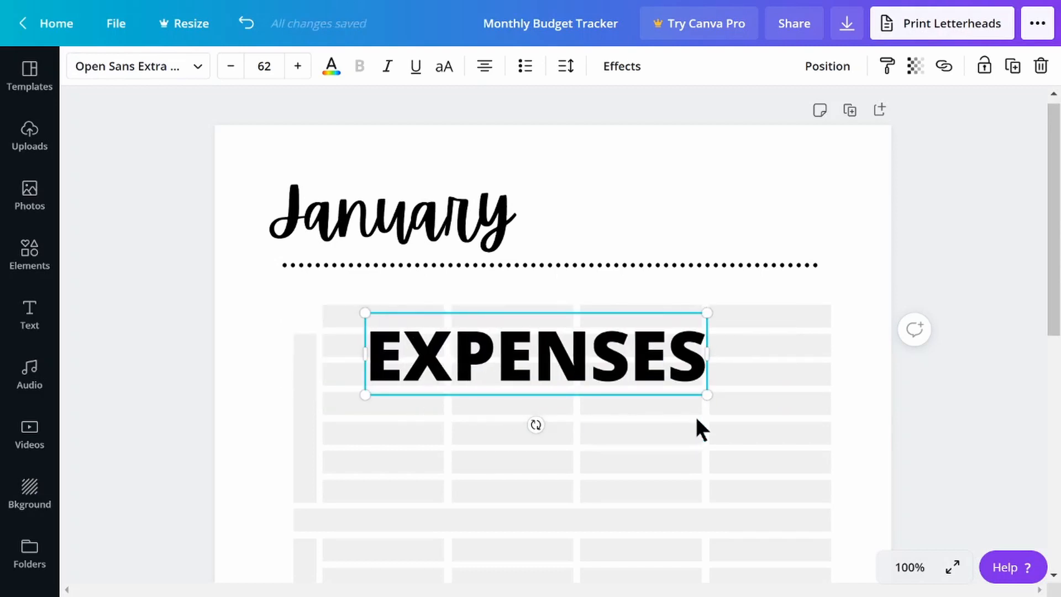
{"action": "left_click_drag", "start_coordinate": [707, 395], "coordinate": [409, 326]}
{"action": "left_click_drag", "start_coordinate": [422, 363], "coordinate": [396, 355]}
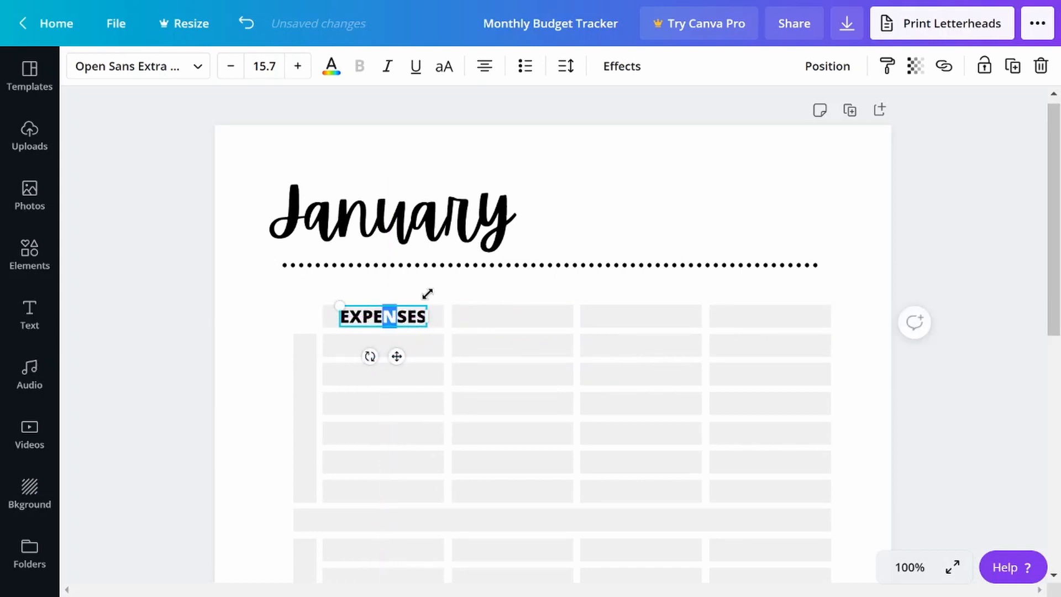
{"action": "left_click", "coordinate": [663, 217]}
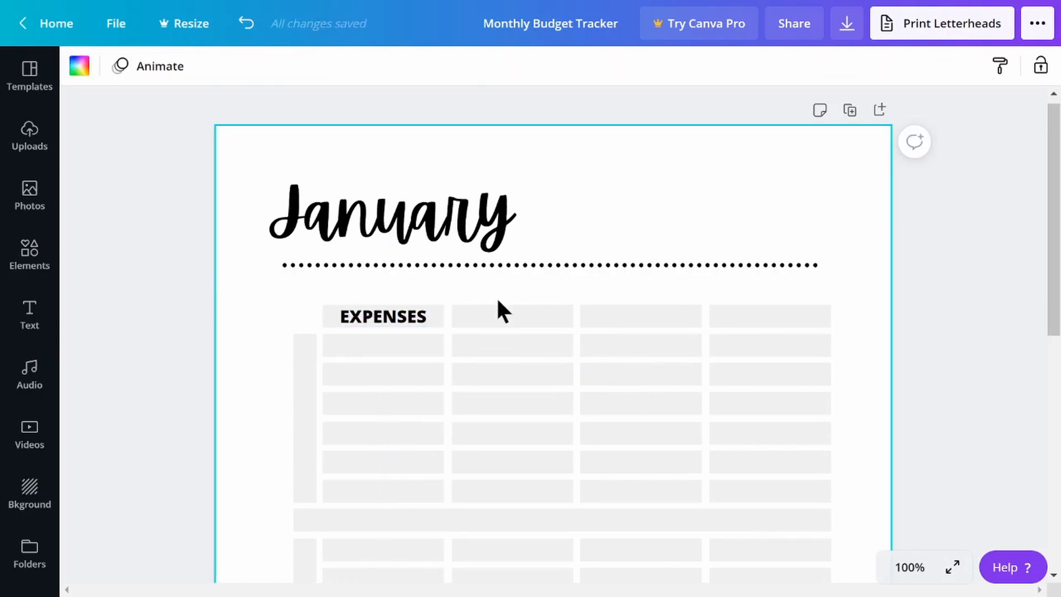
- Reduce the EXPENSES heading to size 13.7 and recentre it in the first cell of the top row
{"action": "left_click", "coordinate": [395, 326]}
{"action": "left_click", "coordinate": [230, 66]}
{"action": "left_click", "coordinate": [230, 66]}
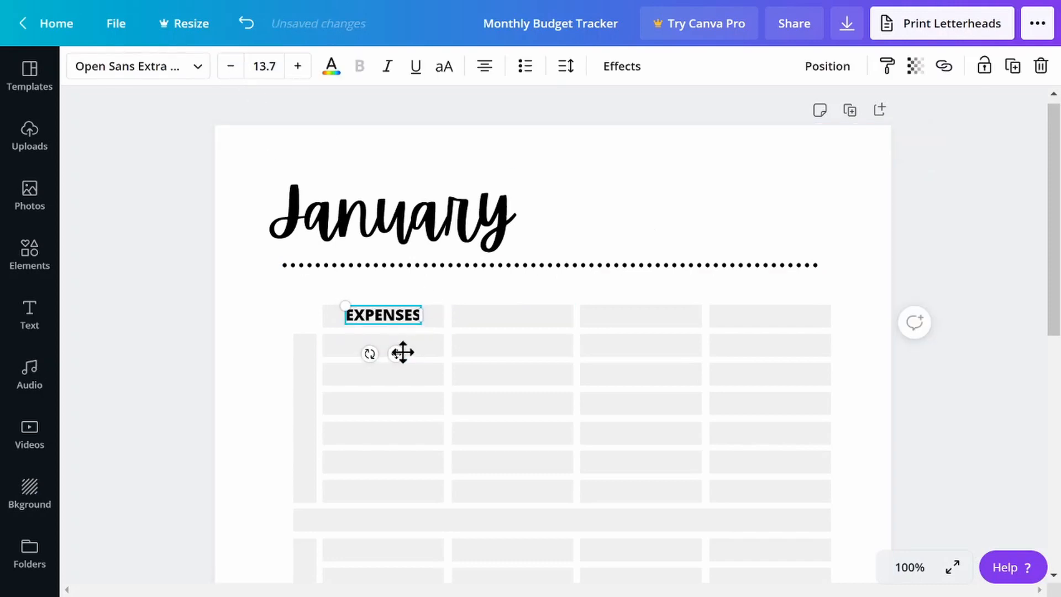
{"action": "left_click_drag", "start_coordinate": [401, 353], "coordinate": [401, 355]}
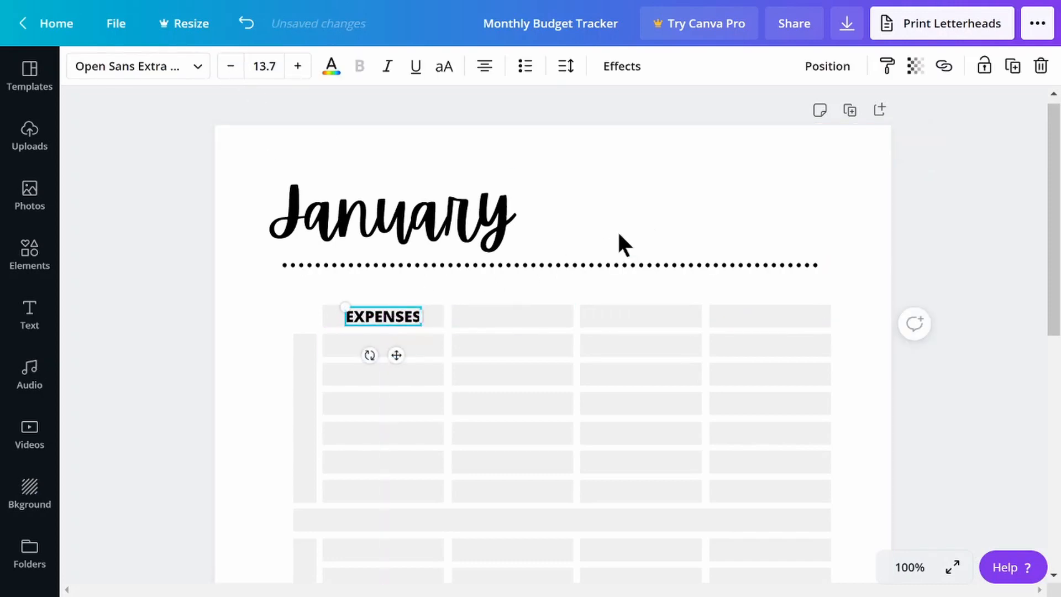
{"action": "left_click", "coordinate": [460, 293]}
- Duplicate the EXPENSES heading three times and centre the copies in the remaining three cells of the top row
{"action": "left_click", "coordinate": [403, 308]}
{"action": "key", "text": "ctrl+d"}
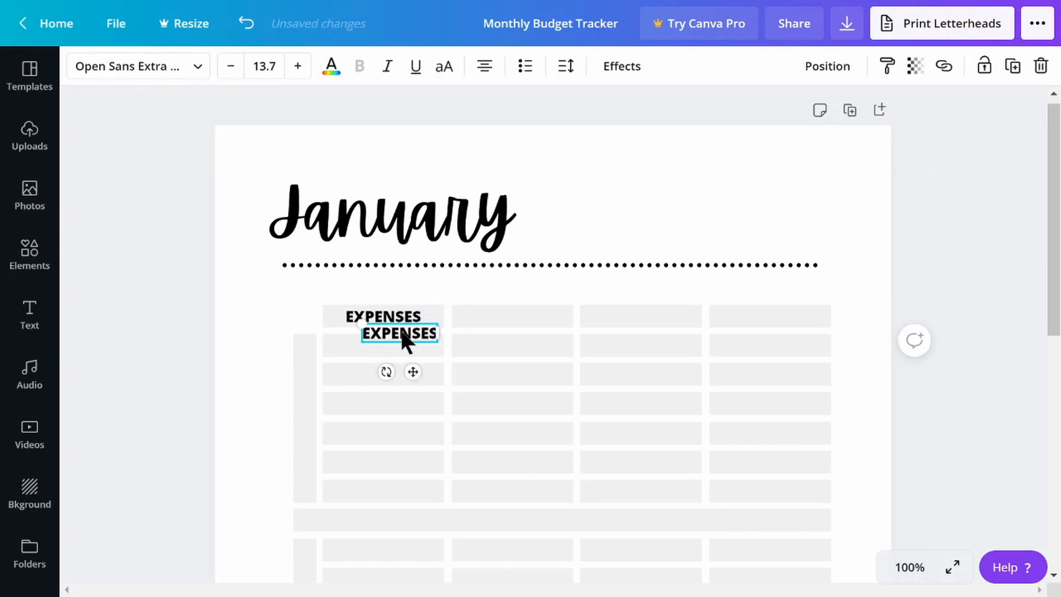
{"action": "left_click_drag", "start_coordinate": [431, 371], "coordinate": [523, 356]}
{"action": "key", "text": "ctrl+d"}
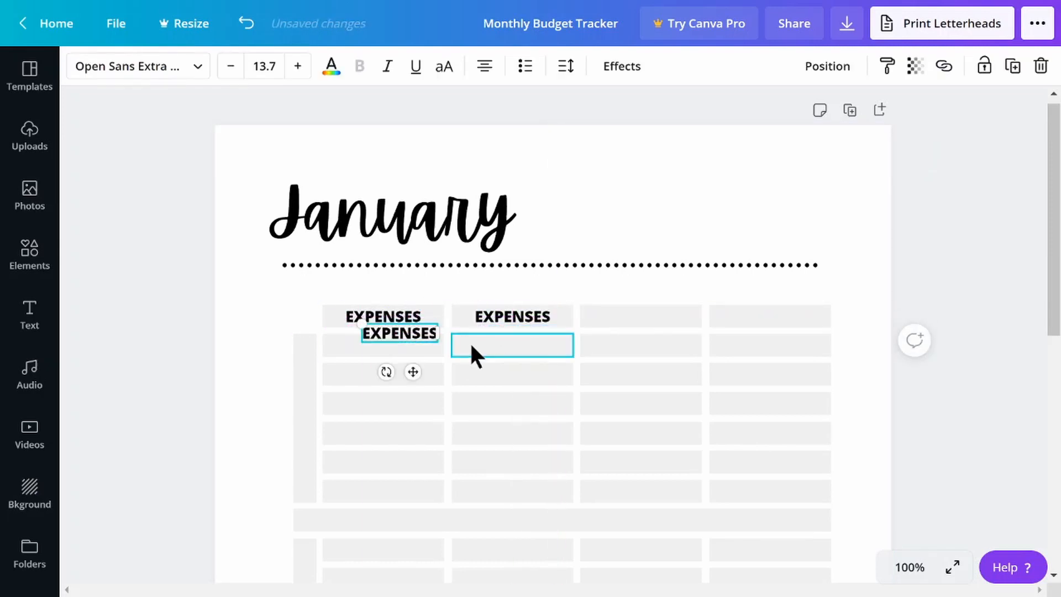
{"action": "left_click_drag", "start_coordinate": [420, 372], "coordinate": [650, 356]}
{"action": "key", "text": "ctrl+d"}
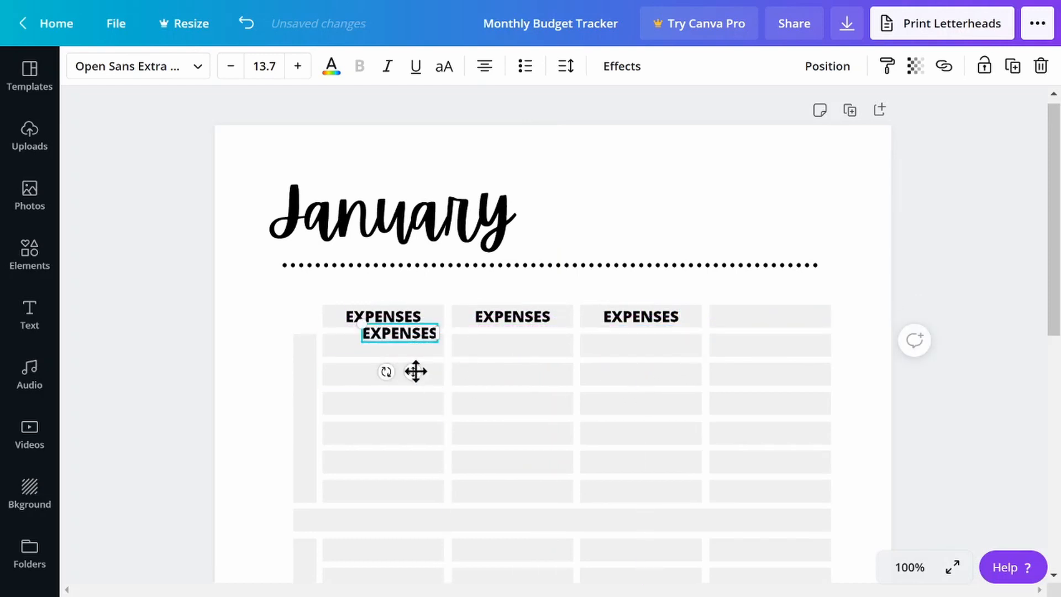
{"action": "left_click_drag", "start_coordinate": [415, 370], "coordinate": [784, 353]}
- Change the second column's heading to BUDGETED
{"action": "double_click", "coordinate": [505, 319]}
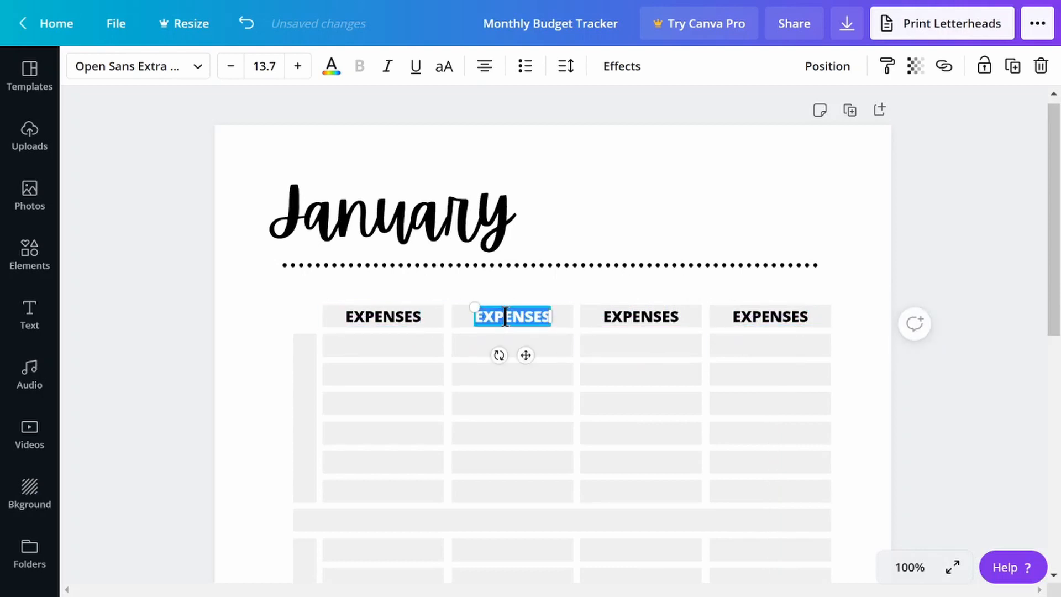
{"action": "type", "text": "BUDGETING"}
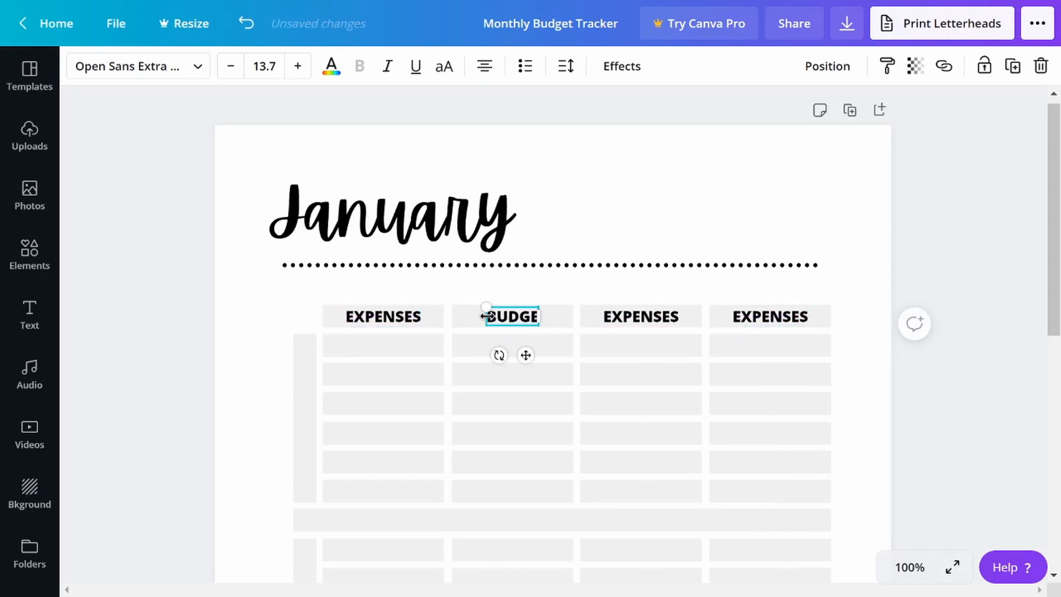
{"action": "key", "text": "BackSpace"}
{"action": "key", "text": "BackSpace"}
{"action": "key", "text": "BackSpace"}
{"action": "type", "text": "ED $"}
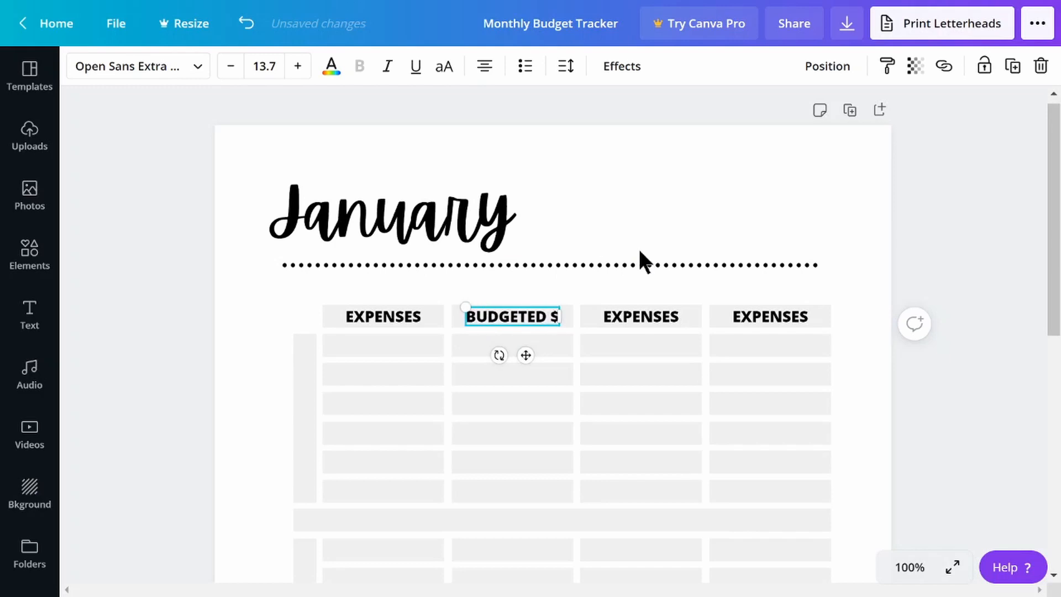
{"action": "key", "text": "BackSpace"}
{"action": "key", "text": "BackSpace"}
- Change the third column's heading to ACTUAL SPENT
{"action": "double_click", "coordinate": [645, 319]}
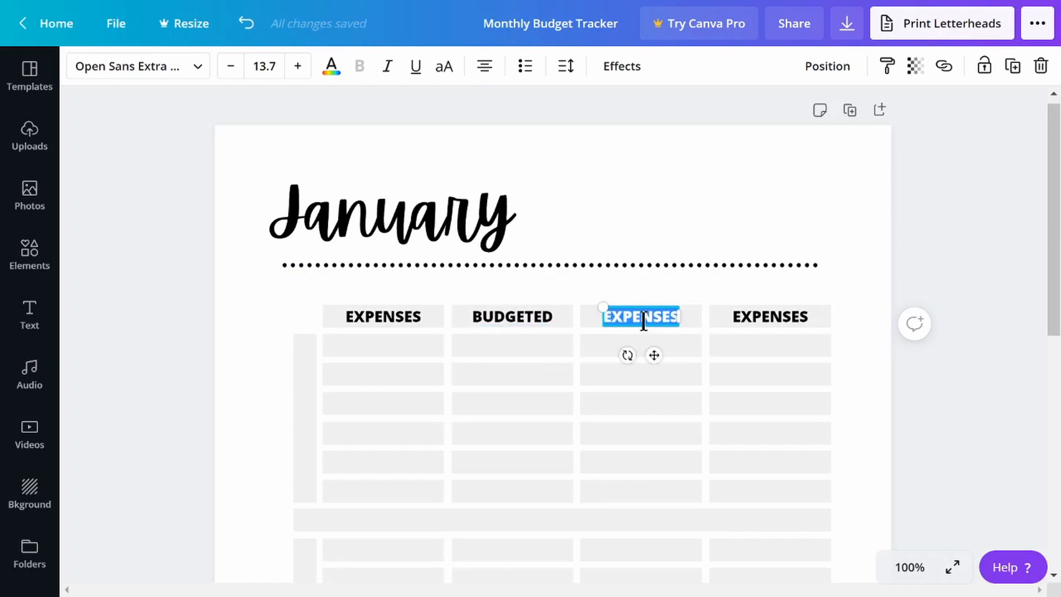
{"action": "type", "text": "ACTUAL AMOUN"}
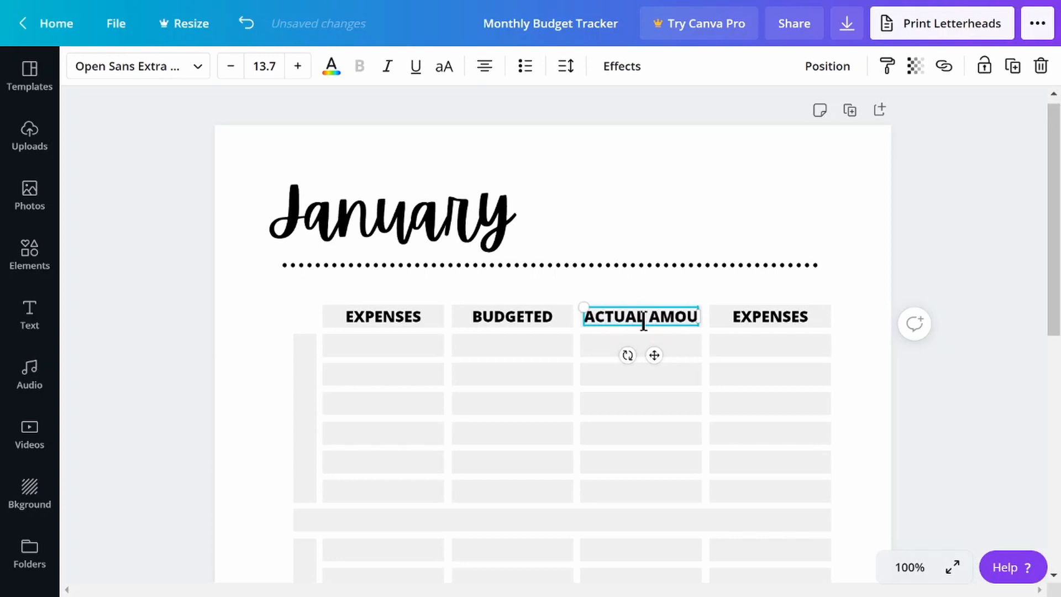
{"action": "key", "text": "BackSpace"}
{"action": "key", "text": "BackSpace"}
{"action": "key", "text": "BackSpace"}
{"action": "key", "text": "BackSpace"}
{"action": "key", "text": "BackSpace"}
{"action": "type", "text": "SPENT"}
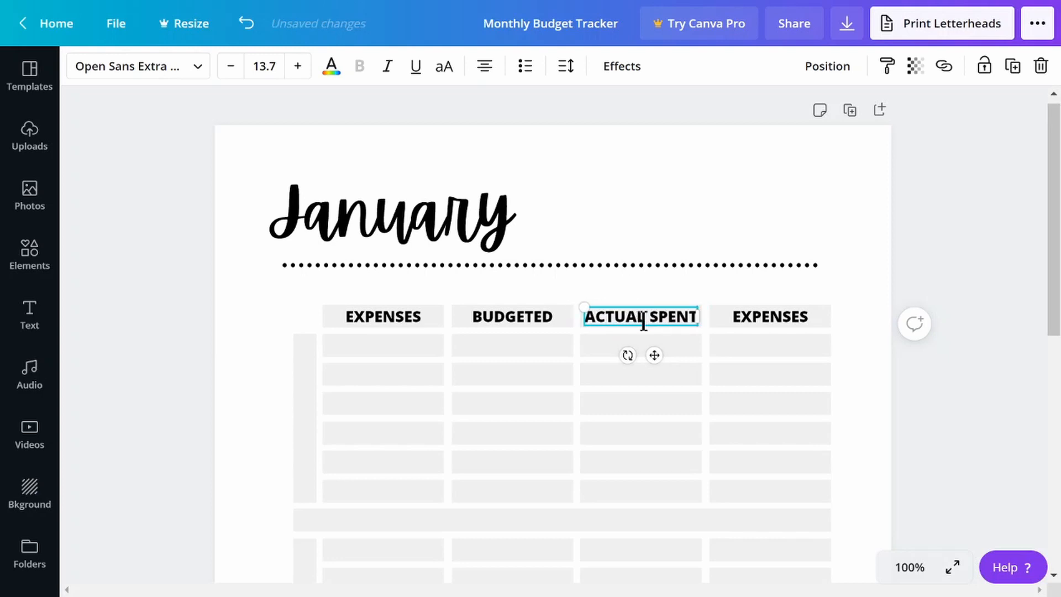
- Change the fourth column's heading to DIFFERENCE
{"action": "left_click", "coordinate": [754, 316]}
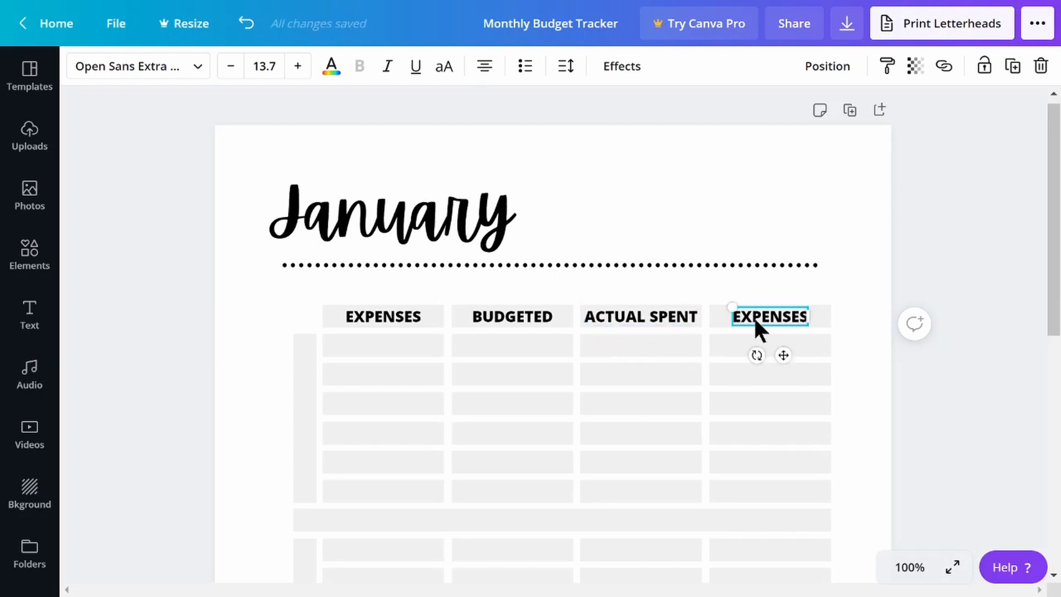
{"action": "double_click", "coordinate": [754, 316]}
{"action": "type", "text": "DIFFERENCE"}
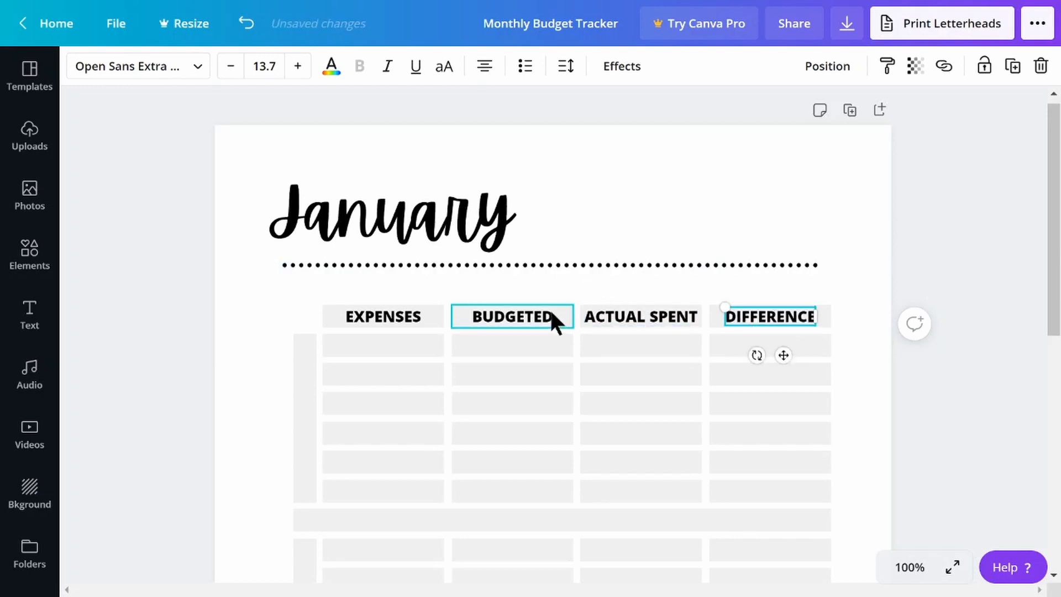
{"action": "left_click", "coordinate": [590, 211]}
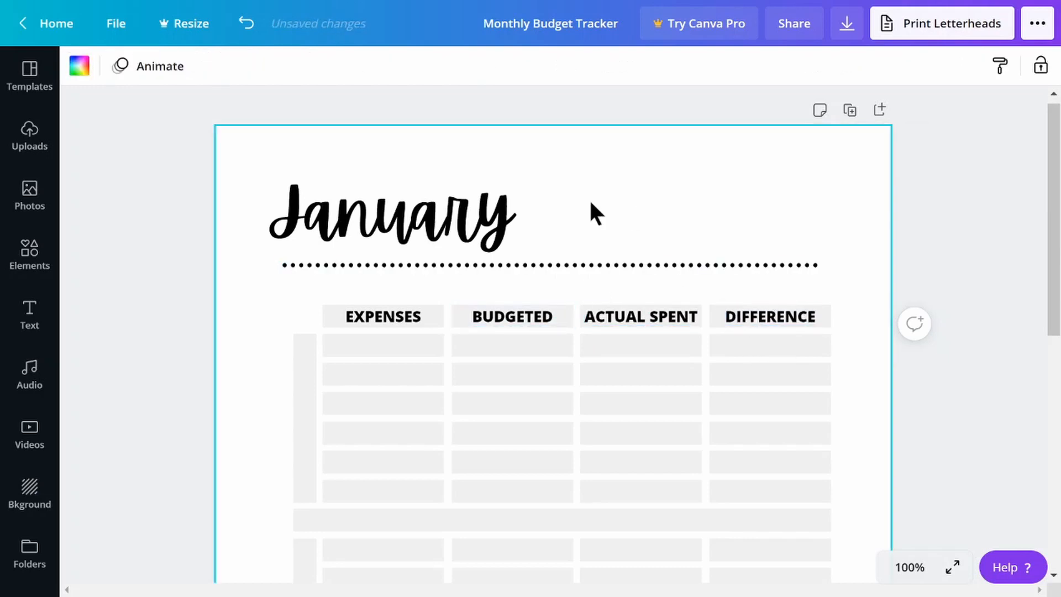
- Place a copy of the EXPENSES heading, rotated to read upward, on the first side bar and change its text to UTILITIES + HOUSING
{"action": "scroll", "coordinate": [196, 257], "scroll_direction": "down", "scroll_amount": 2}
{"action": "left_click", "coordinate": [365, 232]}
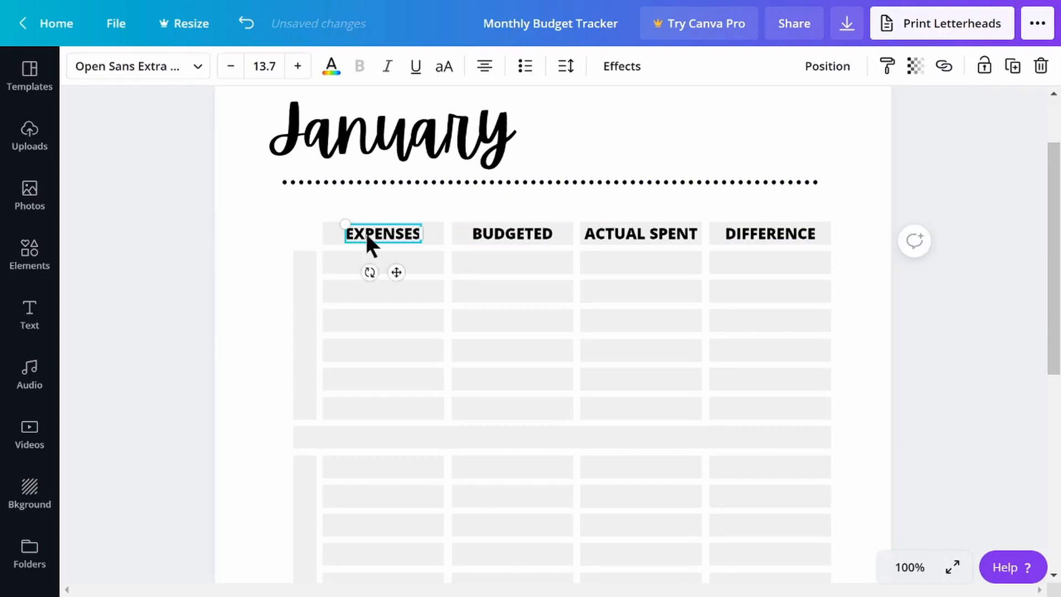
{"action": "left_click_drag", "start_coordinate": [365, 231], "coordinate": [343, 325]}
{"action": "double_click", "coordinate": [308, 335]}
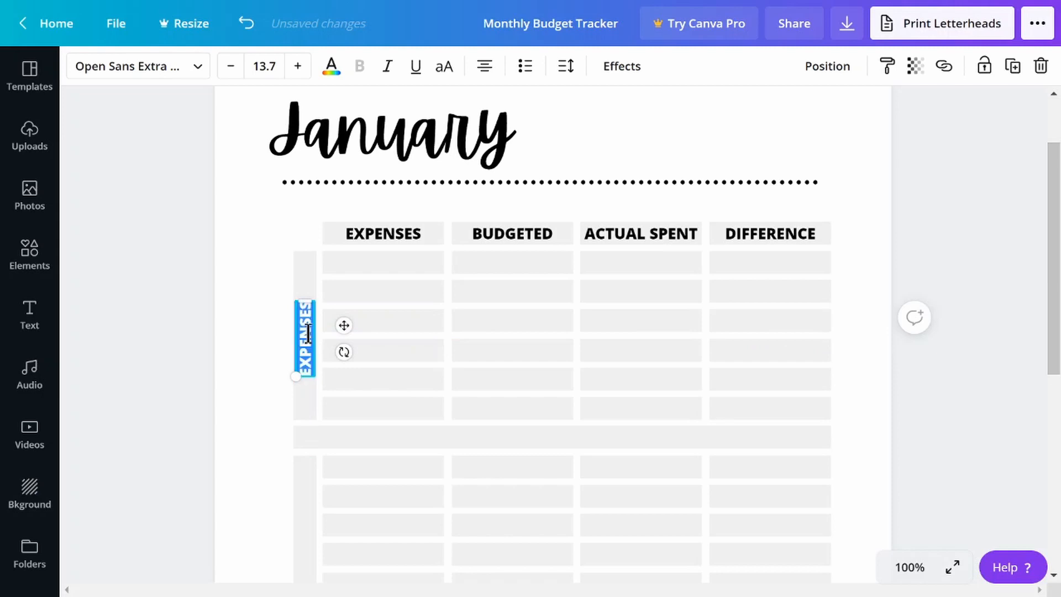
{"action": "type", "text": "ETILITIES"}
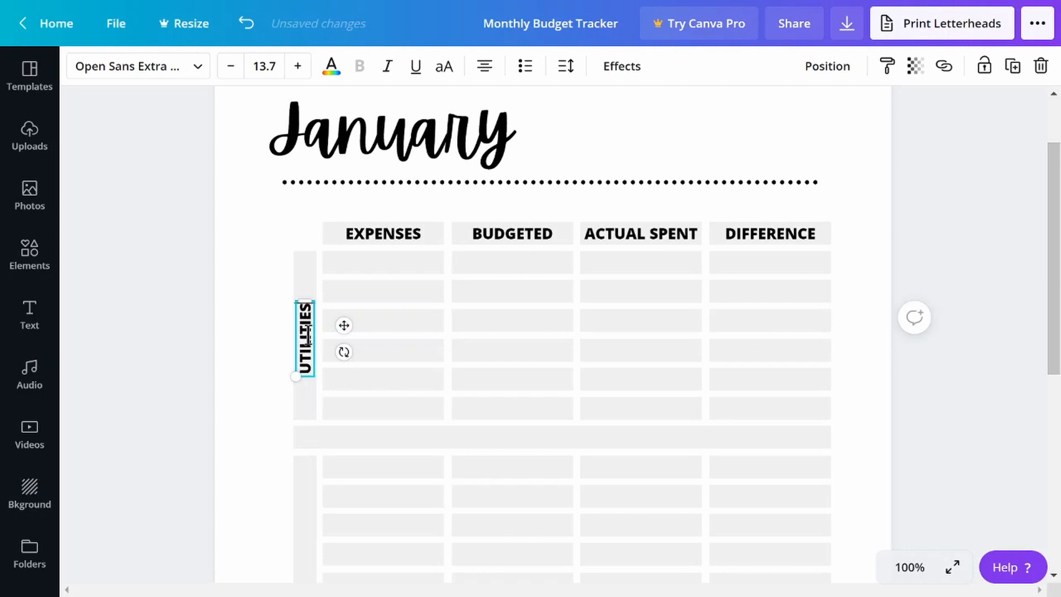
{"action": "key", "text": "Return"}
{"action": "type", "text": "+ HOUSING"}
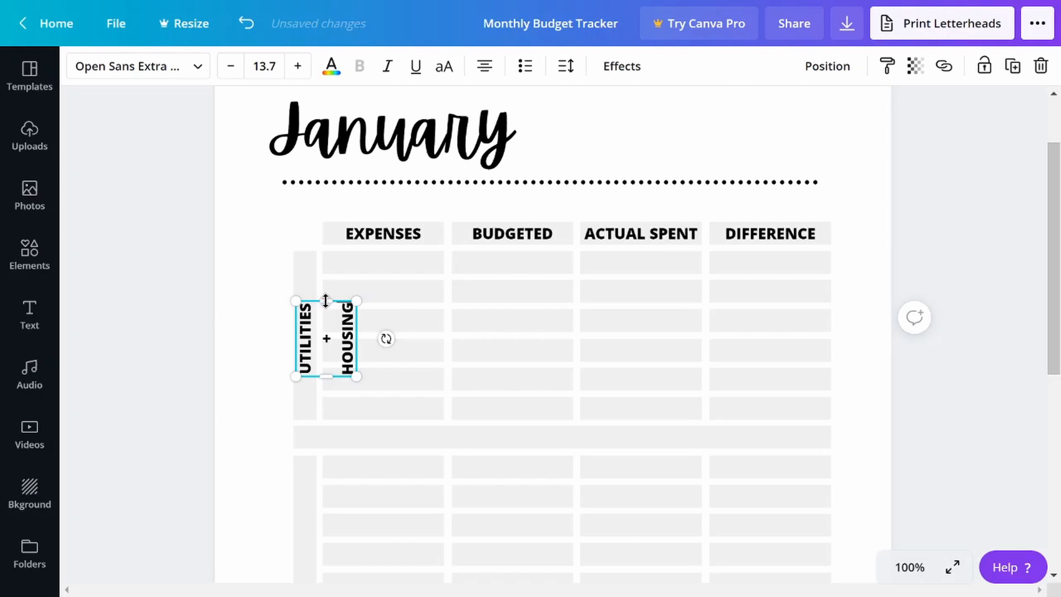
- Lengthen the UTILITIES + HOUSING text box until it fits on one line and centre it along the first side bar
{"action": "left_click_drag", "start_coordinate": [325, 300], "coordinate": [326, 202]}
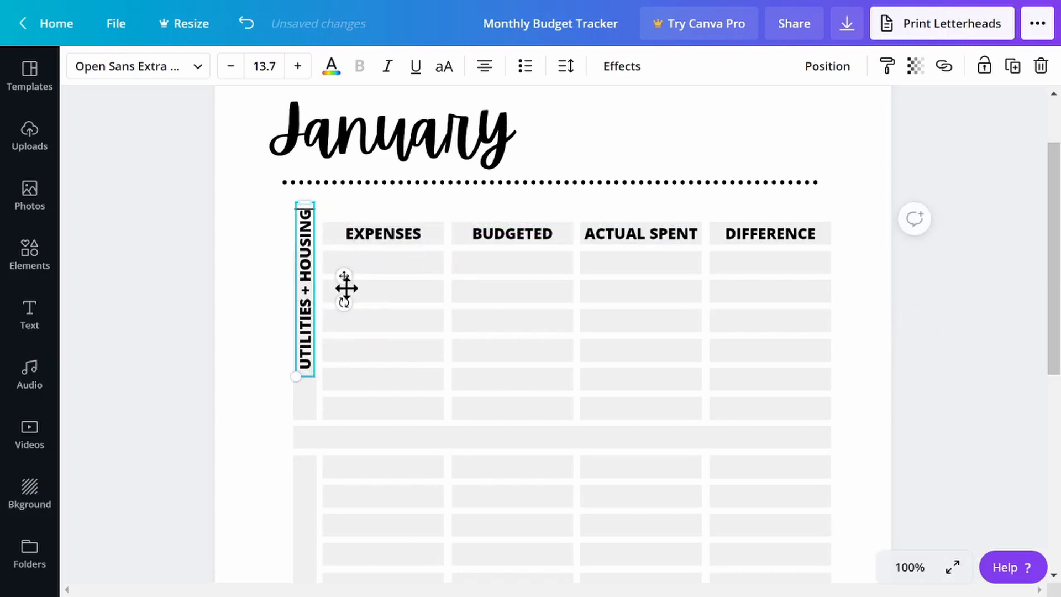
{"action": "left_click_drag", "start_coordinate": [346, 288], "coordinate": [344, 321]}
{"action": "left_click", "coordinate": [253, 313]}
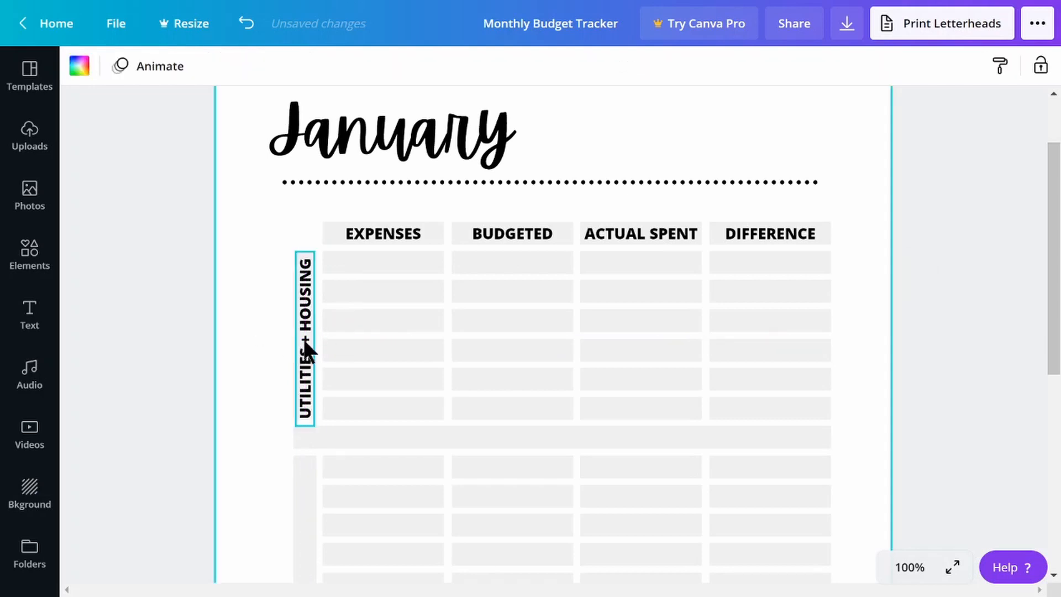
- Reduce the UTILITIES + HOUSING label to size 10.7 and recentre it in the first side bar
{"action": "left_click", "coordinate": [308, 350]}
{"action": "left_click", "coordinate": [230, 66]}
{"action": "left_click", "coordinate": [230, 66]}
{"action": "left_click", "coordinate": [231, 65]}
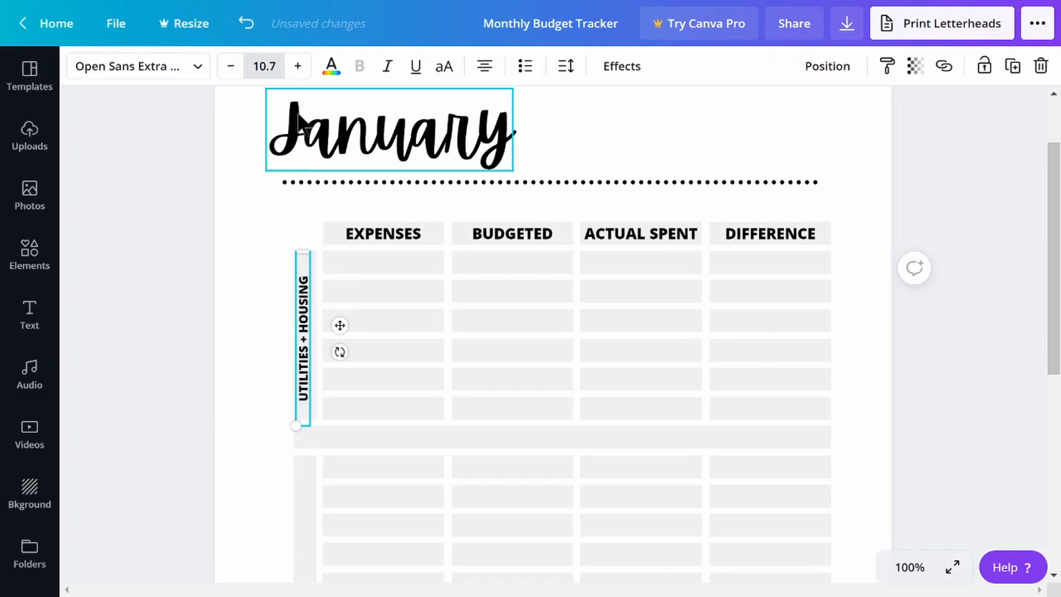
{"action": "left_click", "coordinate": [249, 287]}
{"action": "left_click_drag", "start_coordinate": [303, 371], "coordinate": [305, 360]}
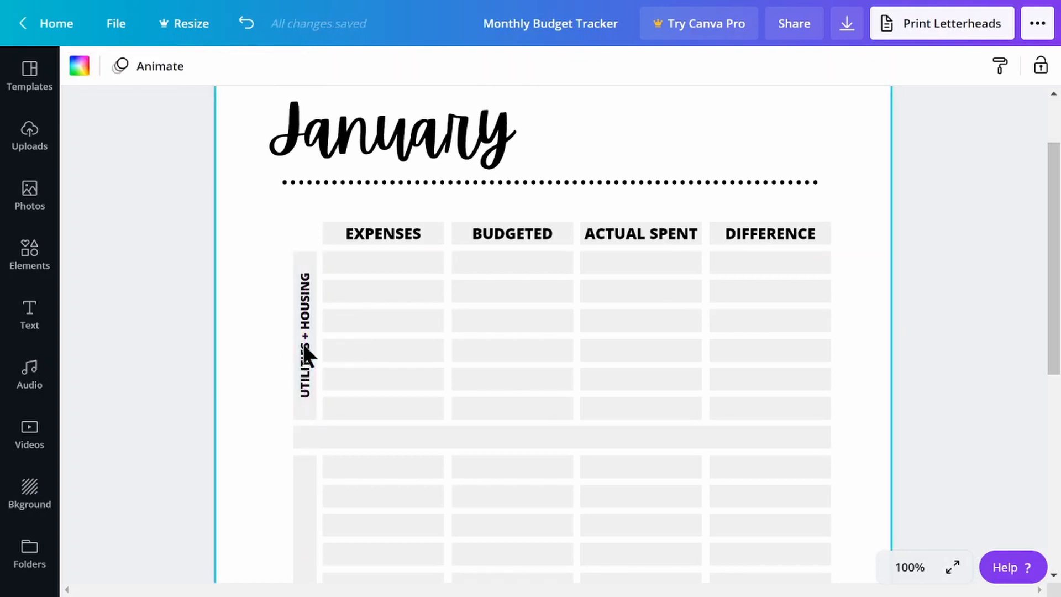
- Duplicate the vertical UTILITIES + HOUSING label twice and centre the copies in the second and third side bars
{"action": "left_click", "coordinate": [308, 351]}
{"action": "key", "text": "ctrl+d"}
{"action": "scroll", "coordinate": [342, 334], "scroll_direction": "down", "scroll_amount": 3}
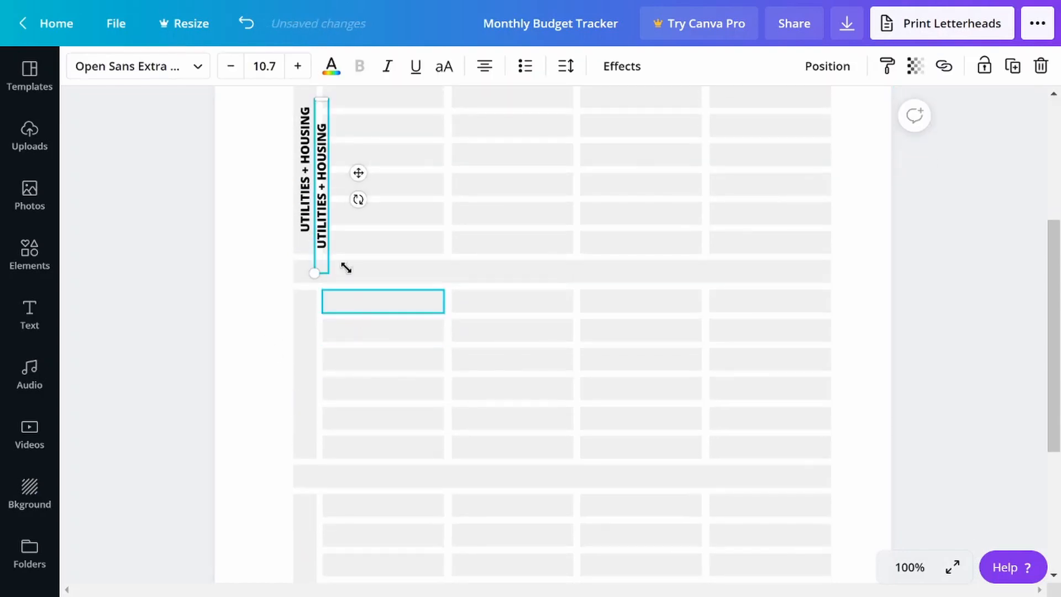
{"action": "left_click_drag", "start_coordinate": [358, 175], "coordinate": [342, 366]}
{"action": "scroll", "coordinate": [270, 332], "scroll_direction": "down", "scroll_amount": 3}
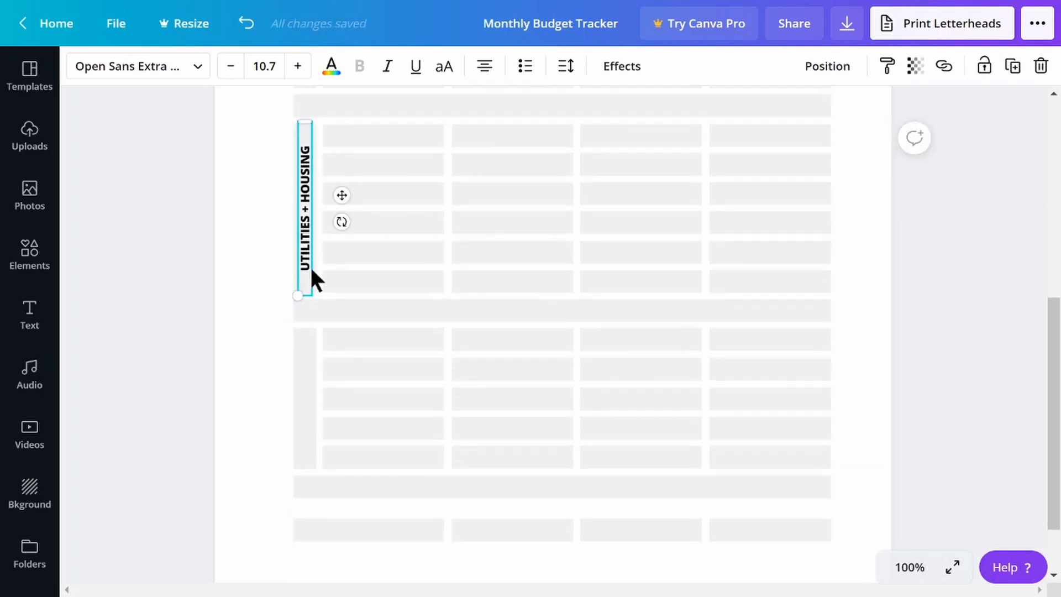
{"action": "key", "text": "ctrl+d"}
{"action": "left_click_drag", "start_coordinate": [358, 211], "coordinate": [345, 387]}
- Change the second side bar's label to FOOD + FUN and the third side bar's label to OTHER
{"action": "left_click", "coordinate": [304, 221]}
{"action": "left_click", "coordinate": [300, 211]}
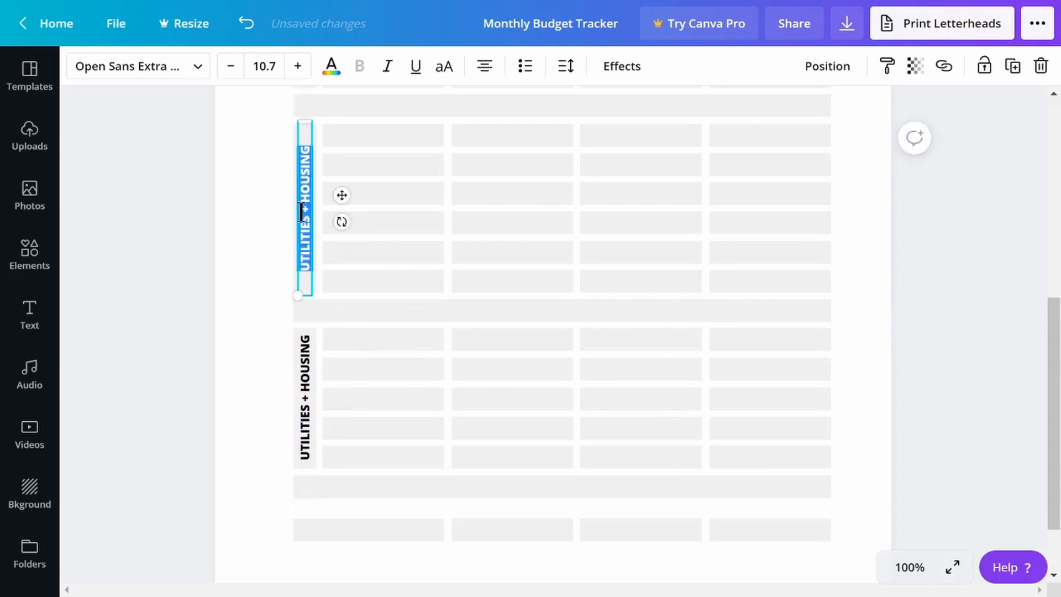
{"action": "type", "text": "FOOD + FUN"}
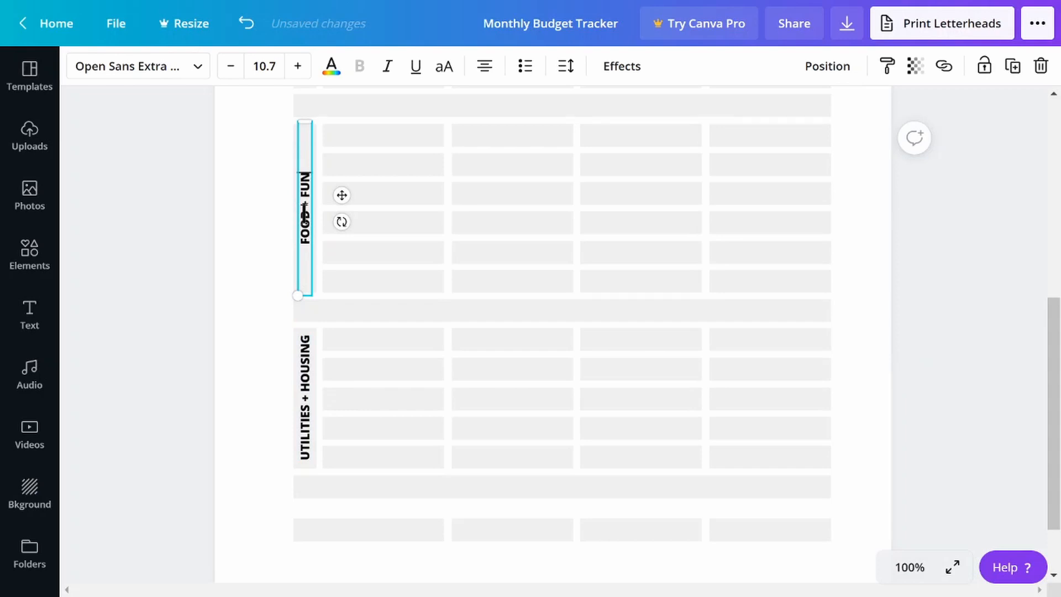
{"action": "scroll", "coordinate": [391, 284], "scroll_direction": "up", "scroll_amount": 3}
{"action": "scroll", "coordinate": [387, 279], "scroll_direction": "down", "scroll_amount": 3}
{"action": "left_click", "coordinate": [308, 401]}
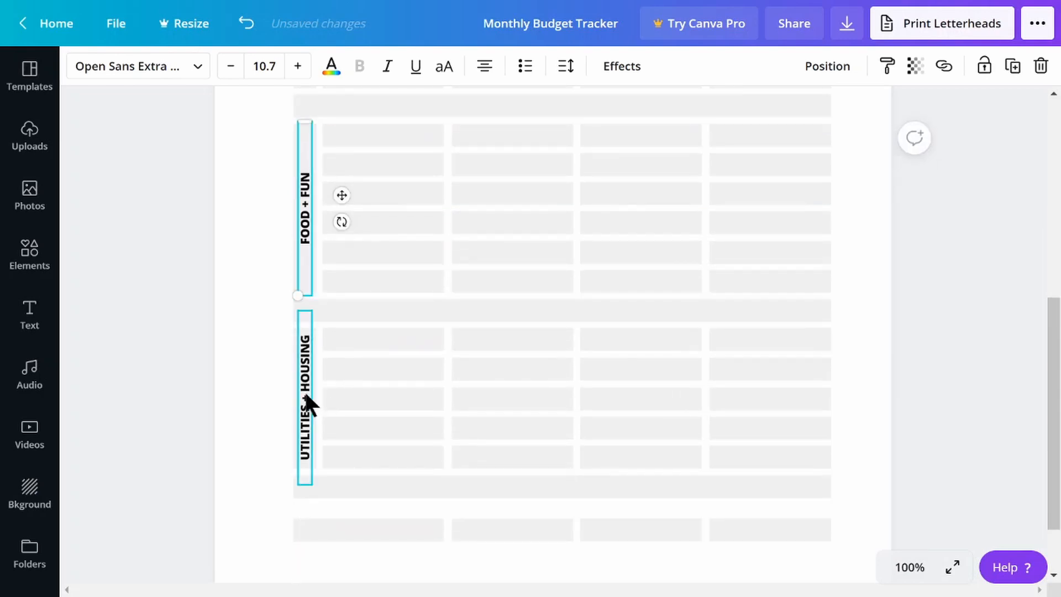
{"action": "left_click", "coordinate": [307, 396]}
{"action": "type", "text": "OTHER"}
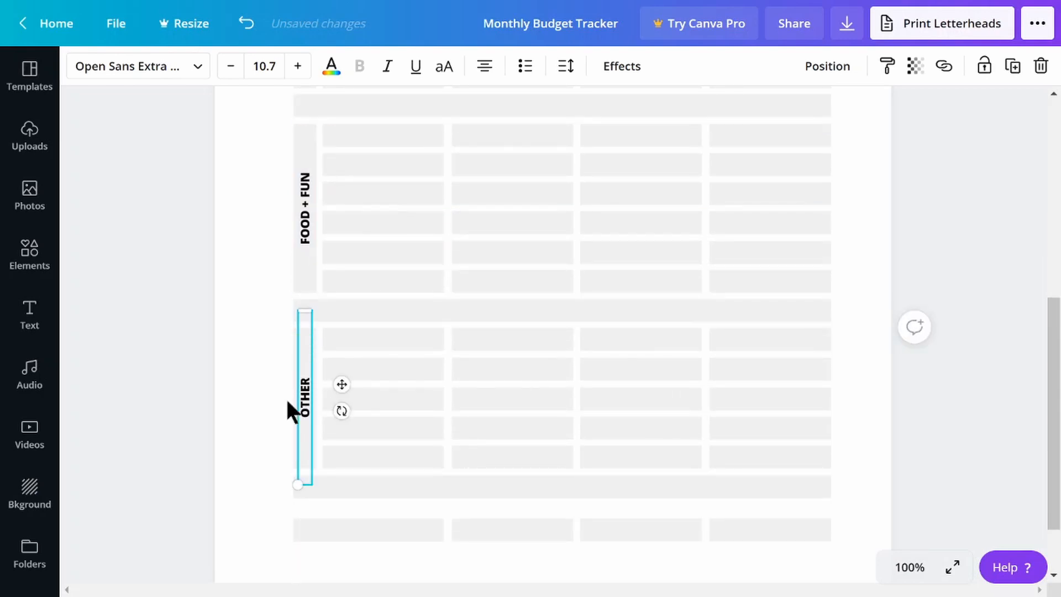
{"action": "left_click", "coordinate": [286, 399]}
- Duplicate the EXPENSES heading, place the copy in the first full-width bar below its column and change the text to SUTOTALS:
{"action": "scroll", "coordinate": [523, 306], "scroll_direction": "up", "scroll_amount": 6}
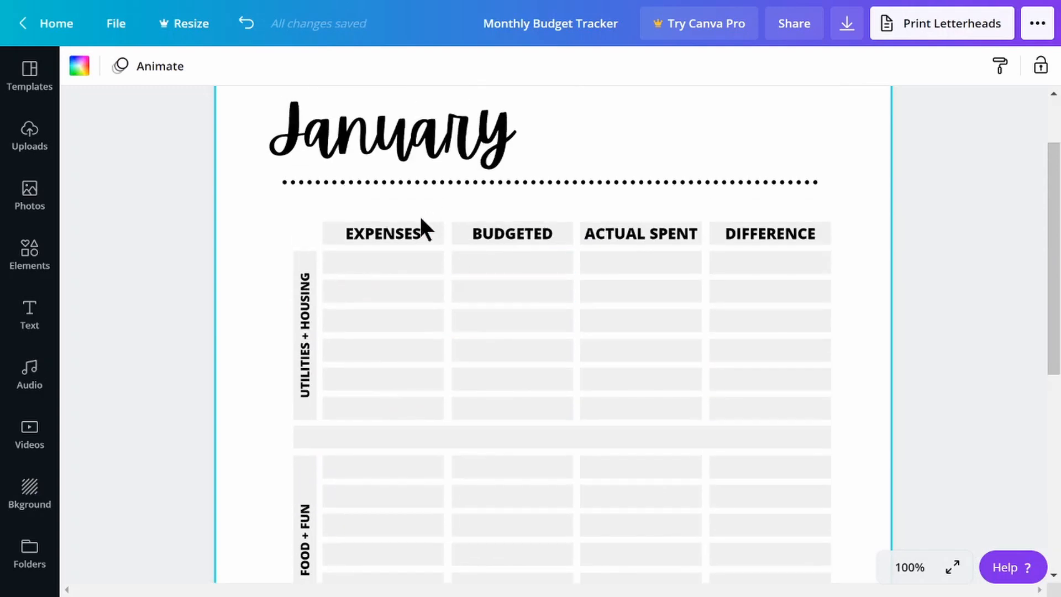
{"action": "left_click", "coordinate": [389, 235]}
{"action": "key", "text": "ctrl+d"}
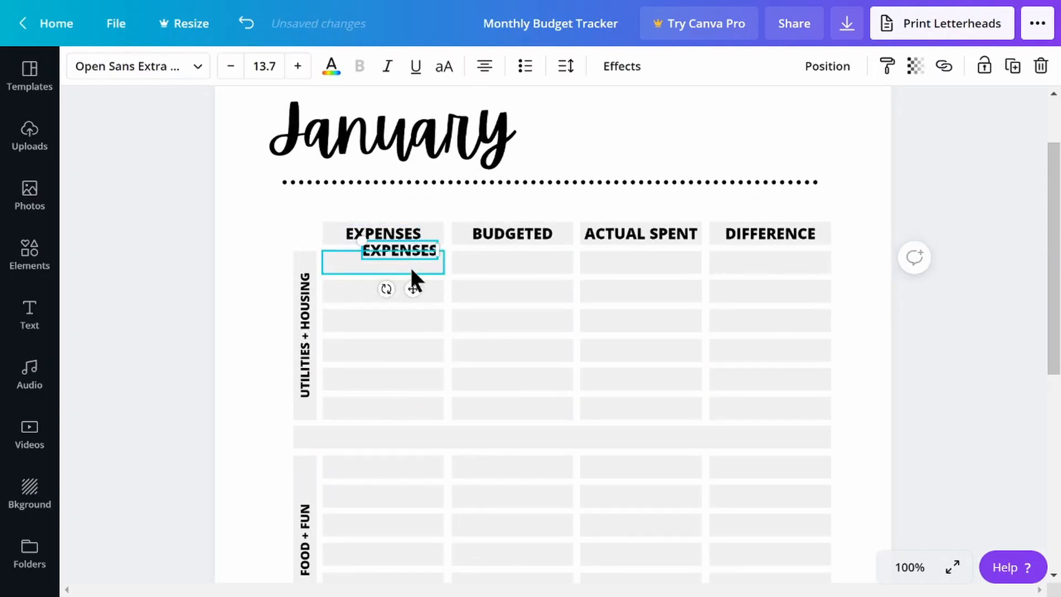
{"action": "left_click_drag", "start_coordinate": [394, 422], "coordinate": [396, 476]}
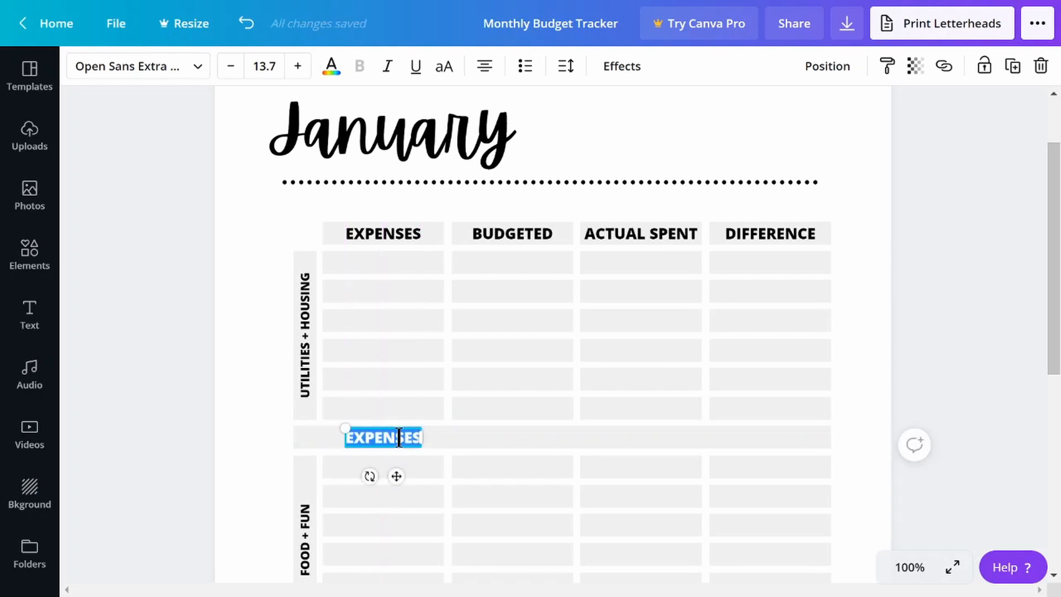
{"action": "type", "text": "SUTOTALS:"}
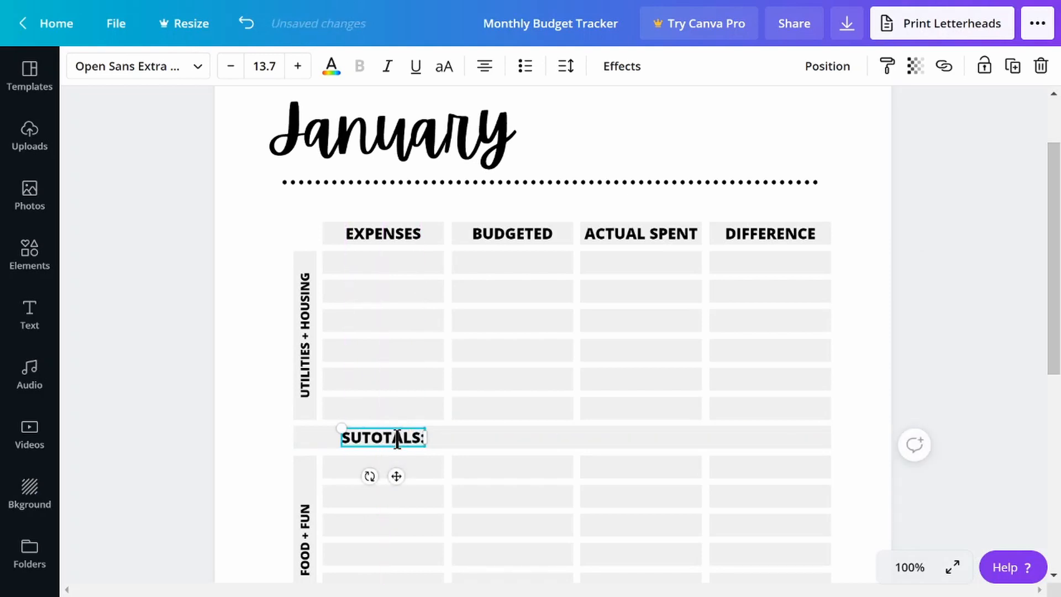
{"action": "key", "text": "Left"}
{"action": "key", "text": "Left"}
{"action": "key", "text": "Left"}
{"action": "scroll", "coordinate": [439, 390], "scroll_direction": "down", "scroll_amount": 1}
{"action": "scroll", "coordinate": [440, 390], "scroll_direction": "down", "scroll_amount": 4}
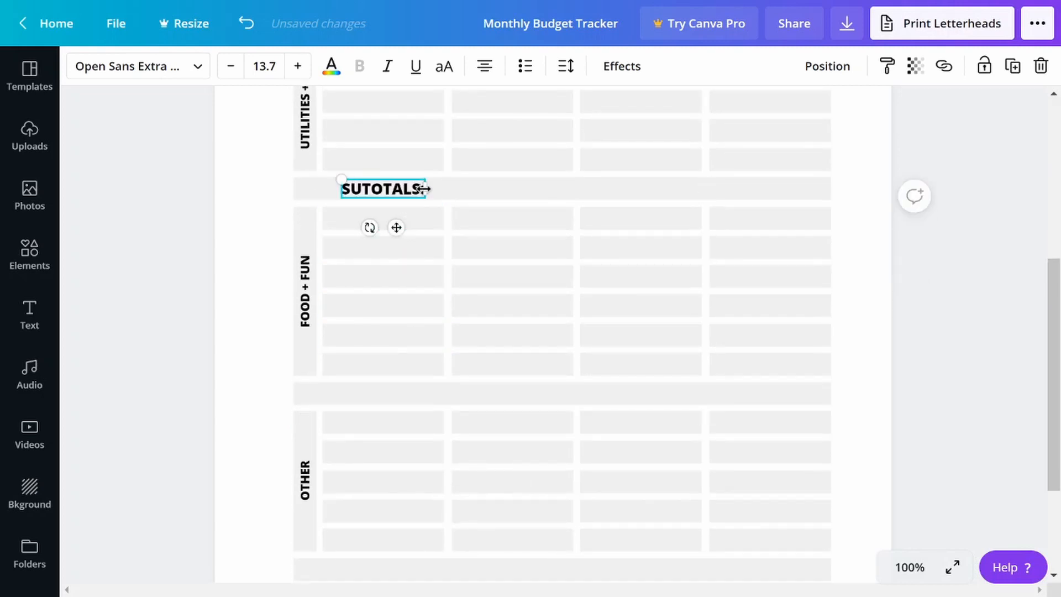
{"action": "left_click", "coordinate": [257, 213]}
{"action": "left_click", "coordinate": [402, 188]}
{"action": "key", "text": "Delete"}
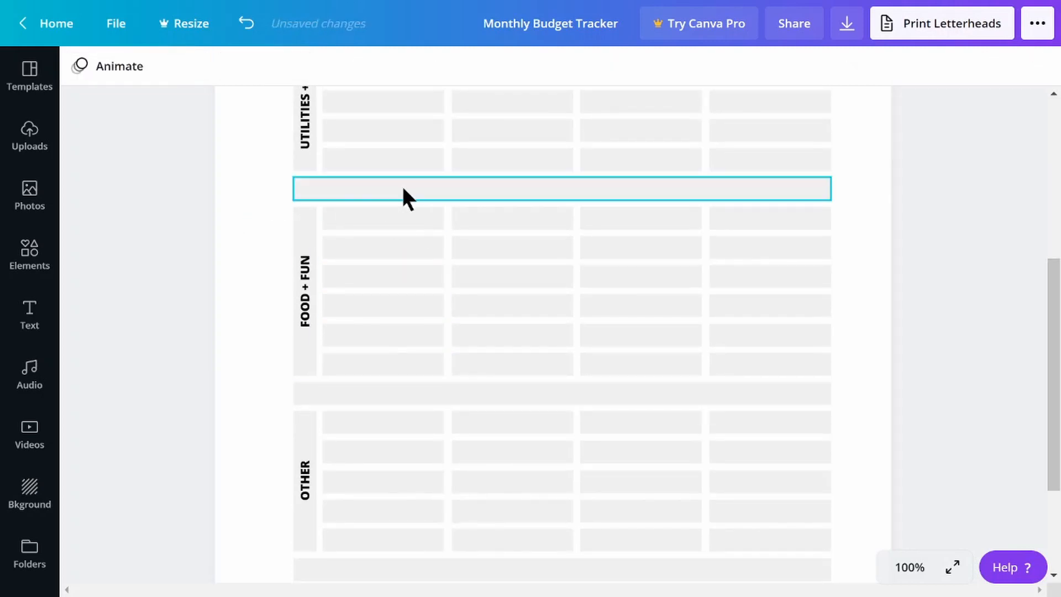
{"action": "key", "text": "ctrl+z"}
{"action": "left_click", "coordinate": [369, 188]}
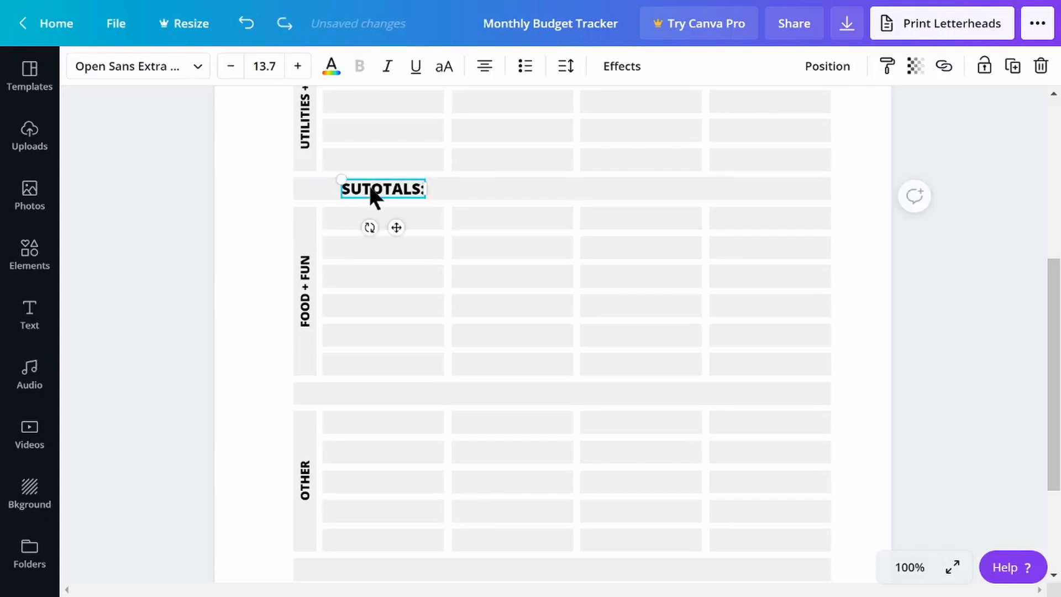
- Duplicate the SUTOTALS: label into the second and third full-width bars, aligned under the first one
{"action": "key", "text": "ctrl+c"}
{"action": "key", "text": "ctrl+v"}
{"action": "left_click_drag", "start_coordinate": [411, 245], "coordinate": [389, 431]}
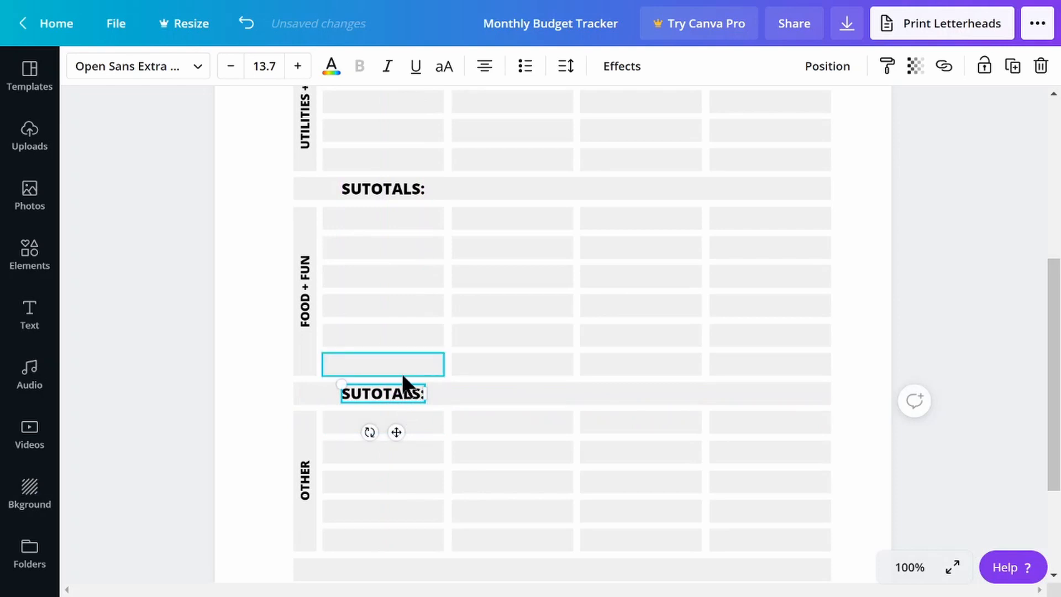
{"action": "key", "text": "ctrl+v"}
{"action": "scroll", "coordinate": [398, 354], "scroll_direction": "down", "scroll_amount": 3}
{"action": "left_click_drag", "start_coordinate": [413, 284], "coordinate": [396, 443]}
{"action": "left_click", "coordinate": [270, 372]}
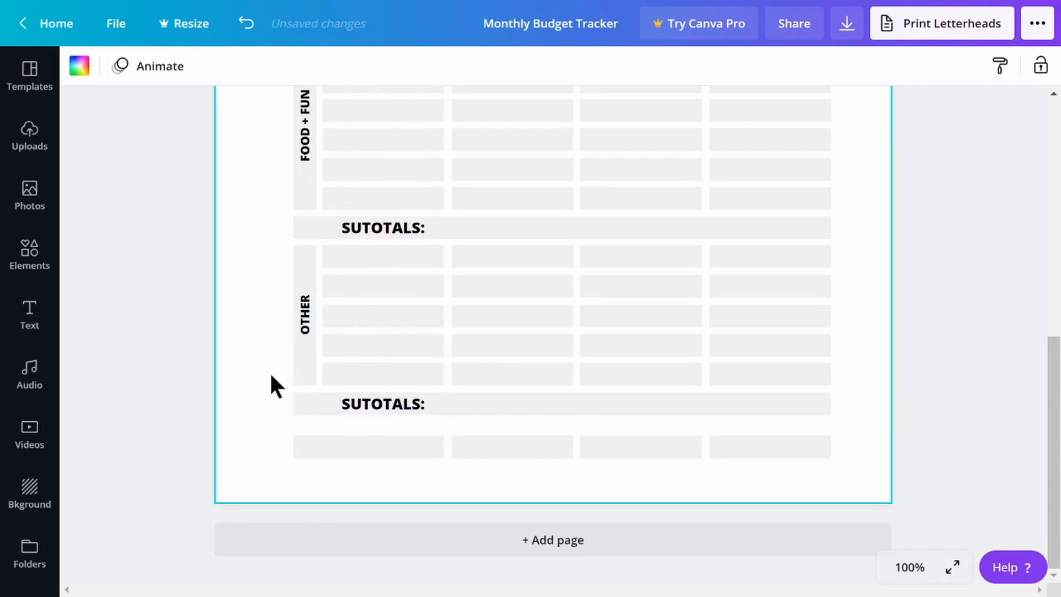
- Duplicate the lowest SUTOTALS: label into the first cell of the bottom row, set its size to 14.7 and change it to SUMMARY:
{"action": "left_click", "coordinate": [389, 403]}
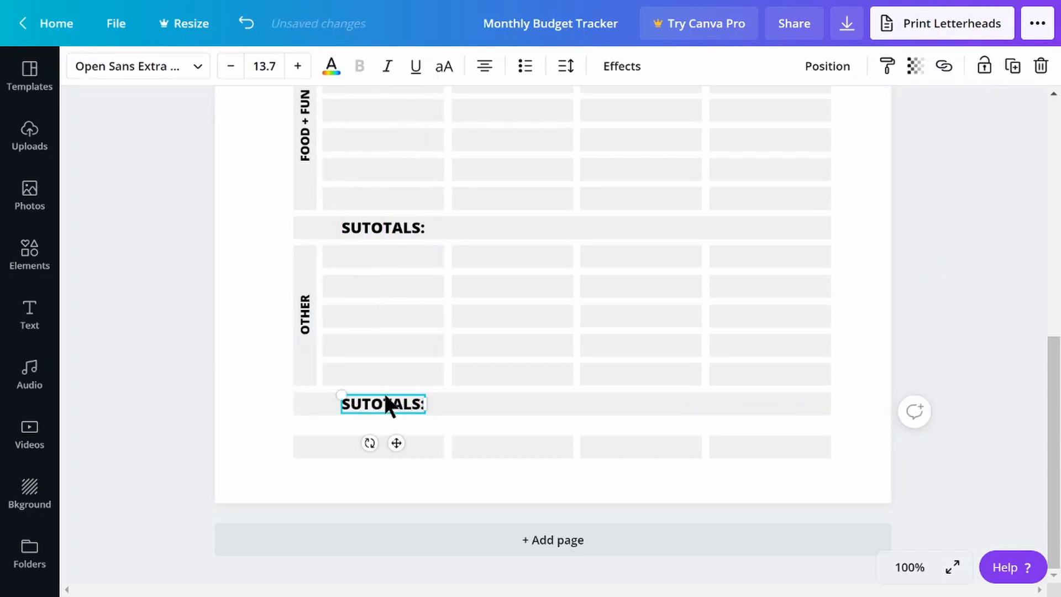
{"action": "key", "text": "ctrl+d"}
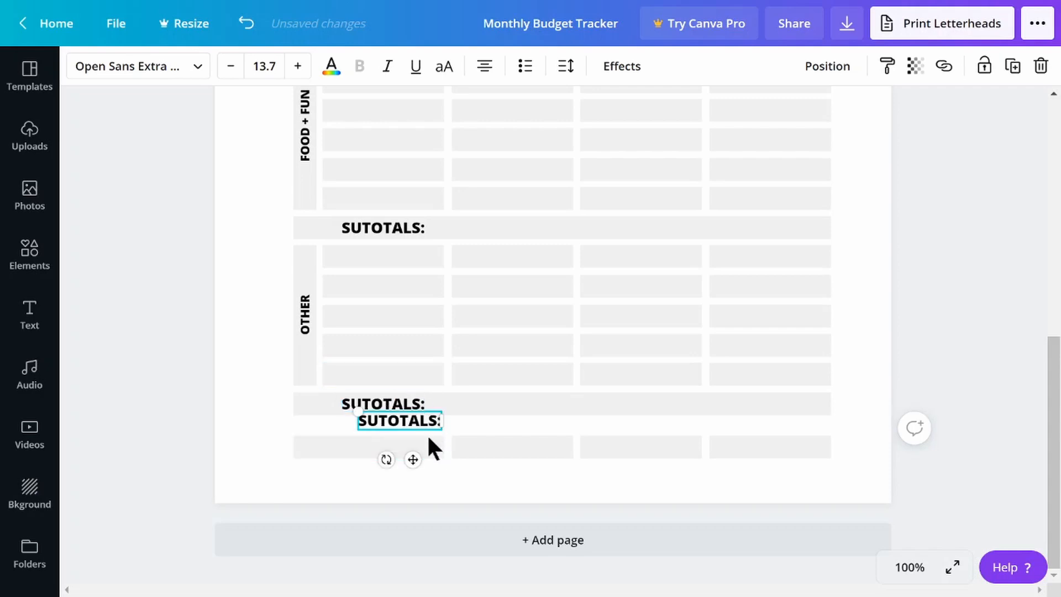
{"action": "left_click_drag", "start_coordinate": [413, 459], "coordinate": [382, 485]}
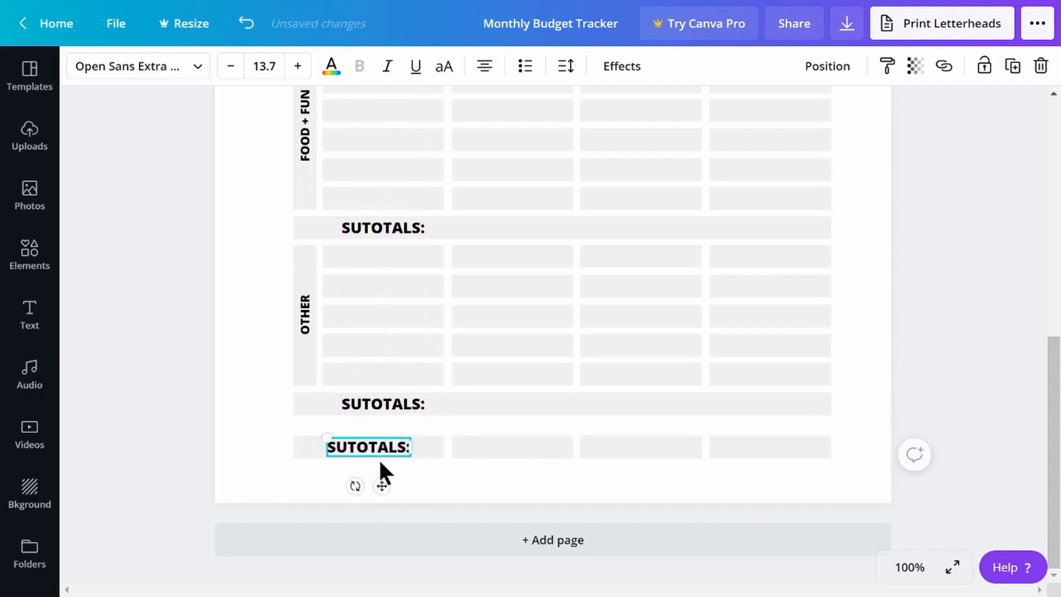
{"action": "left_click", "coordinate": [297, 67]}
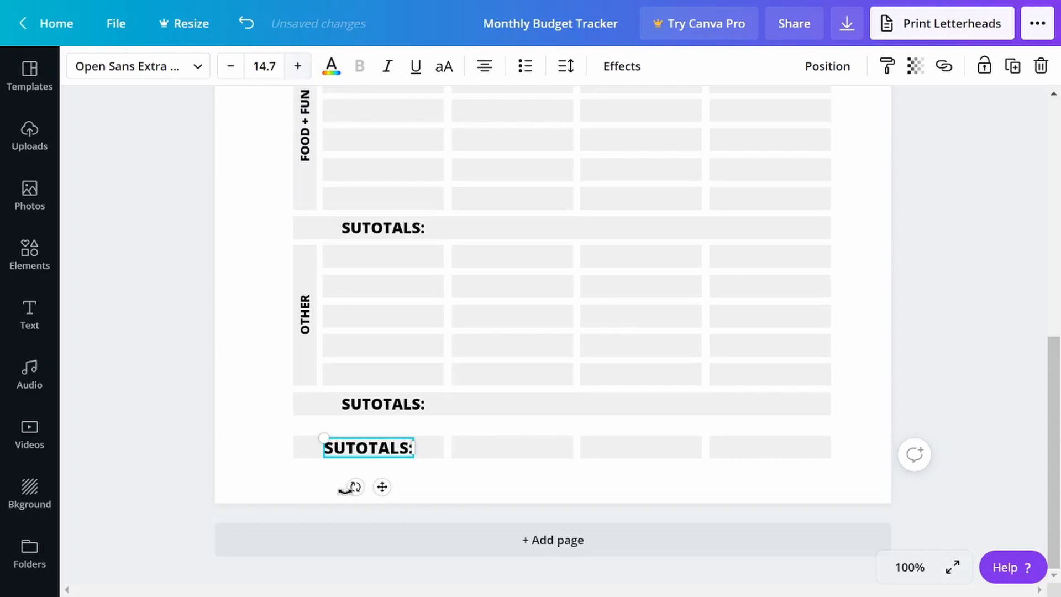
{"action": "double_click", "coordinate": [379, 449]}
{"action": "type", "text": "SUMMARY:"}
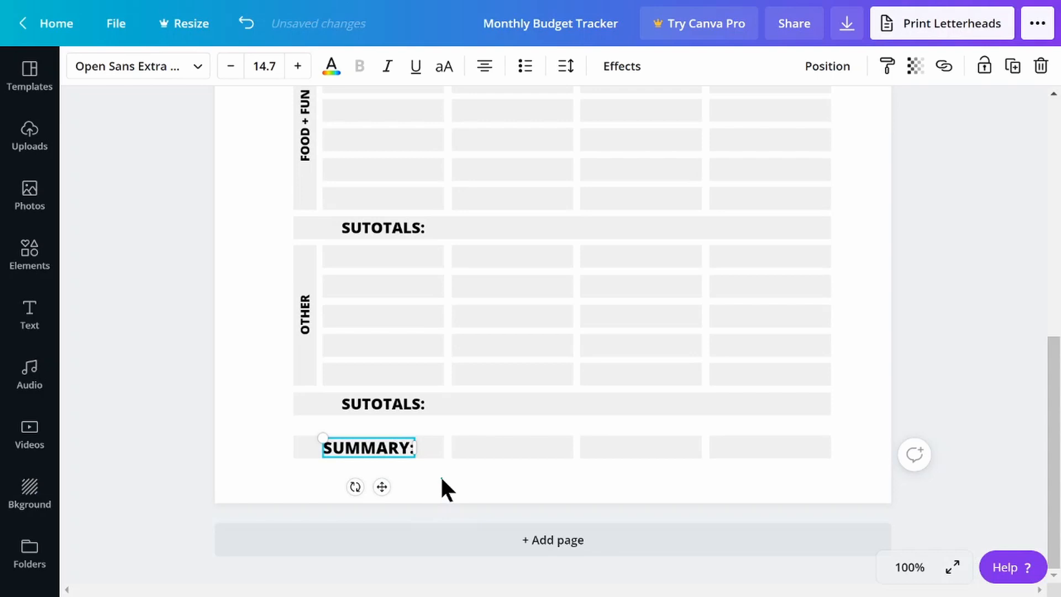
{"action": "left_click", "coordinate": [442, 479]}
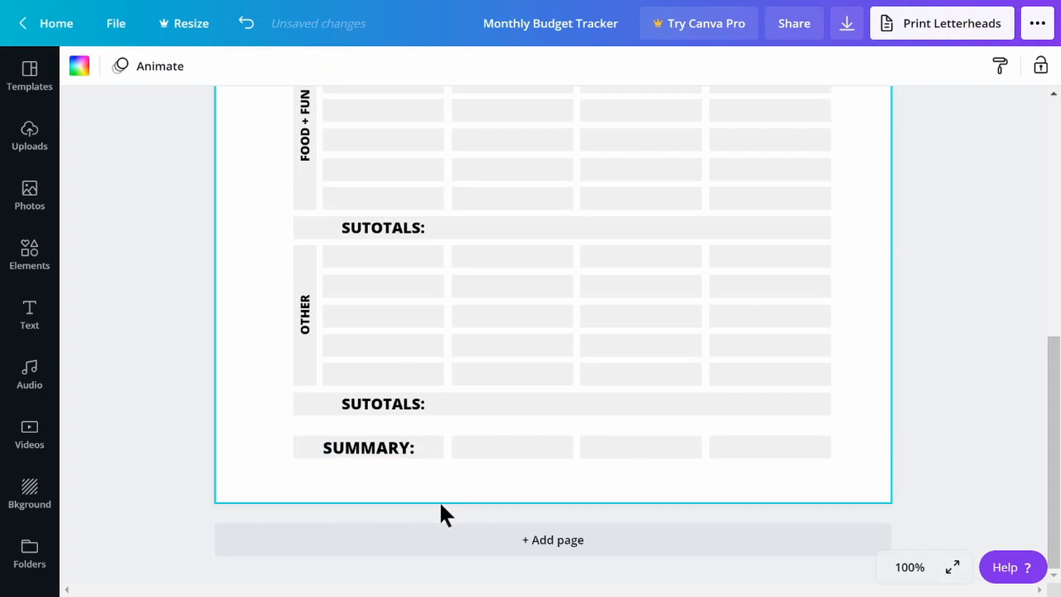
- Duplicate the SUMMARY: label above the second cell of the bottom row and change the copy to TOTAL BUDGET:
{"action": "left_click", "coordinate": [368, 451]}
{"action": "key", "text": "ctrl+d"}
{"action": "left_click_drag", "start_coordinate": [407, 507], "coordinate": [528, 470]}
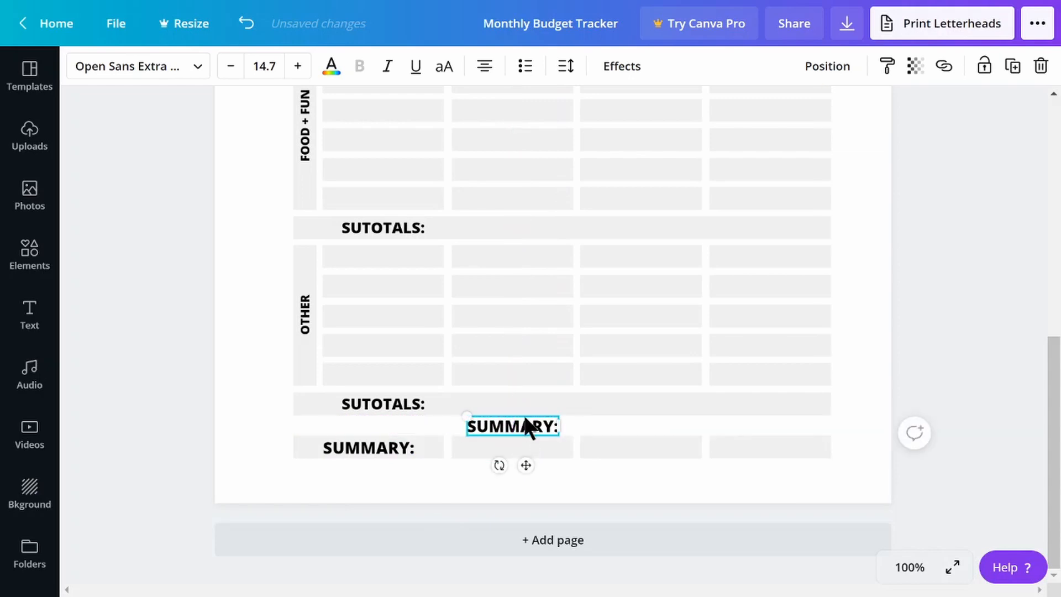
{"action": "double_click", "coordinate": [526, 426]}
{"action": "type", "text": "TOT"}
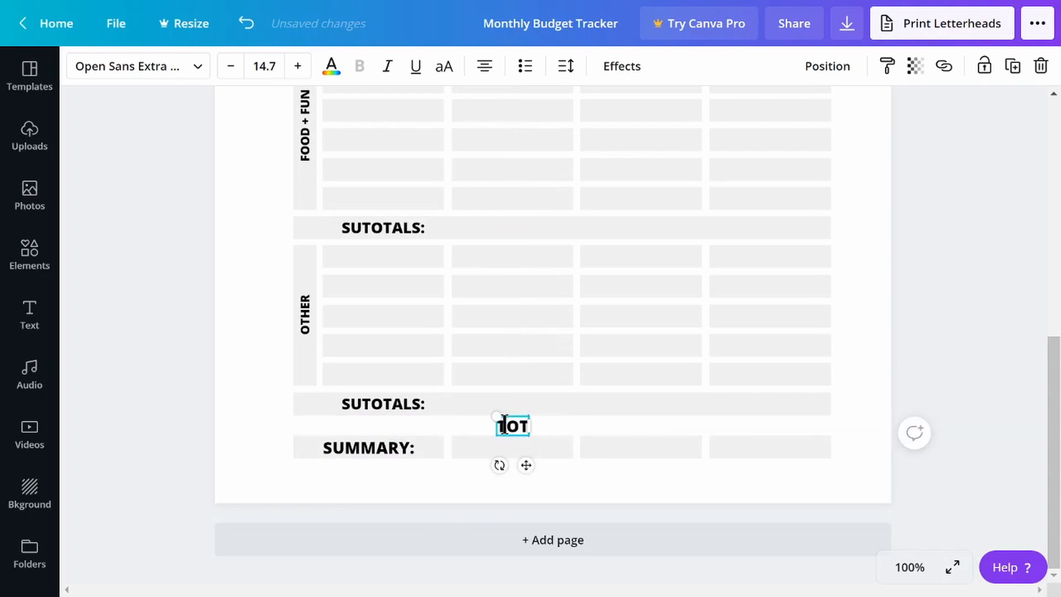
{"action": "type", "text": "AL BUDGET:"}
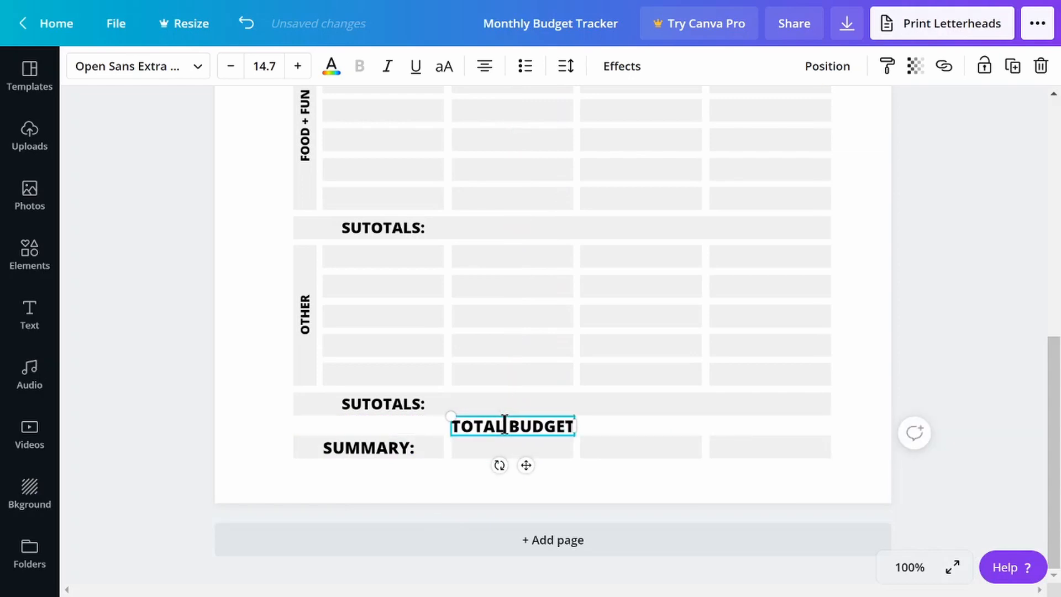
- Reduce the TOTAL BUDGET: label to size 9.7 and centre it just above the second cell of the bottom row
{"action": "left_click", "coordinate": [231, 66]}
{"action": "left_click", "coordinate": [231, 66]}
{"action": "left_click", "coordinate": [231, 66]}
{"action": "left_click", "coordinate": [230, 65]}
{"action": "left_click", "coordinate": [231, 66]}
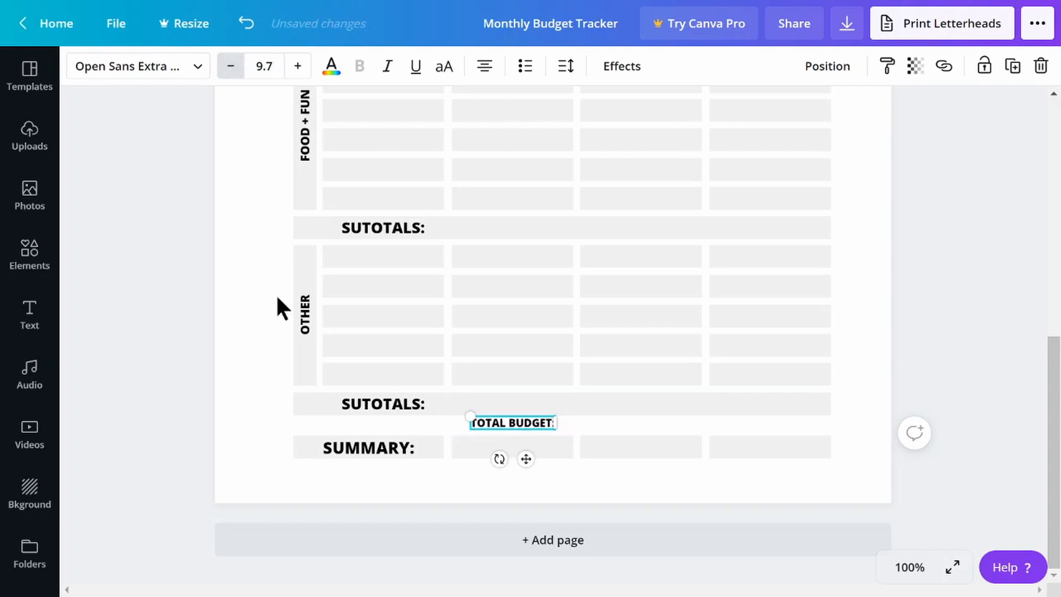
{"action": "left_click_drag", "start_coordinate": [525, 468], "coordinate": [525, 475]}
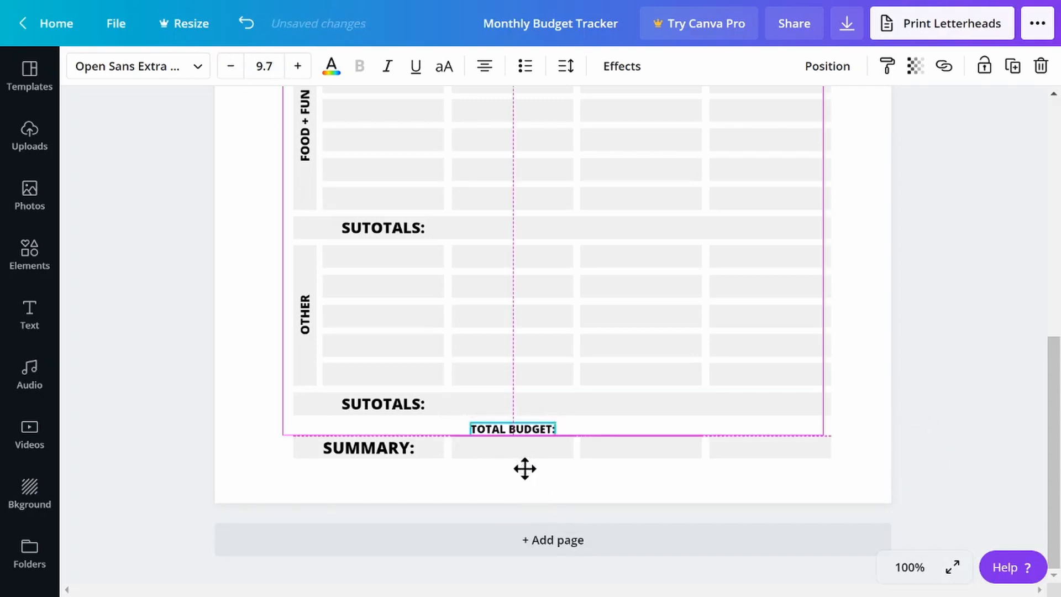
{"action": "left_click", "coordinate": [588, 472]}
- Duplicate the TOTAL BUDGET: label twice and centre the copies above the third and fourth cells of the bottom row
{"action": "left_click", "coordinate": [532, 430]}
{"action": "key", "text": "ctrl+d"}
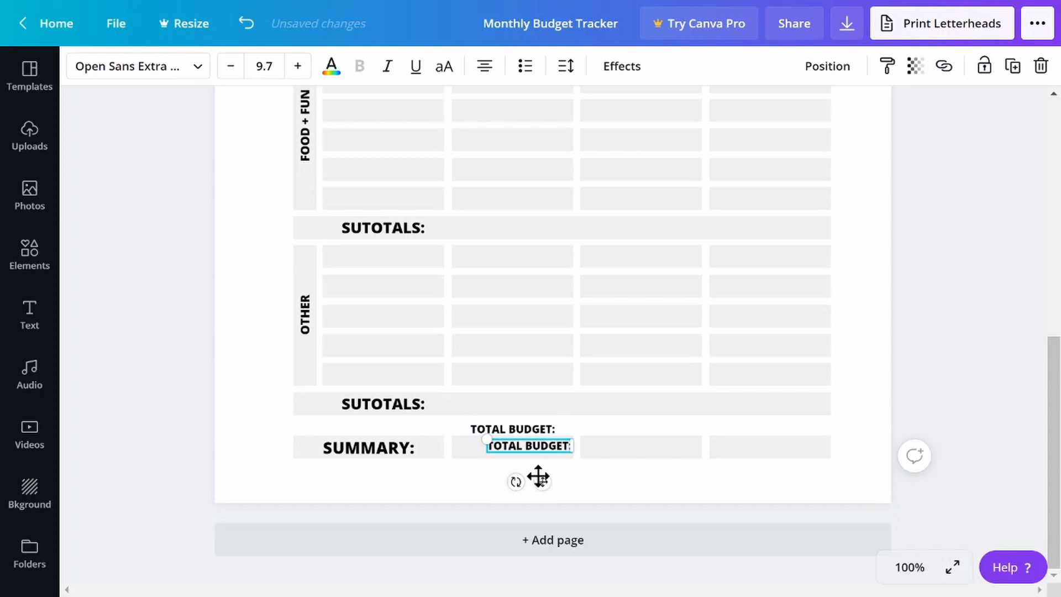
{"action": "left_click_drag", "start_coordinate": [538, 477], "coordinate": [650, 460]}
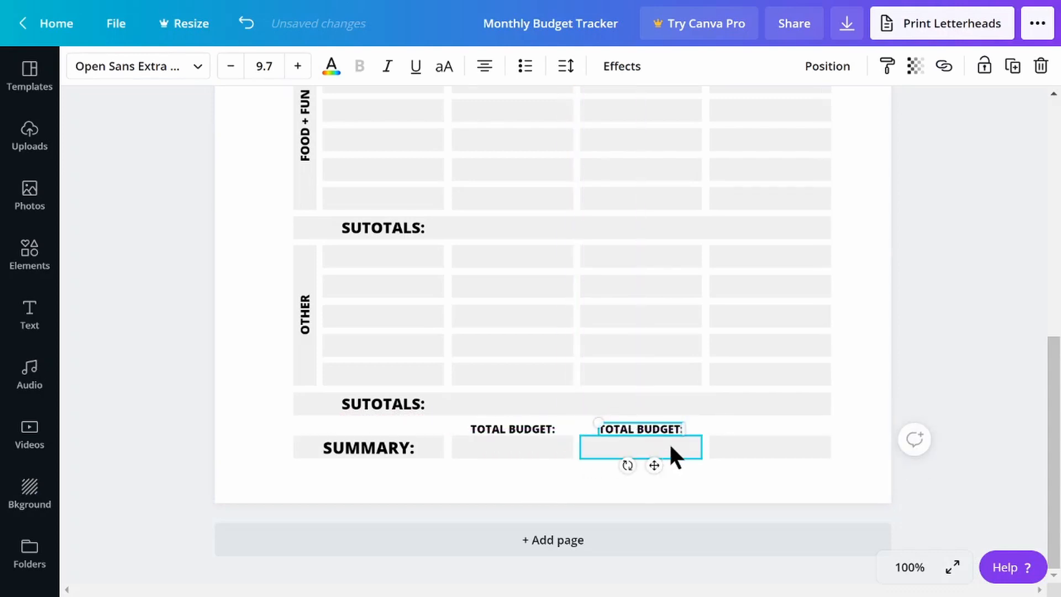
{"action": "key", "text": "ctrl+v"}
{"action": "left_click_drag", "start_coordinate": [580, 479], "coordinate": [783, 466]}
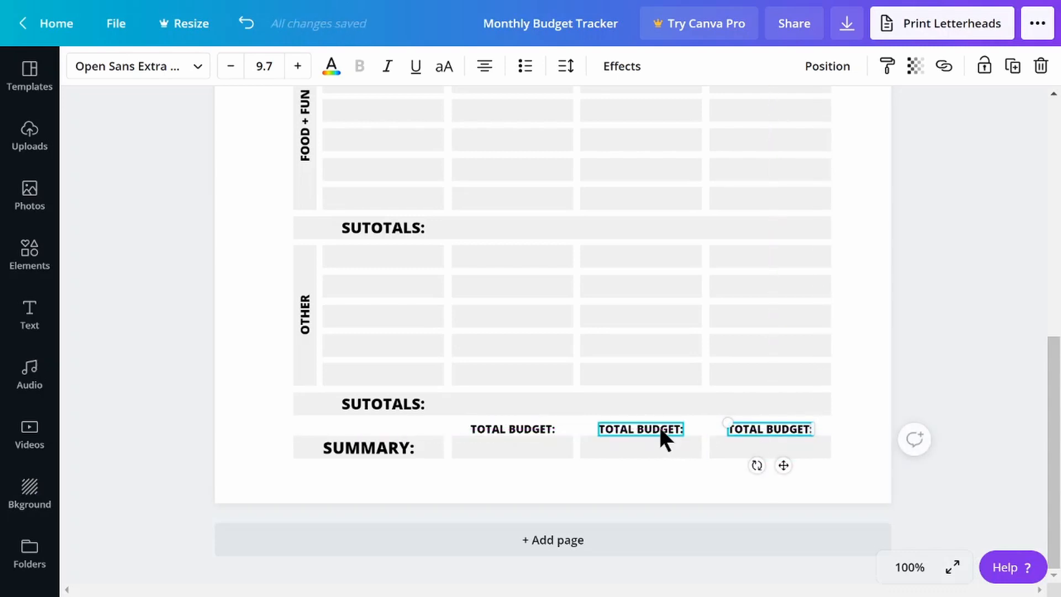
- Change the label above the third cell of the bottom row to TOTAL SPENT:
{"action": "double_click", "coordinate": [660, 429]}
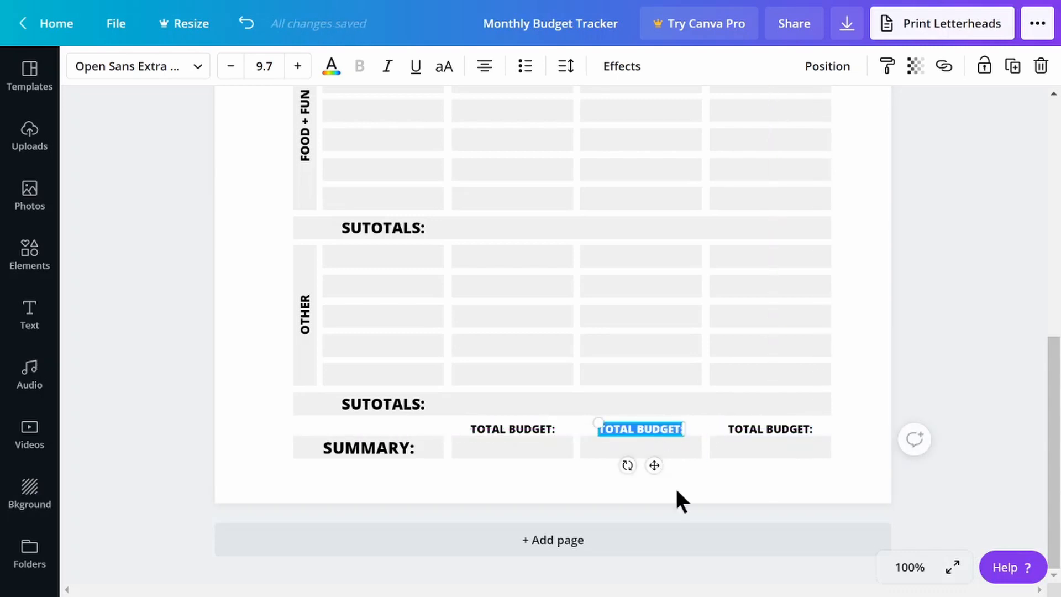
{"action": "left_click", "coordinate": [641, 429]}
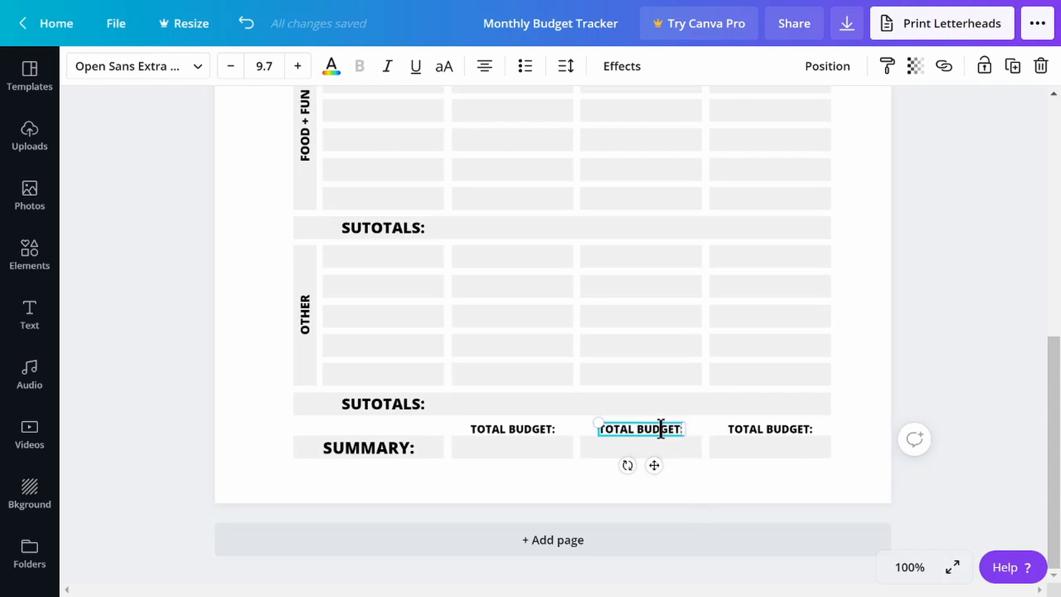
{"action": "key", "text": "Delete"}
{"action": "key", "text": "Delete"}
{"action": "key", "text": "Delete"}
{"action": "key", "text": "Delete"}
{"action": "key", "text": "Delete"}
{"action": "key", "text": "Delete"}
{"action": "type", "text": "SPENT"}
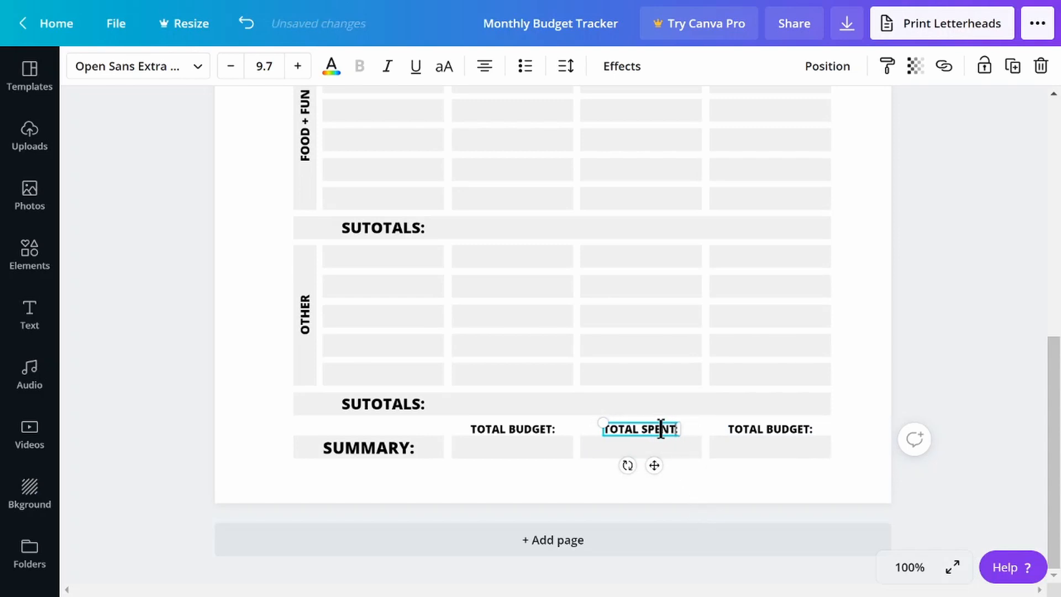
- Change the label above the last cell of the bottom row to TOTAL DIFFERNCE:
{"action": "scroll", "coordinate": [796, 437], "scroll_direction": "up", "scroll_amount": 6}
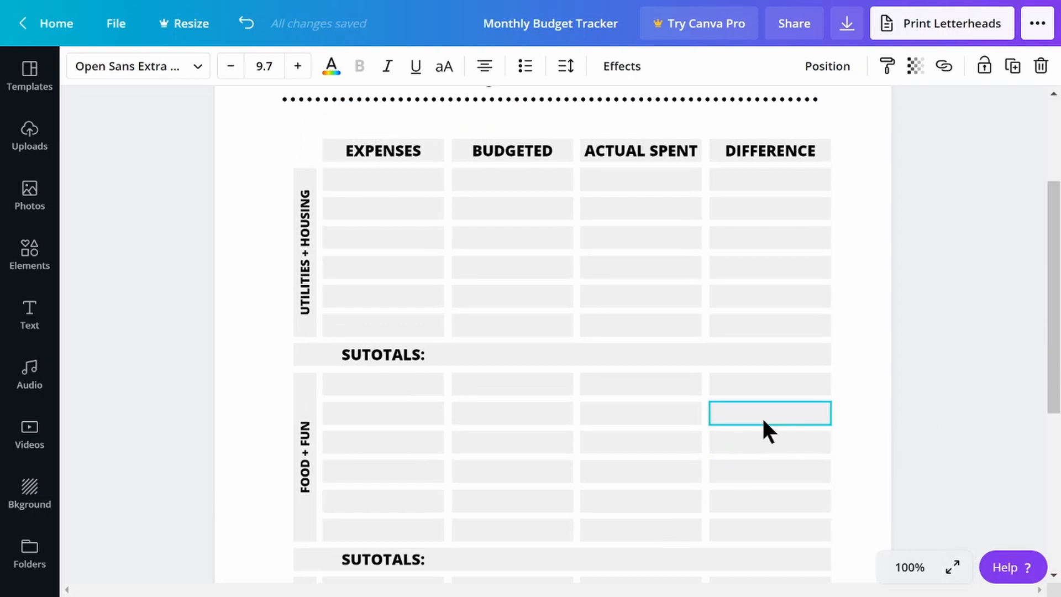
{"action": "scroll", "coordinate": [762, 416], "scroll_direction": "down", "scroll_amount": 6}
{"action": "left_click", "coordinate": [794, 429]}
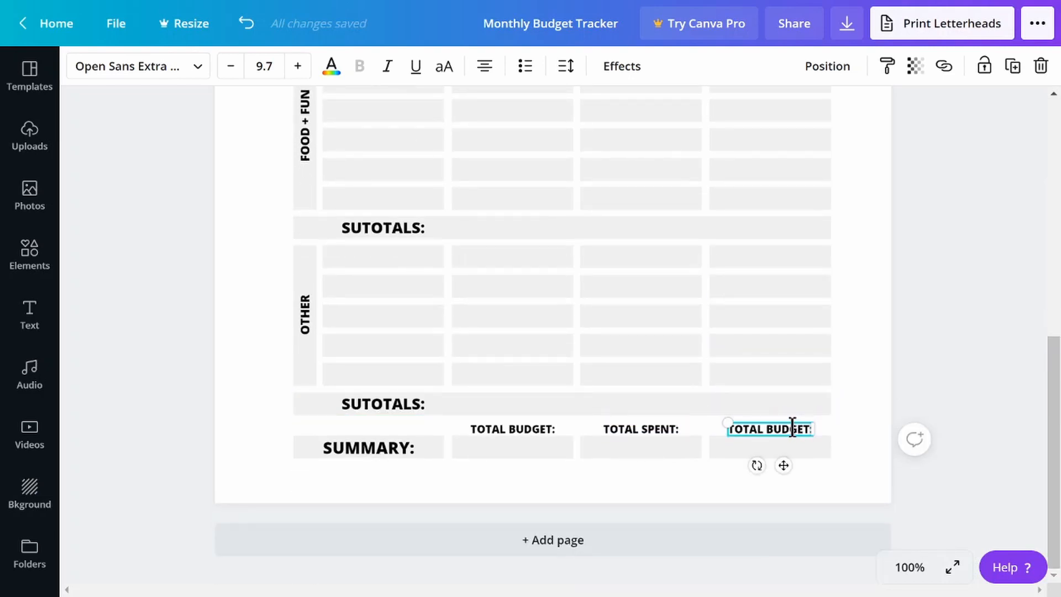
{"action": "type", "text": "DIFFERNCE:"}
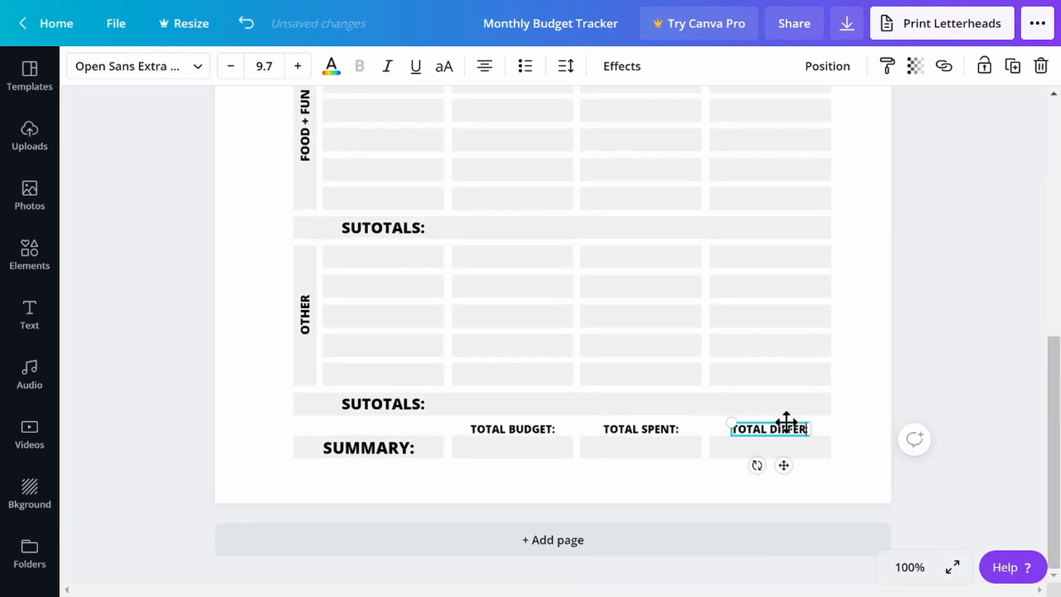
{"action": "left_click", "coordinate": [846, 464]}
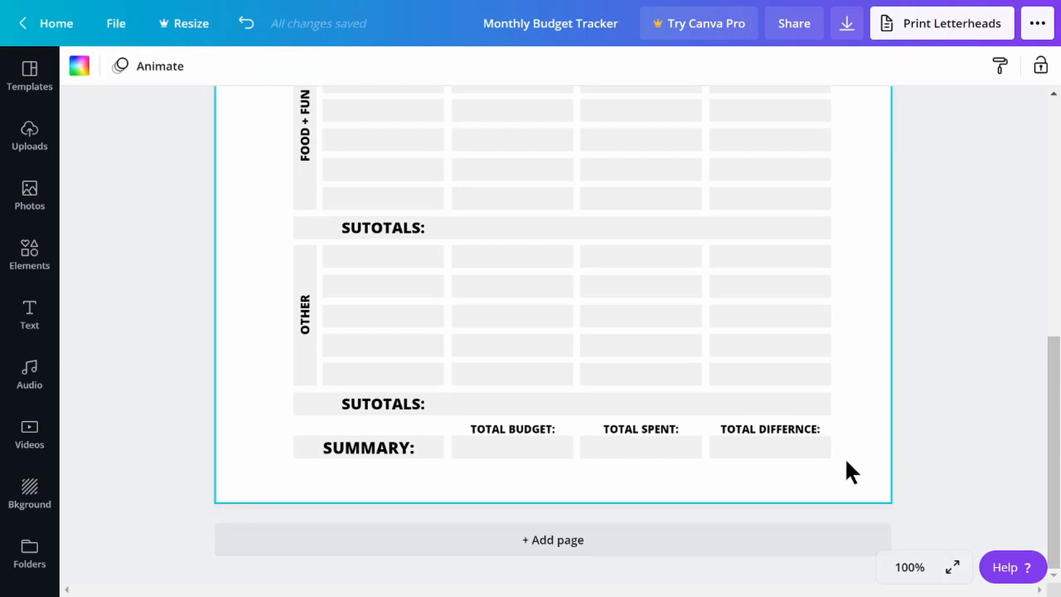
- Reduce the font size of the SUMMARY: label by one step
{"action": "left_click", "coordinate": [354, 450]}
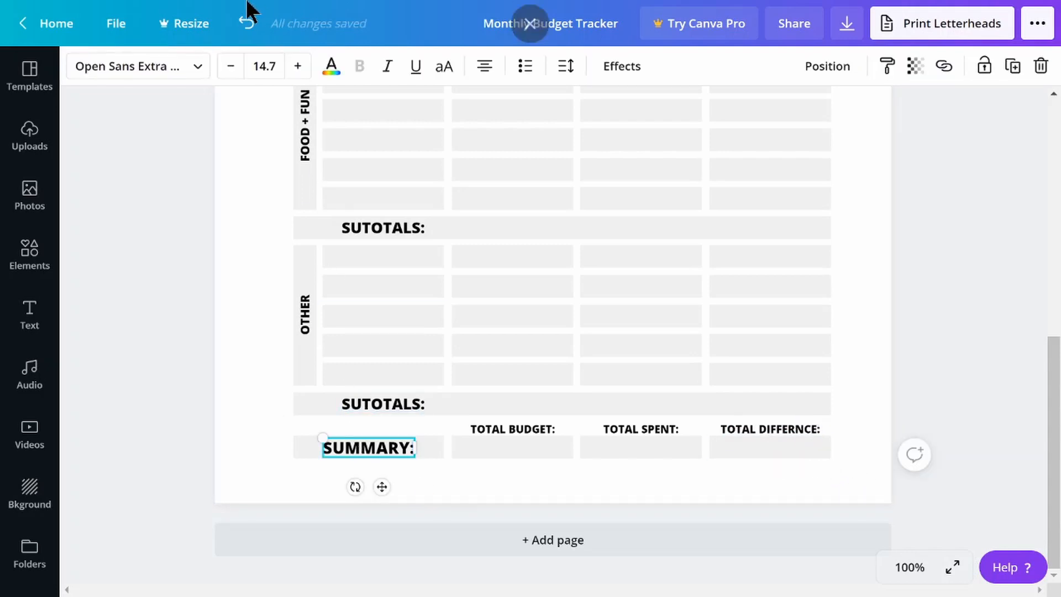
{"action": "left_click", "coordinate": [260, 66]}
{"action": "left_click", "coordinate": [232, 67]}
{"action": "left_click", "coordinate": [260, 434]}
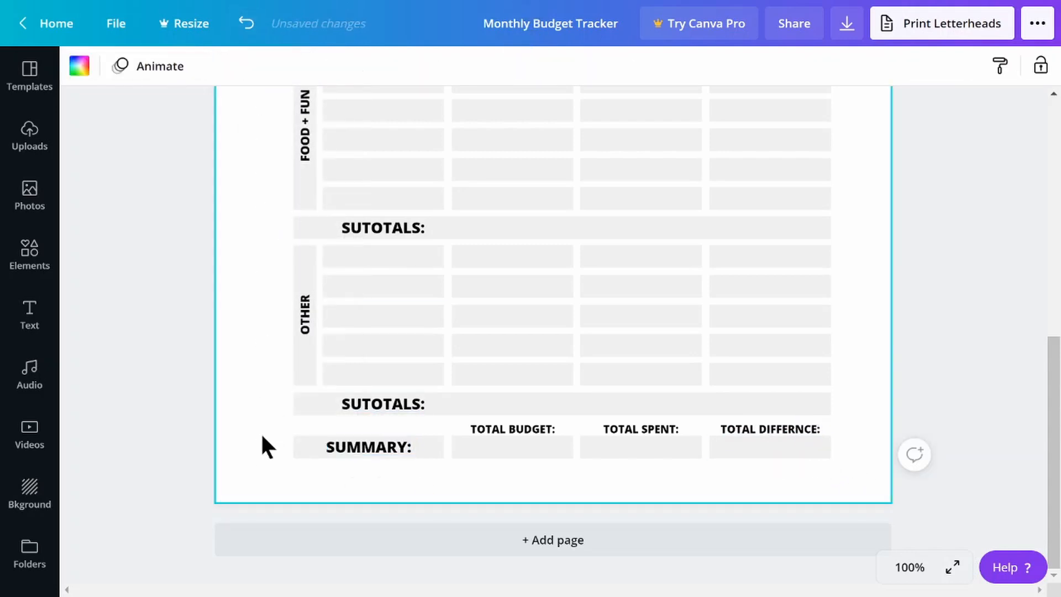
- Centre the January title above the dotted line and enlarge its font by two size steps
{"action": "scroll", "coordinate": [277, 448], "scroll_direction": "up", "scroll_amount": 10}
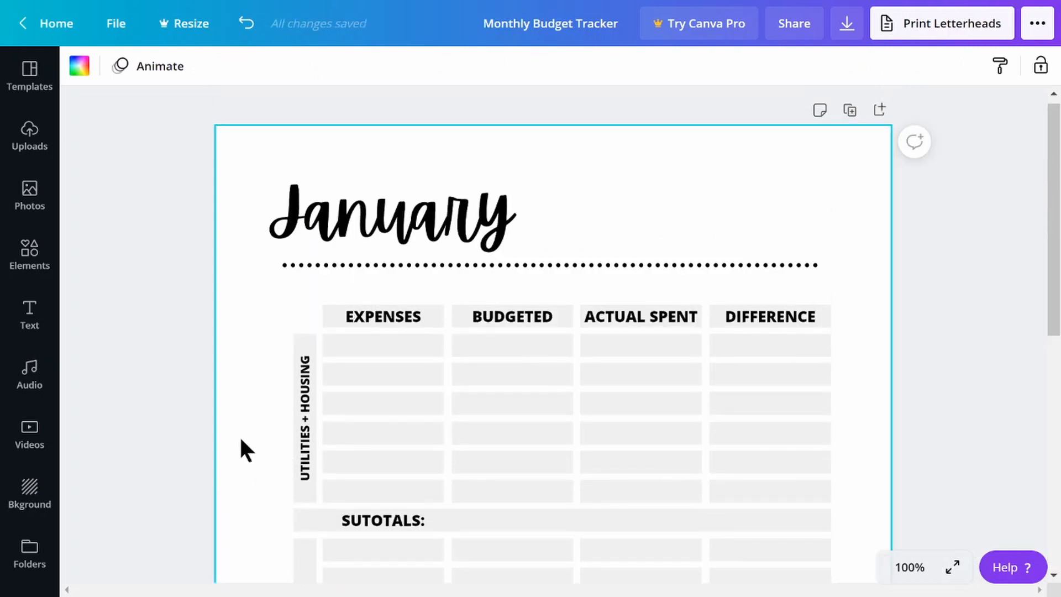
{"action": "left_click_drag", "start_coordinate": [422, 222], "coordinate": [582, 212]}
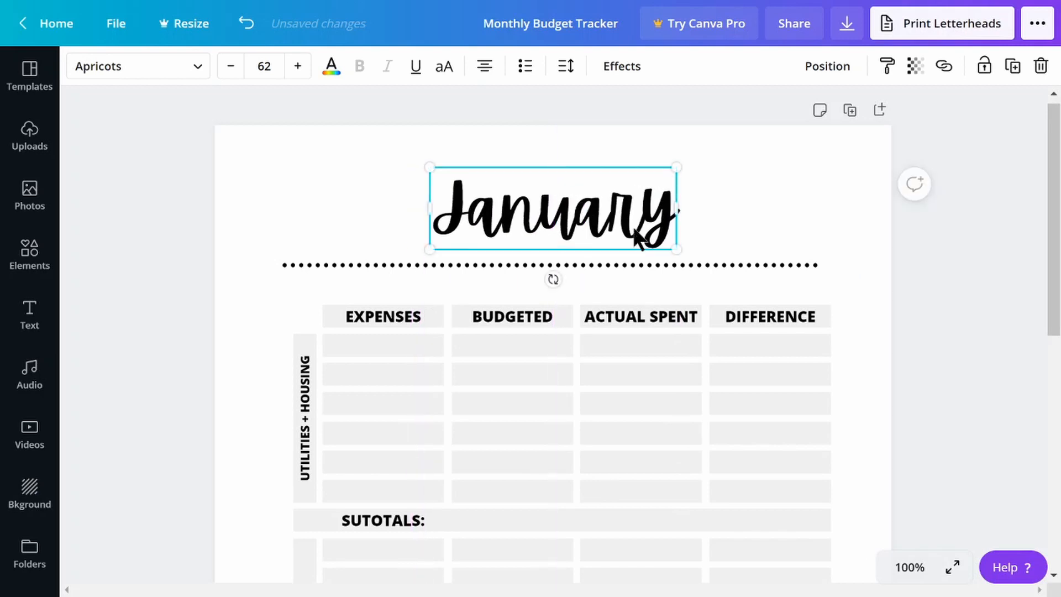
{"action": "left_click", "coordinate": [808, 197]}
{"action": "left_click", "coordinate": [671, 218]}
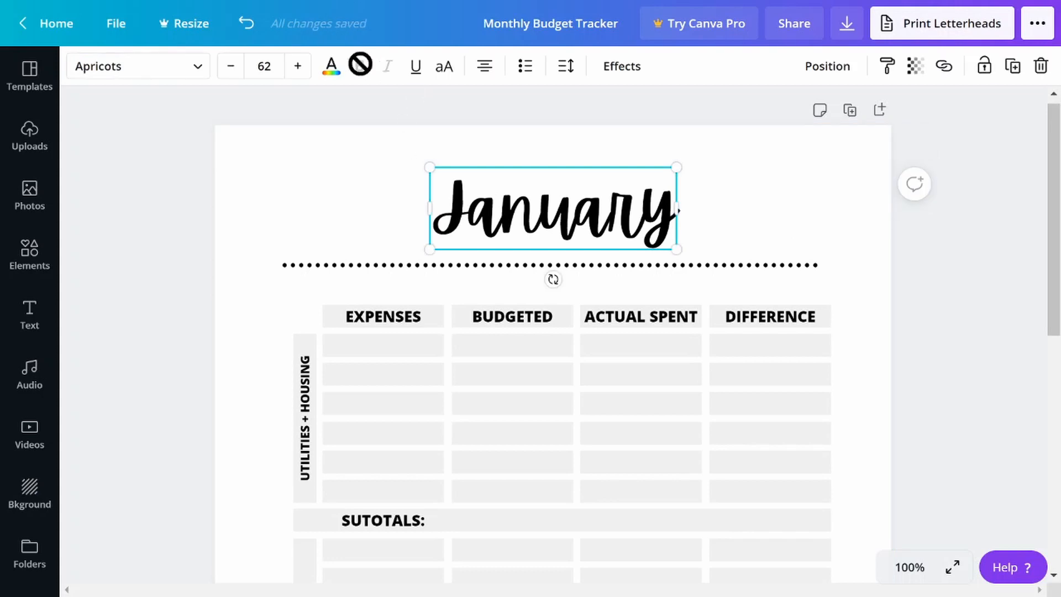
{"action": "left_click", "coordinate": [298, 67]}
{"action": "left_click", "coordinate": [298, 67]}
{"action": "left_click", "coordinate": [794, 224]}
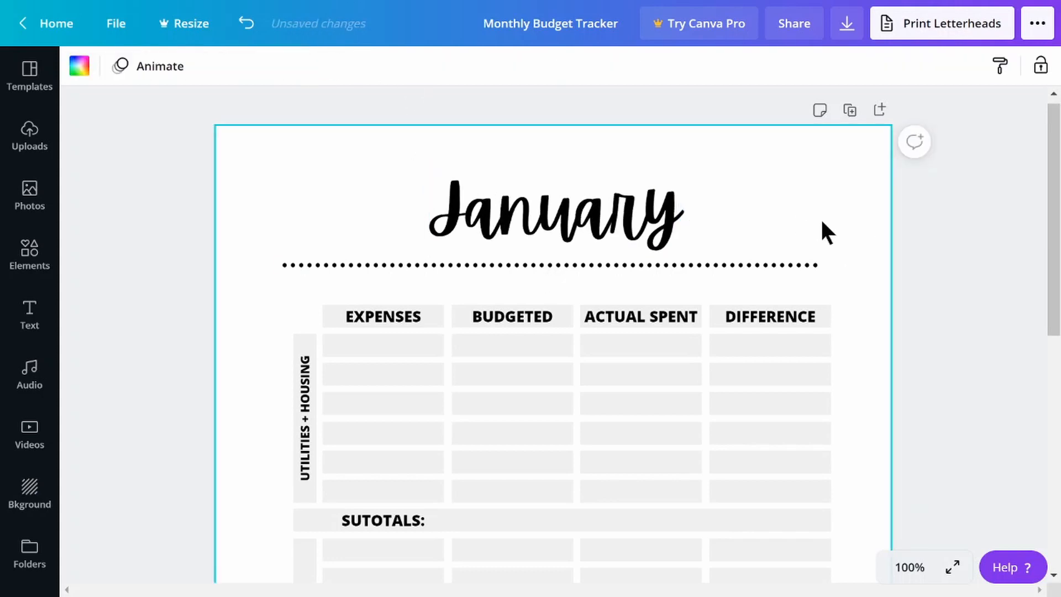
- Select the whole budget grid with its labels and shift it slightly sideways to line up with the dotted line and page centre
{"action": "scroll", "coordinate": [829, 237], "scroll_direction": "down", "scroll_amount": 2}
{"action": "left_click", "coordinate": [924, 572]}
{"action": "left_click", "coordinate": [909, 409]}
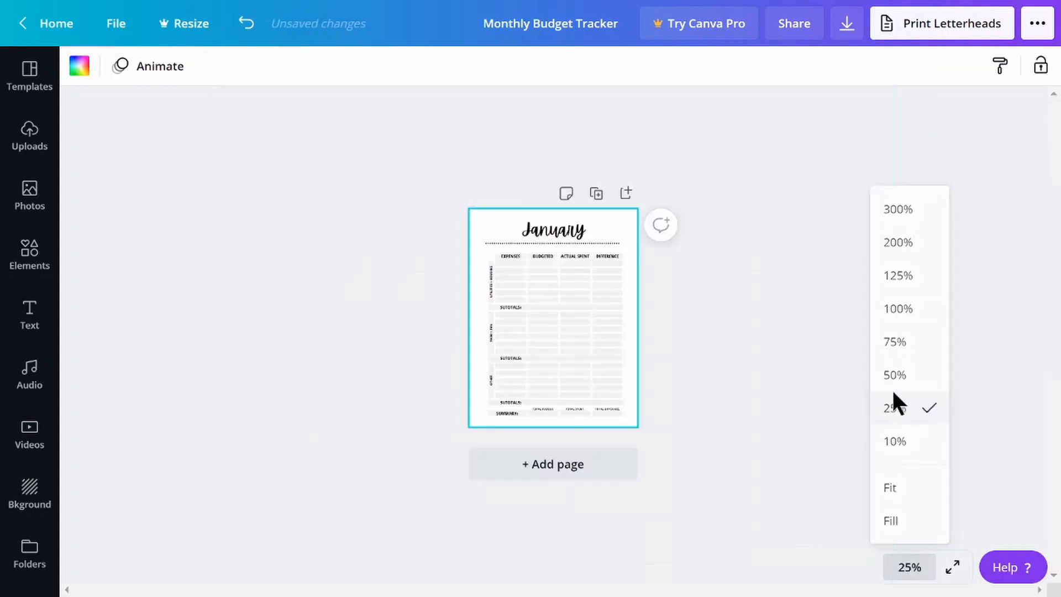
{"action": "left_click_drag", "start_coordinate": [528, 390], "coordinate": [424, 245]}
{"action": "left_click_drag", "start_coordinate": [567, 325], "coordinate": [564, 332]}
{"action": "left_click", "coordinate": [715, 394]}
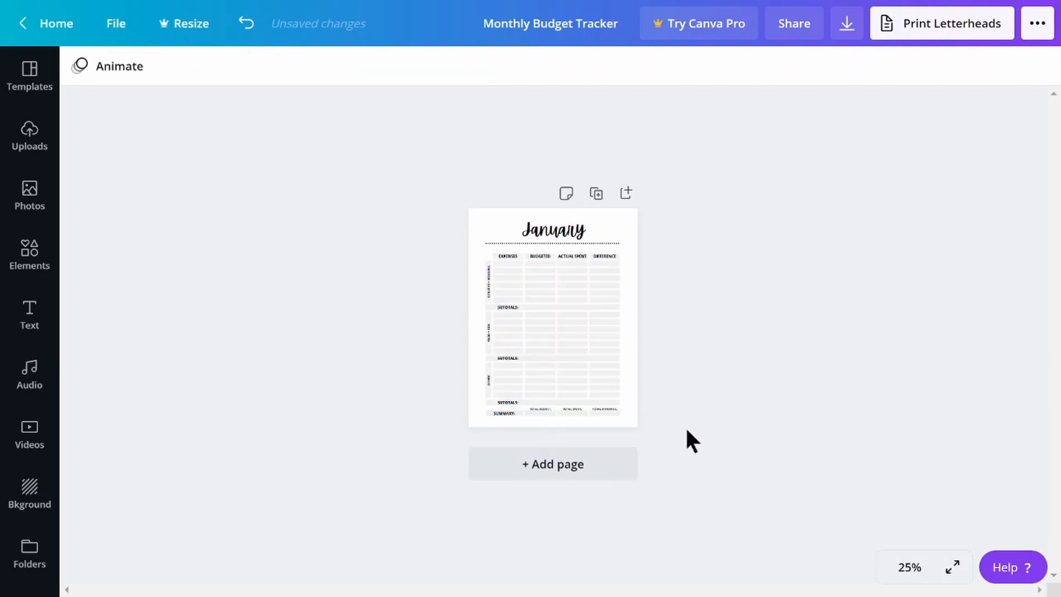
- Add a new body text box to the budget page
{"action": "left_click", "coordinate": [884, 563]}
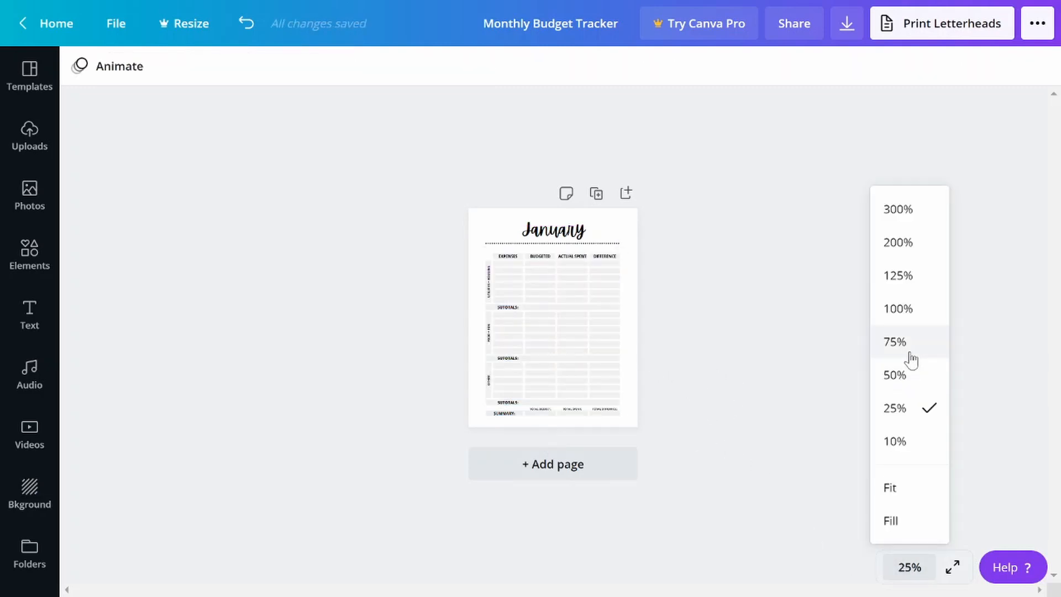
{"action": "left_click", "coordinate": [895, 342]}
{"action": "scroll", "coordinate": [718, 403], "scroll_direction": "down", "scroll_amount": 3}
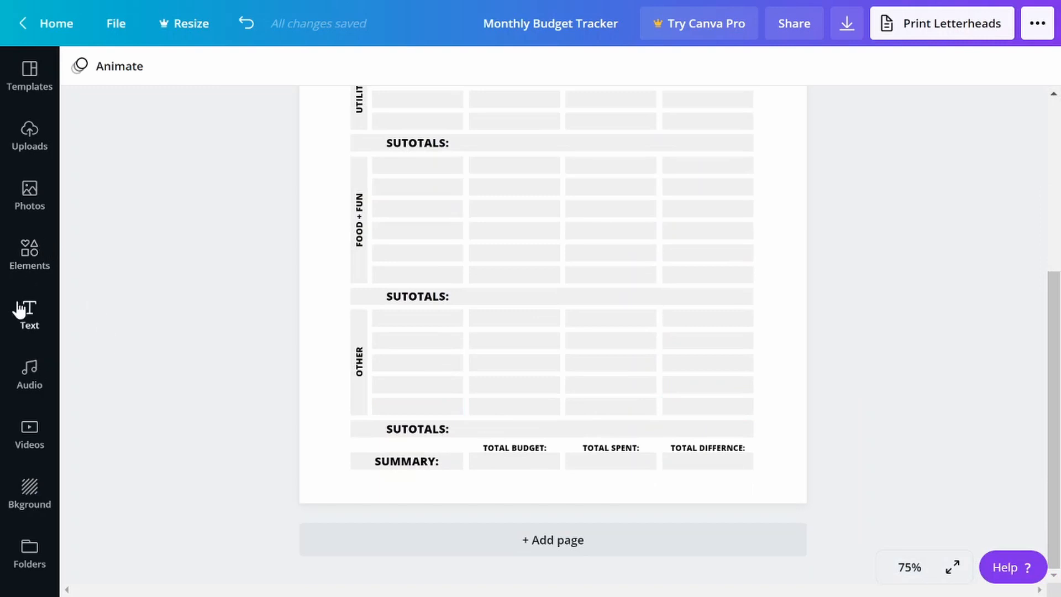
{"action": "left_click", "coordinate": [30, 313]}
{"action": "left_click", "coordinate": [186, 251]}
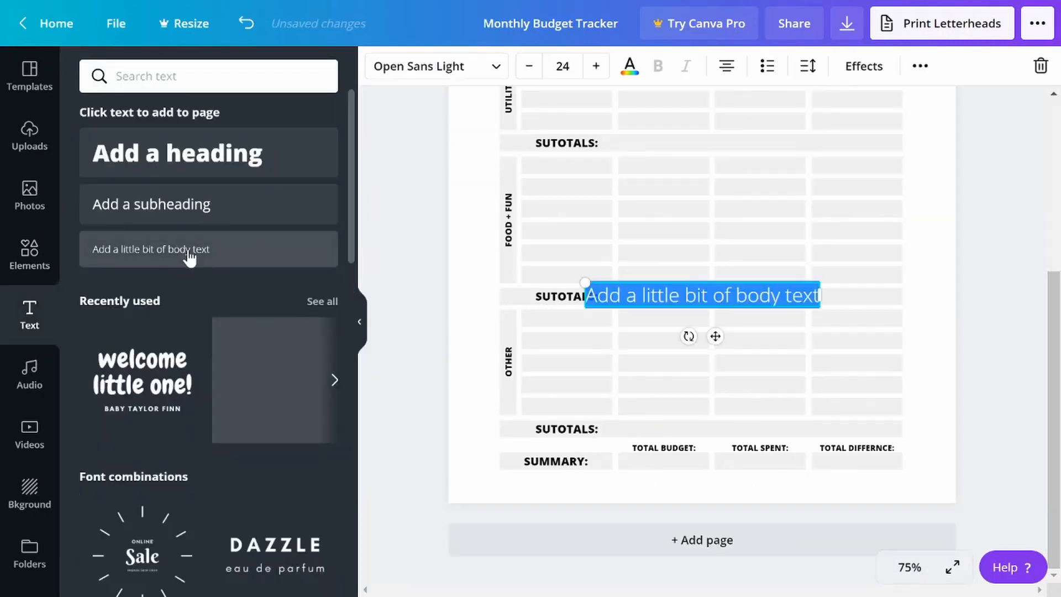
{"action": "type", "text": "WWW.THIRTY"}
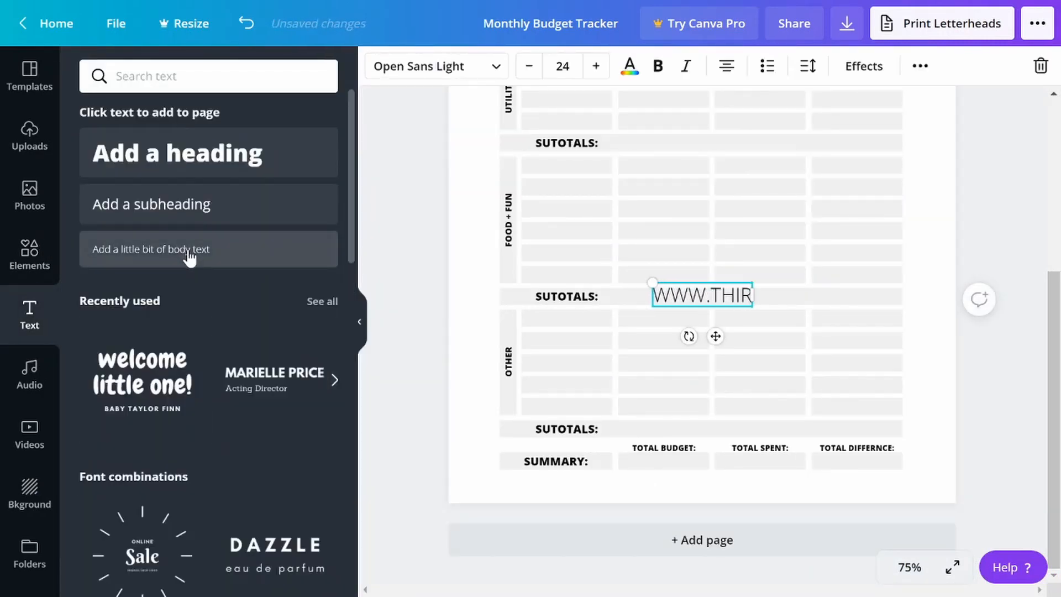
{"action": "key", "text": "BackSpace"}
{"action": "key", "text": "BackSpace"}
{"action": "key", "text": "BackSpace"}
{"action": "key", "text": "BackSpace"}
{"action": "key", "text": "BackSpace"}
{"action": "key", "text": "BackSpace"}
{"action": "key", "text": "BackSpace"}
{"action": "key", "text": "BackSpace"}
{"action": "key", "text": "BackSpace"}
{"action": "key", "text": "BackSpace"}
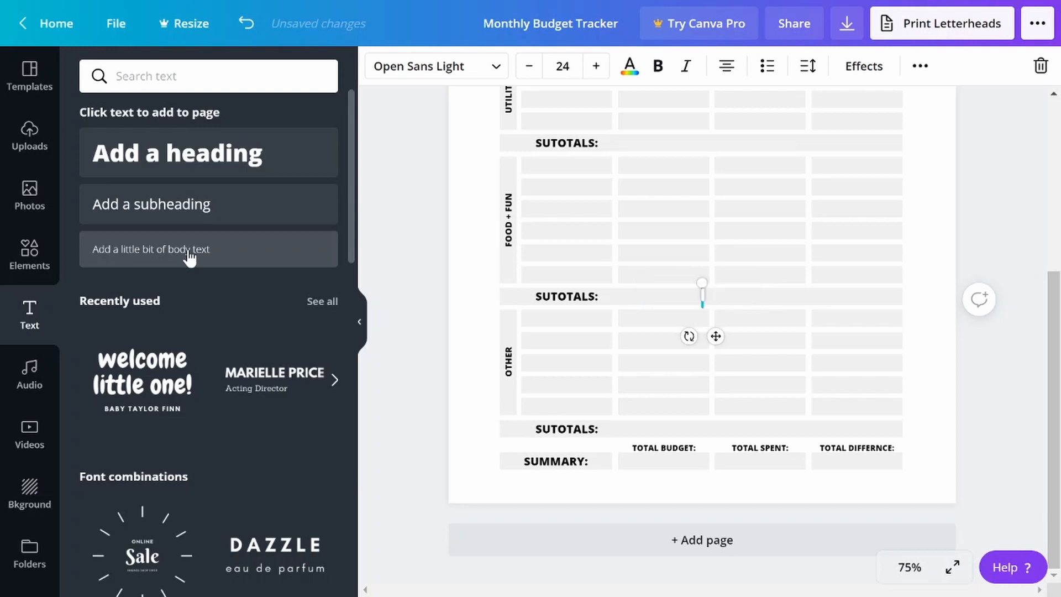
{"action": "type", "text": "www.thirtyeighti"}
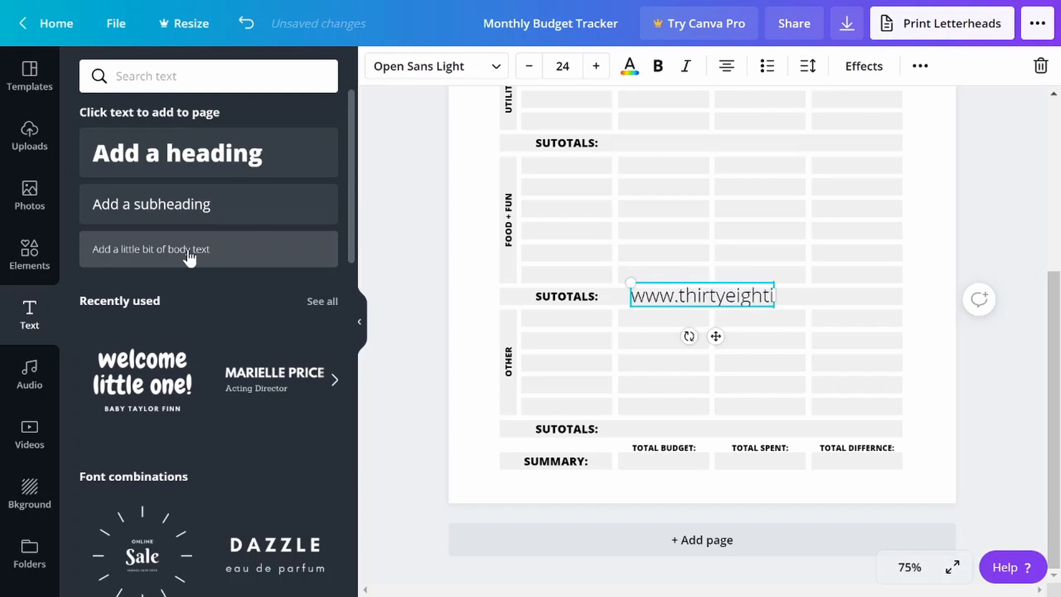
{"action": "type", "text": "nvesting.com"}
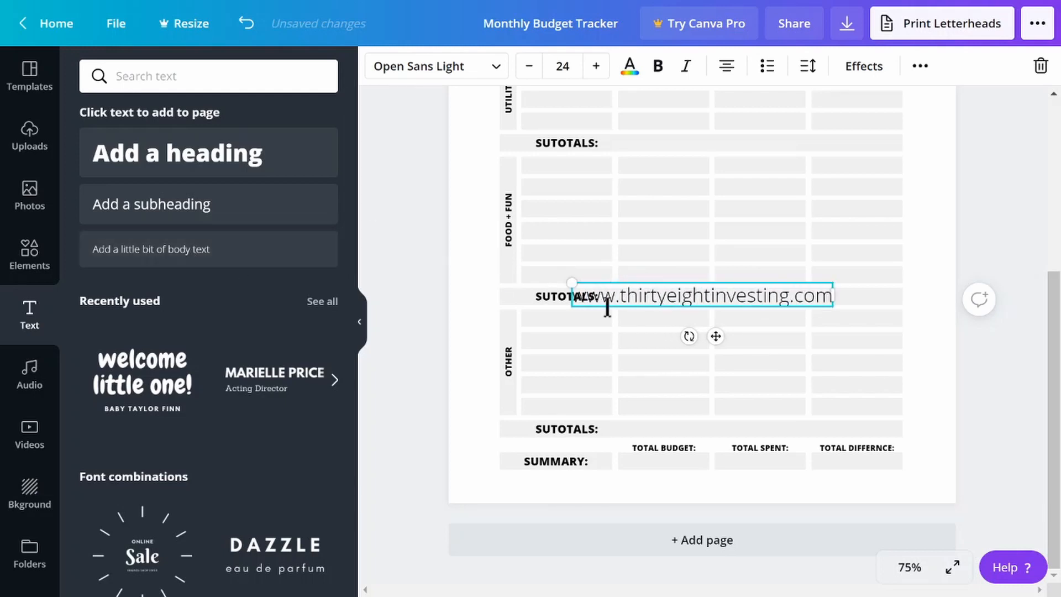
{"action": "left_click_drag", "start_coordinate": [729, 459], "coordinate": [713, 517]}
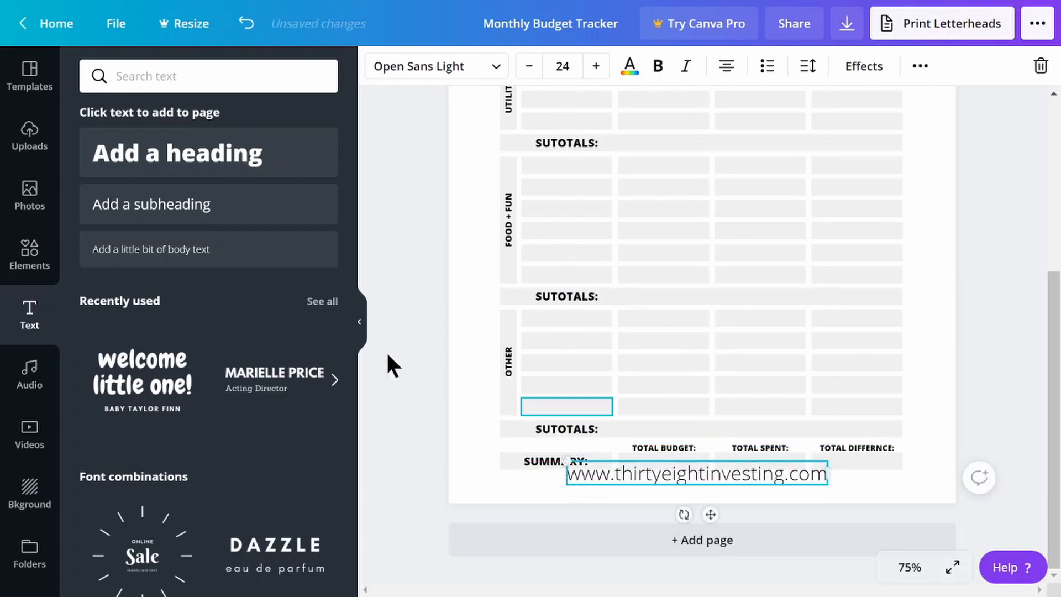
- Reduce the website credit's font size to 13 and lower its opacity so the text looks faint
{"action": "left_click", "coordinate": [359, 322]}
{"action": "left_click", "coordinate": [231, 65]}
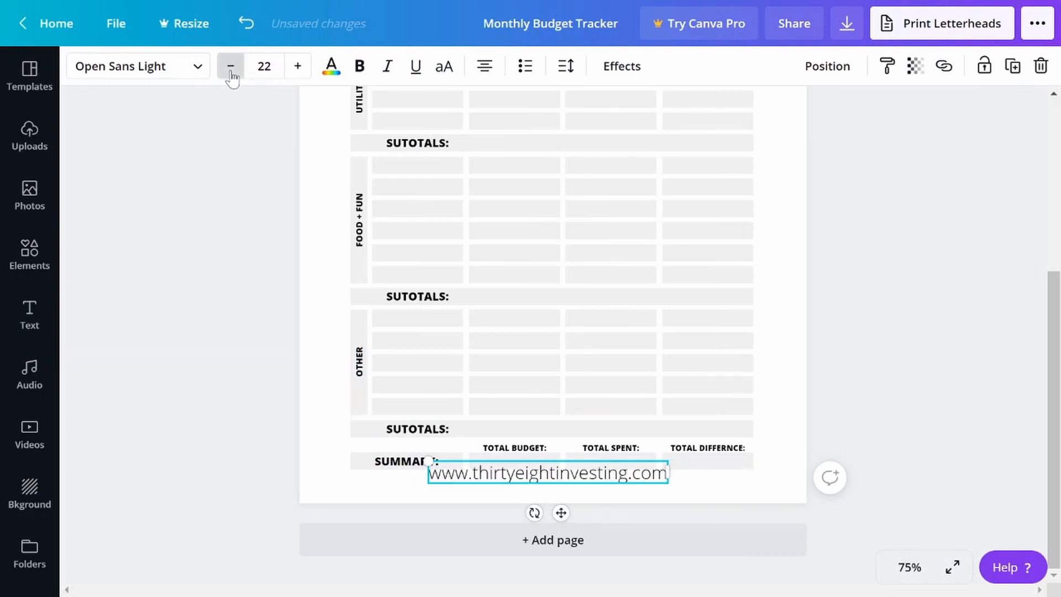
{"action": "left_click", "coordinate": [230, 66]}
{"action": "left_click", "coordinate": [231, 66]}
{"action": "left_click", "coordinate": [231, 67]}
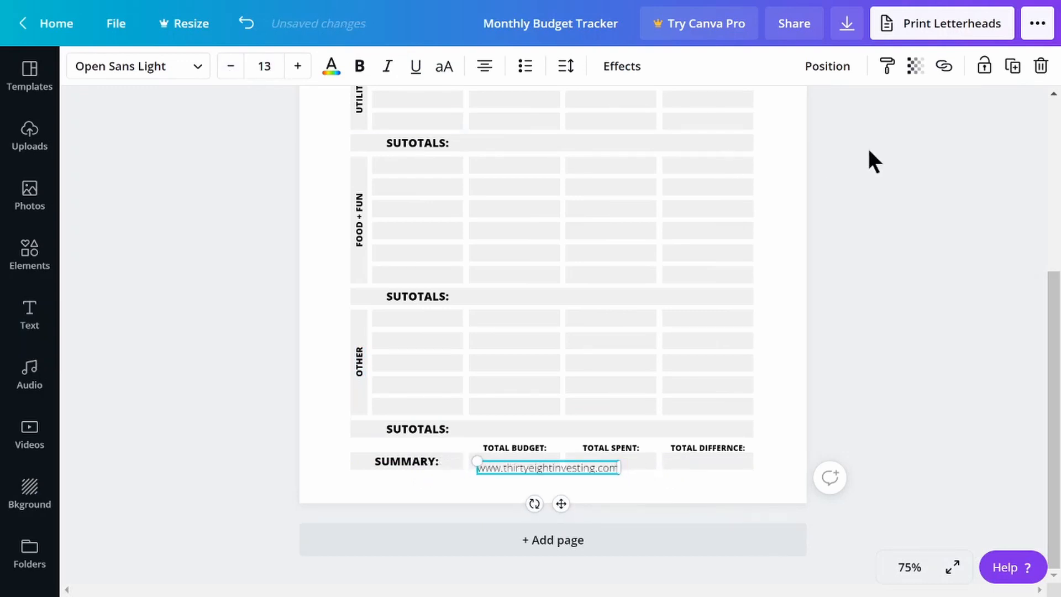
{"action": "left_click", "coordinate": [916, 69]}
{"action": "left_click_drag", "start_coordinate": [856, 125], "coordinate": [791, 133]}
- Place the website credit in the margin below the summary row and enlarge its font by one size step
{"action": "left_click_drag", "start_coordinate": [562, 504], "coordinate": [575, 538]}
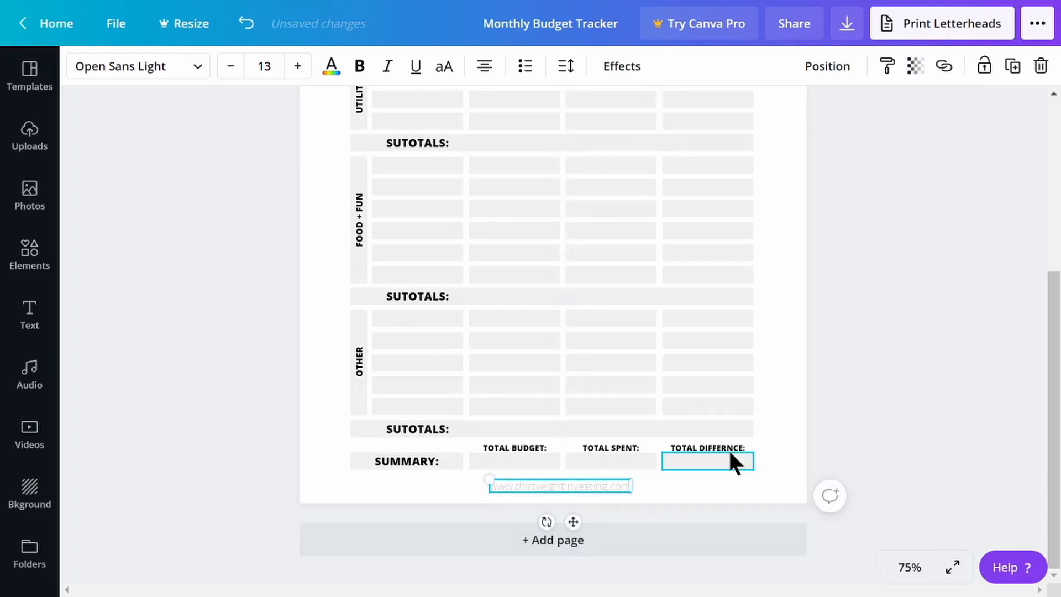
{"action": "left_click", "coordinate": [298, 66]}
{"action": "left_click", "coordinate": [799, 329]}
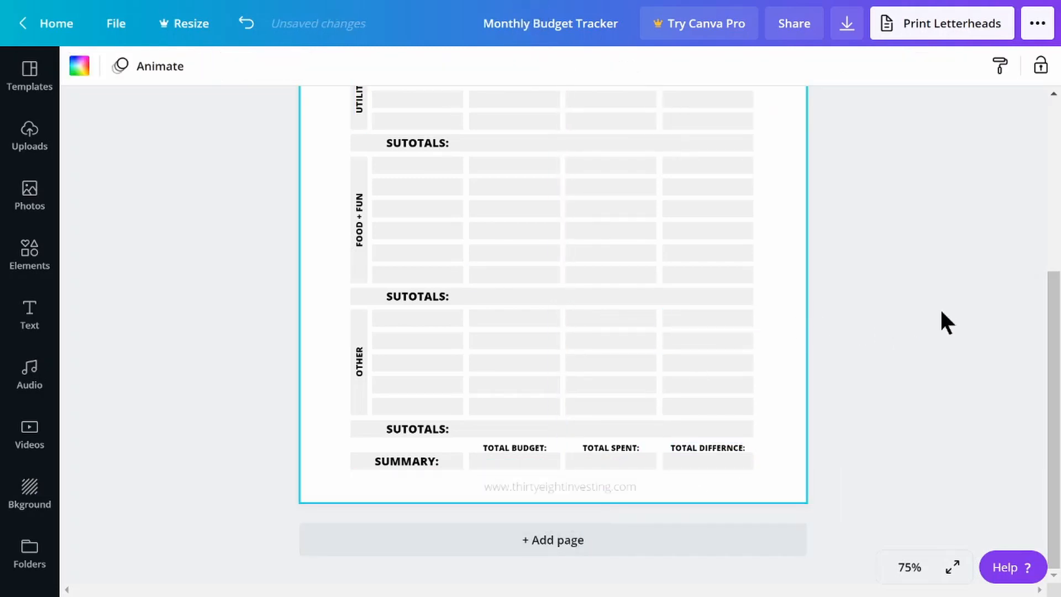
- Open the budget page in full-screen view to check the whole design
{"action": "scroll", "coordinate": [892, 332], "scroll_direction": "up", "scroll_amount": 5}
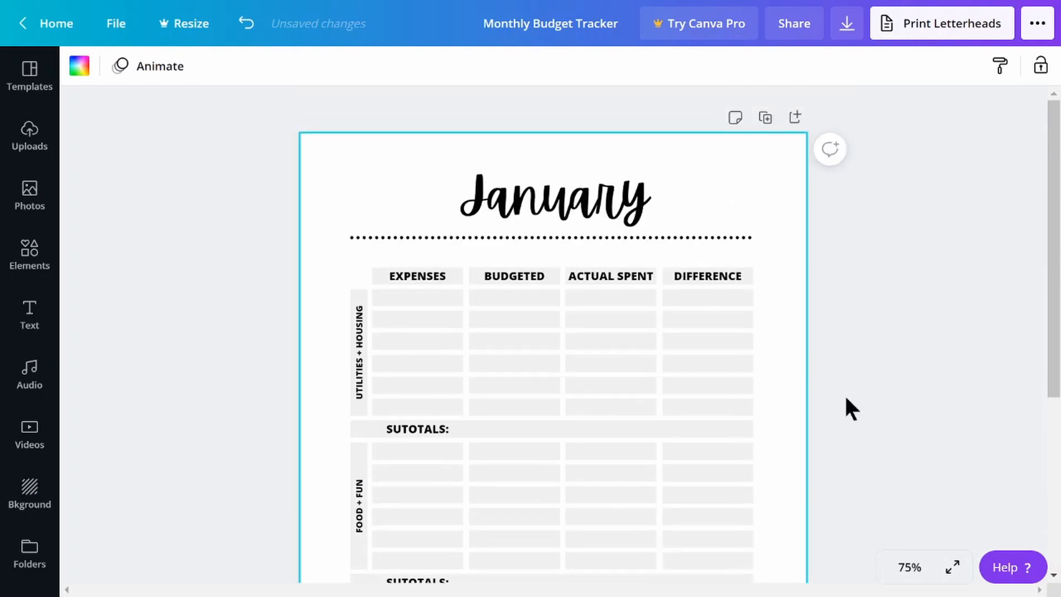
{"action": "left_click", "coordinate": [908, 567]}
{"action": "left_click", "coordinate": [994, 504]}
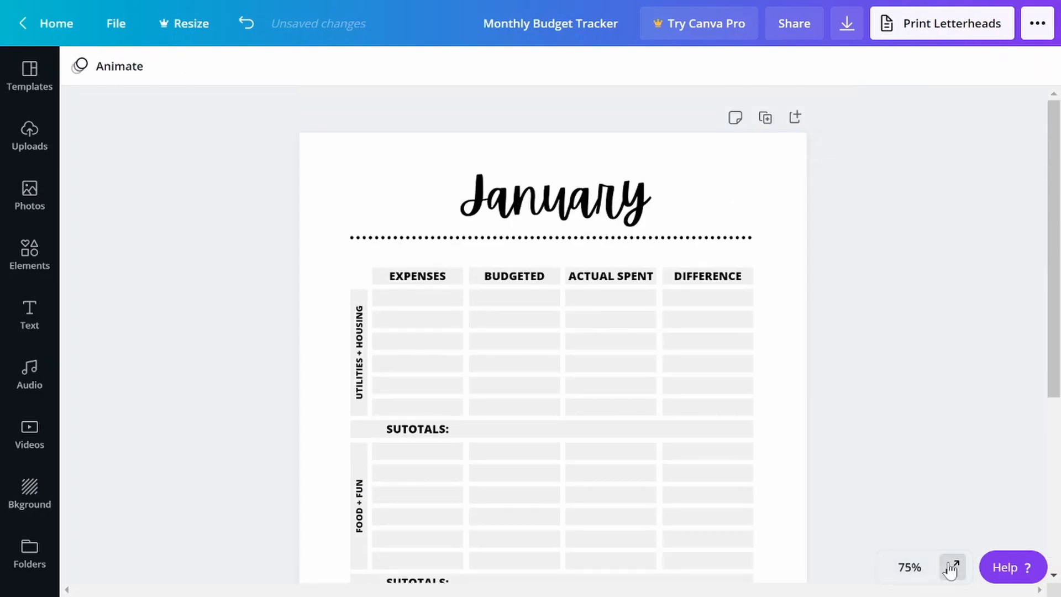
{"action": "left_click", "coordinate": [952, 569]}
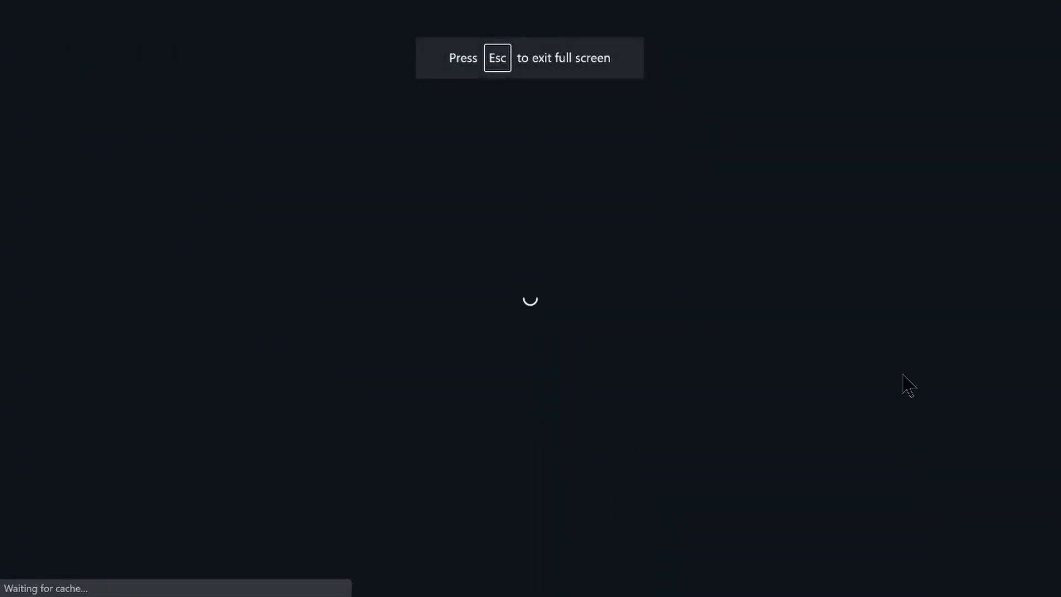